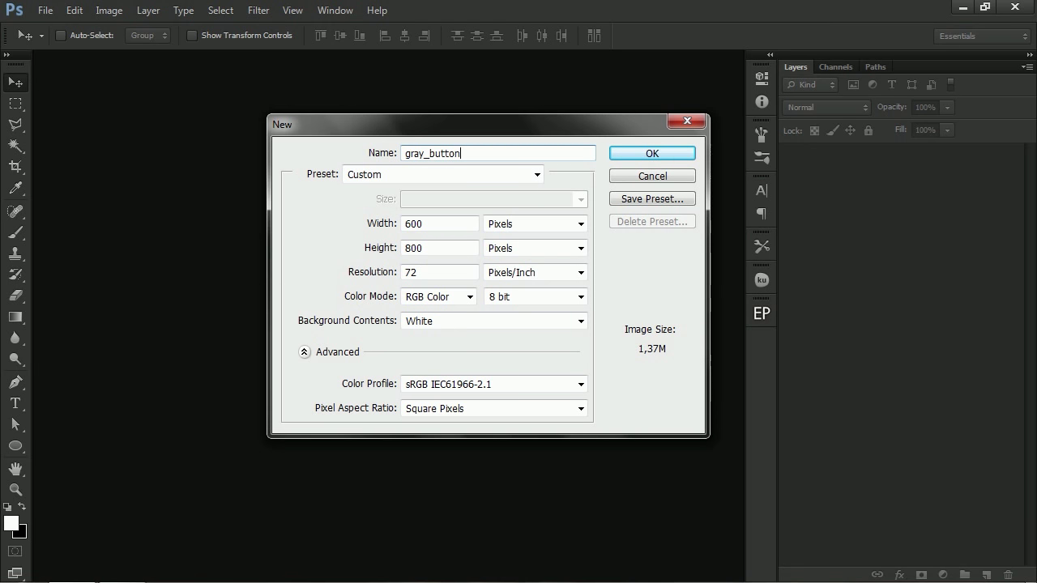
Step: Create the gray_button document with a width and height of 300 pixels
double_click(420, 218)
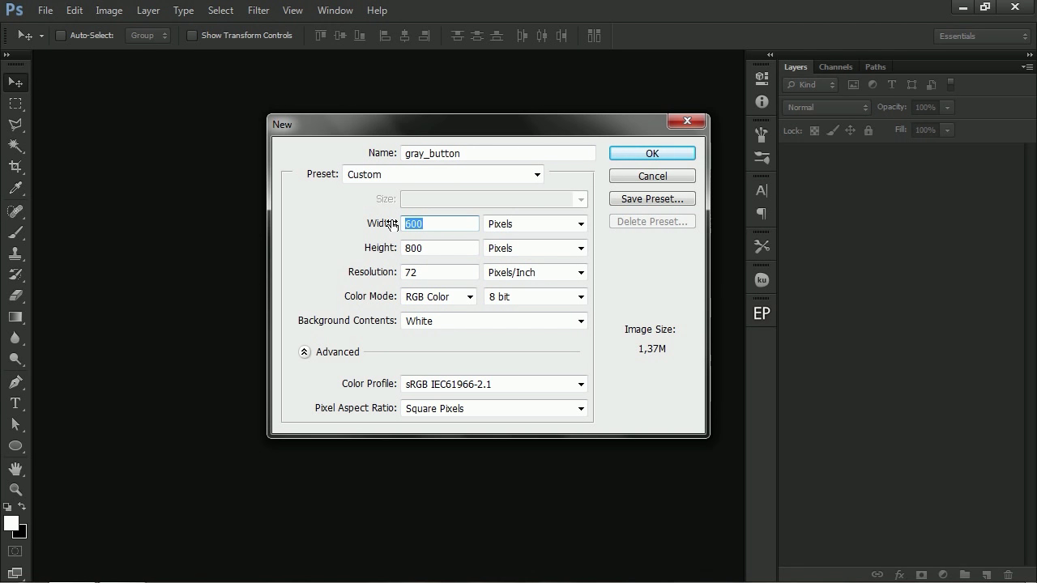
text(300)
double_click(423, 245)
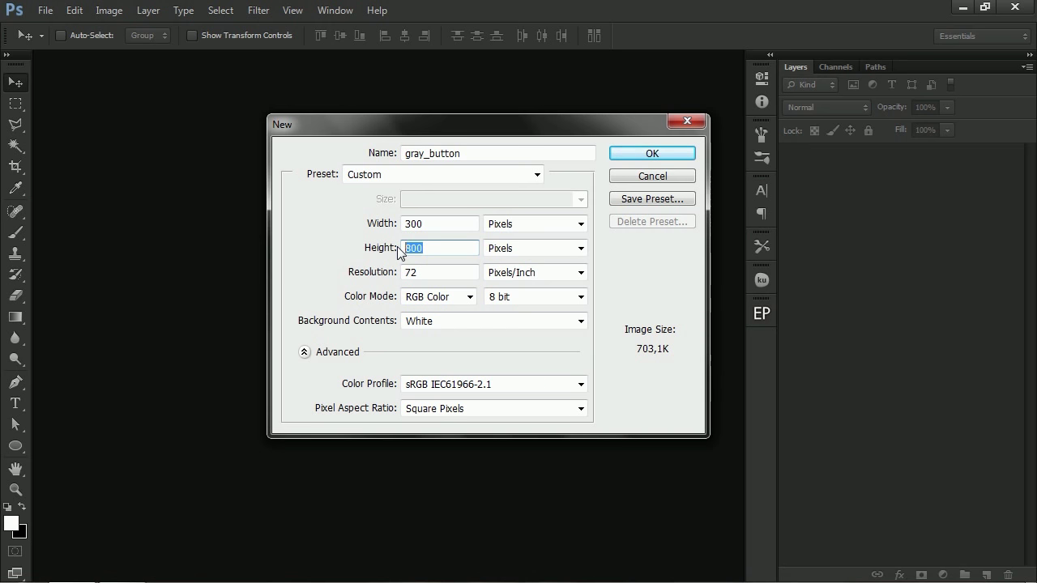
text(300)
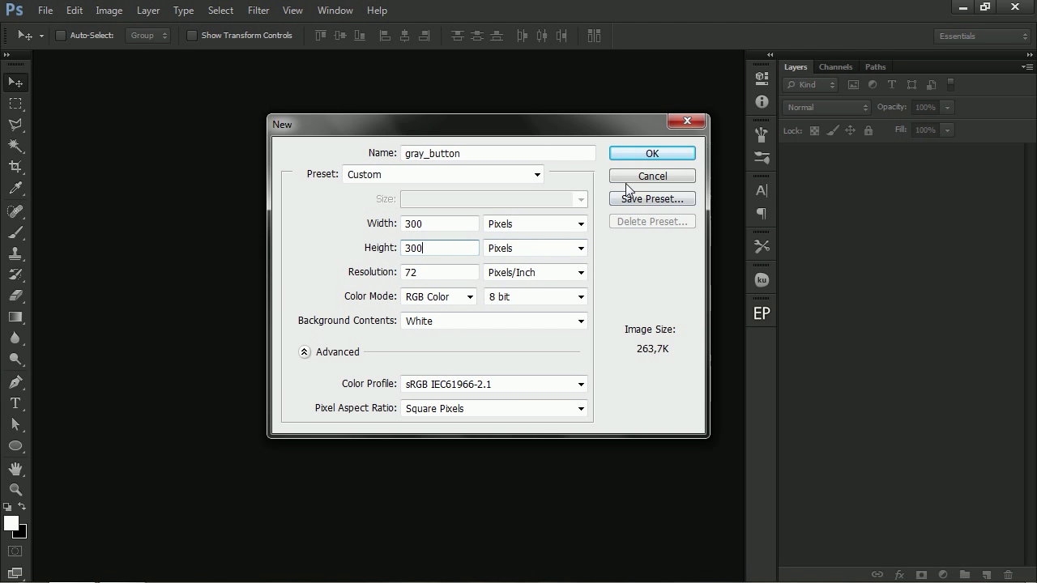
click(644, 155)
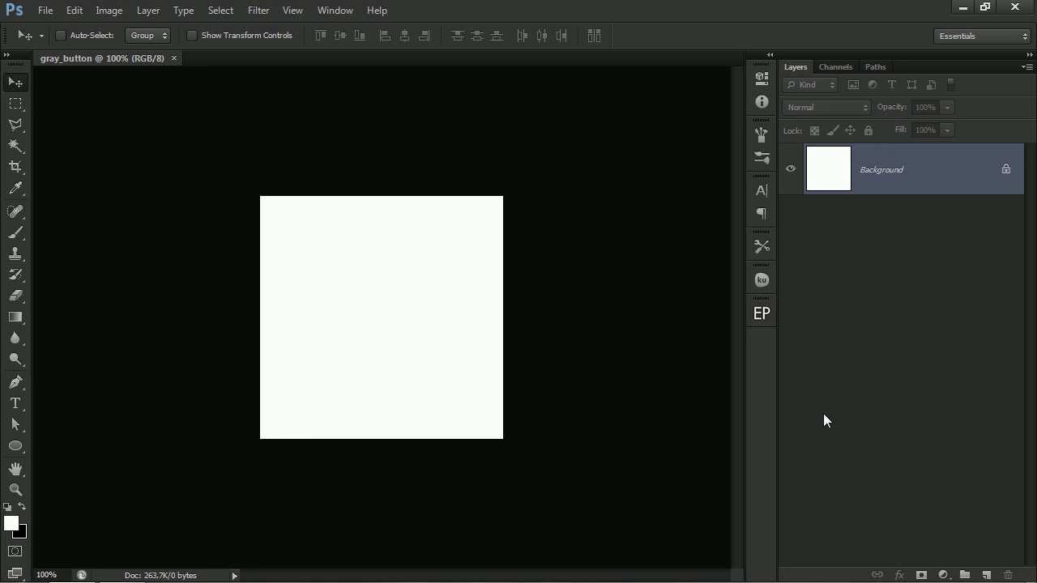
Step: Add a gradient fill layer above the background and choose the white-to-black preset for its gradient
click(943, 575)
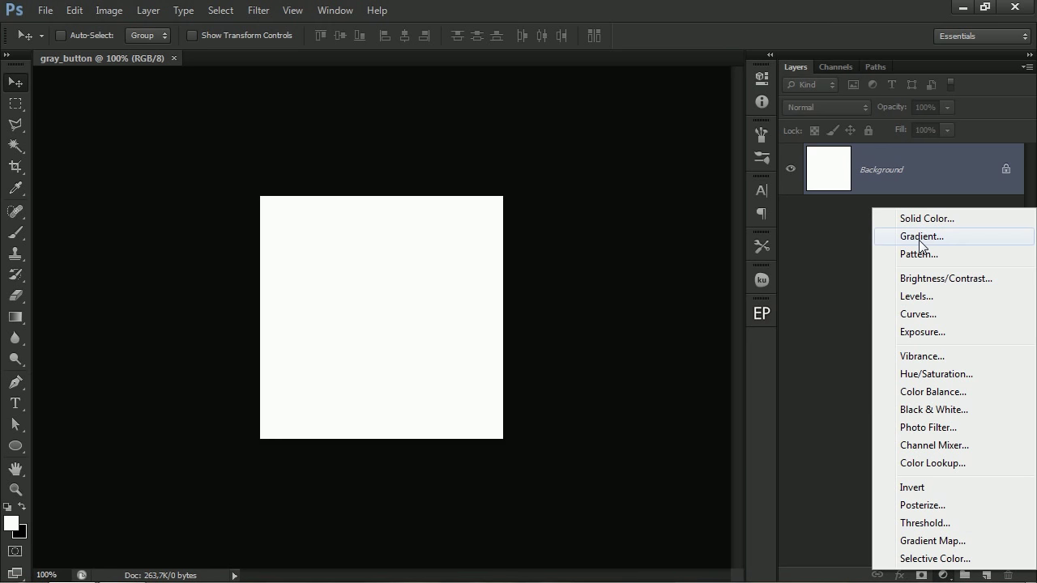
click(895, 235)
click(588, 146)
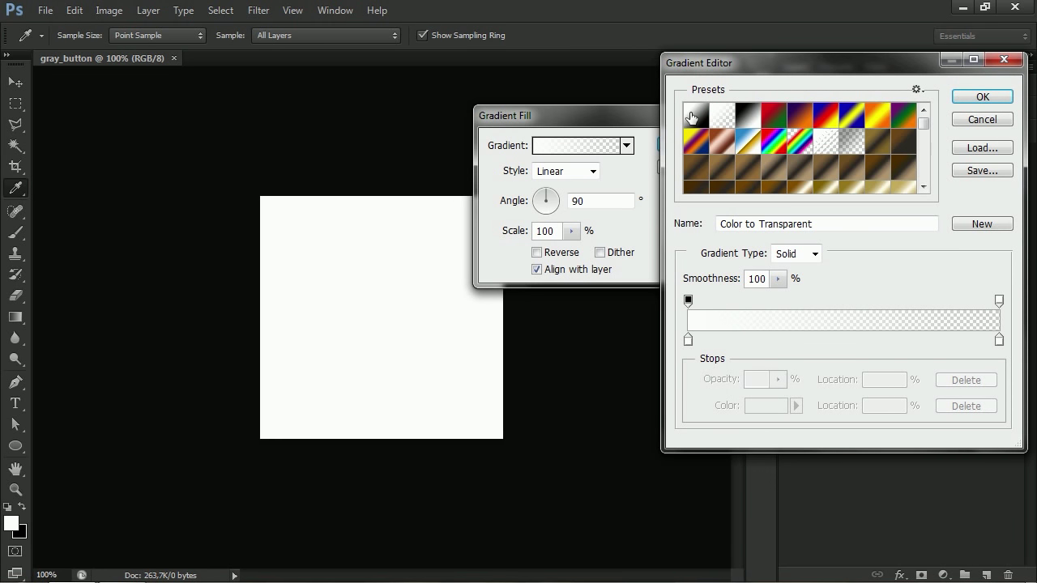
click(691, 117)
Step: Set the gradient's colour stop at location 0% to #bdc1cc
click(688, 339)
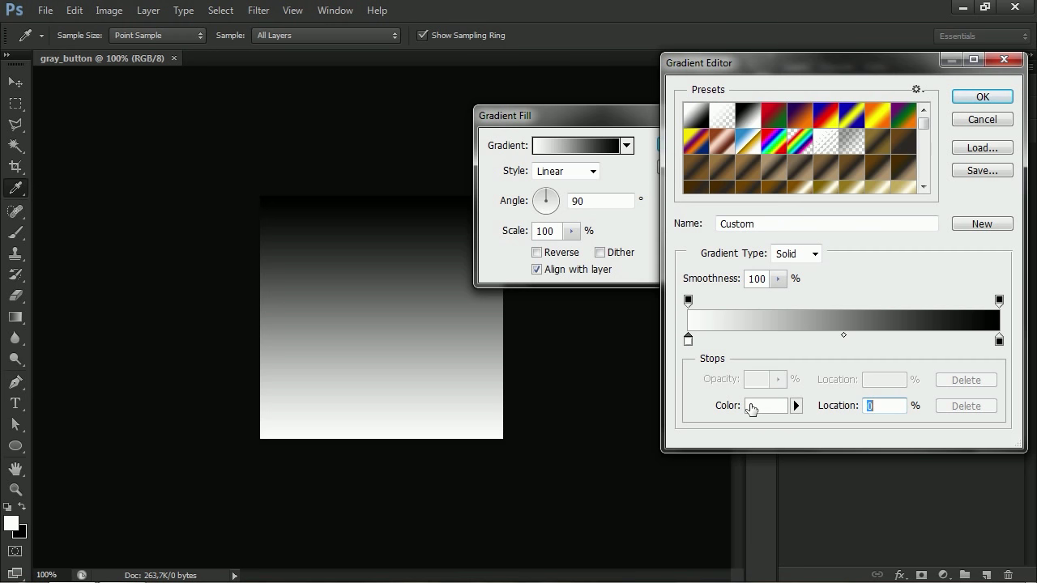
click(751, 407)
click(512, 310)
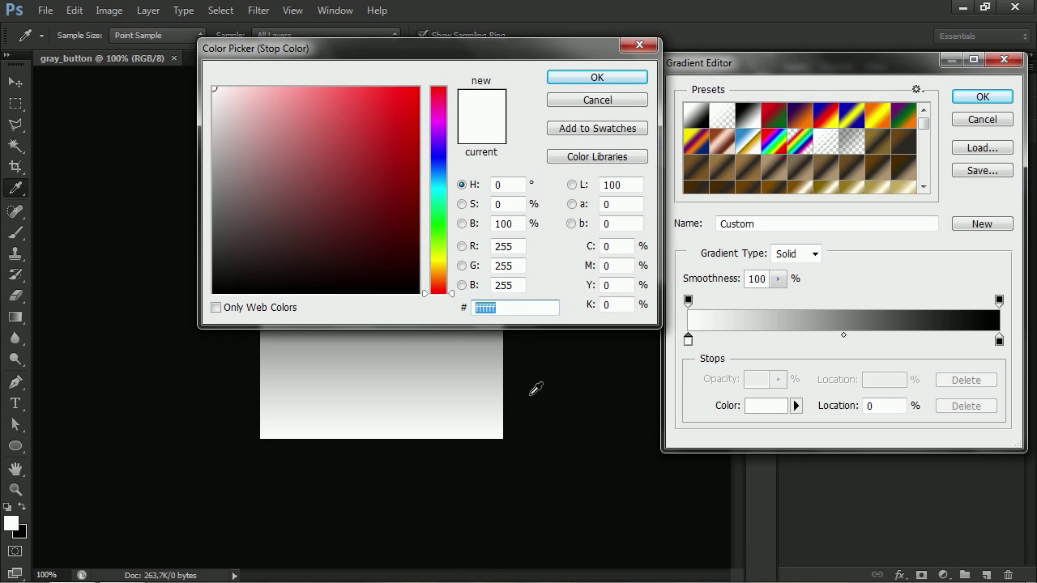
text(b)
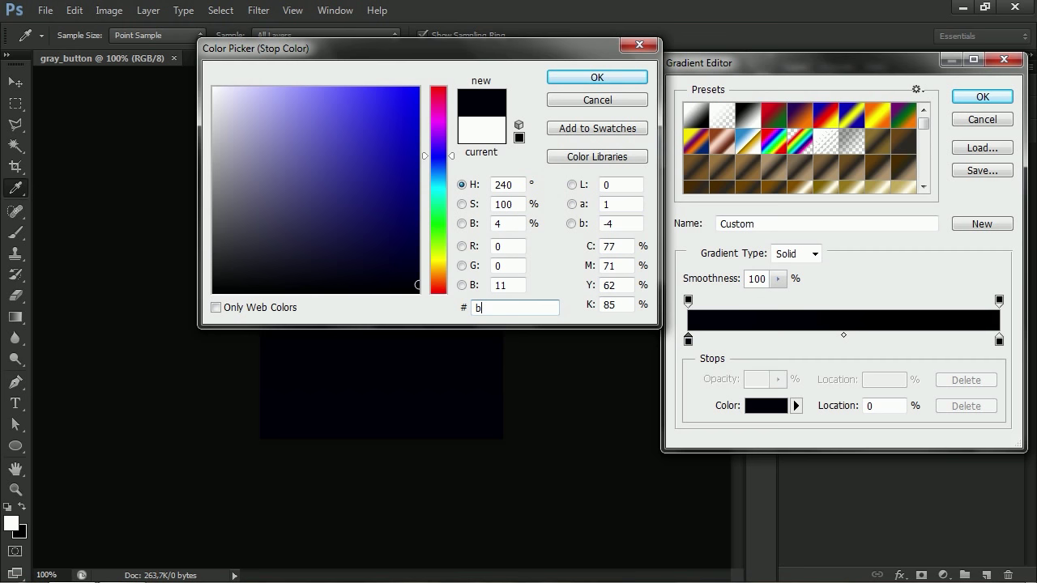
text(dc1cc)
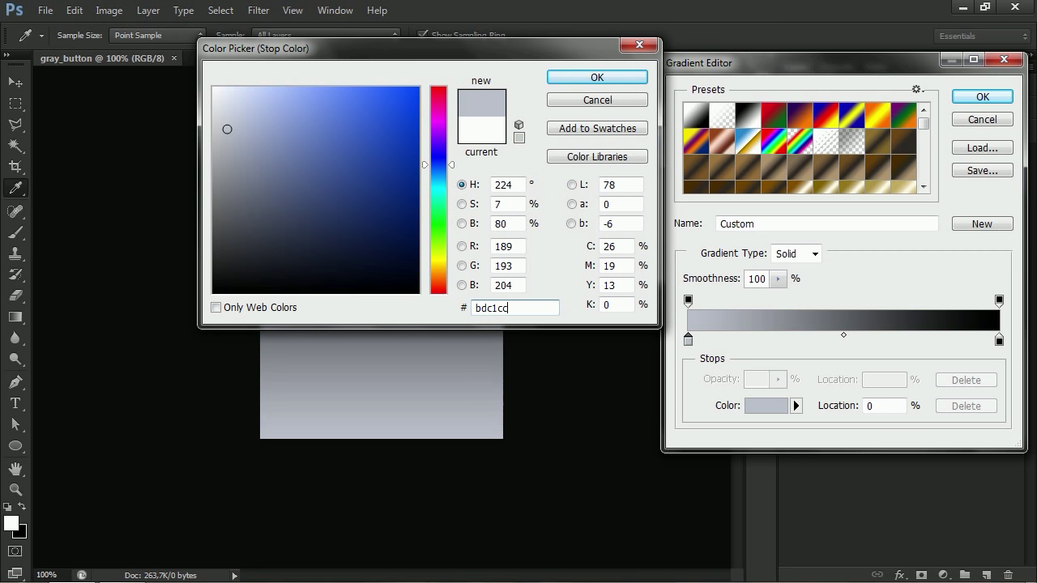
key(Return)
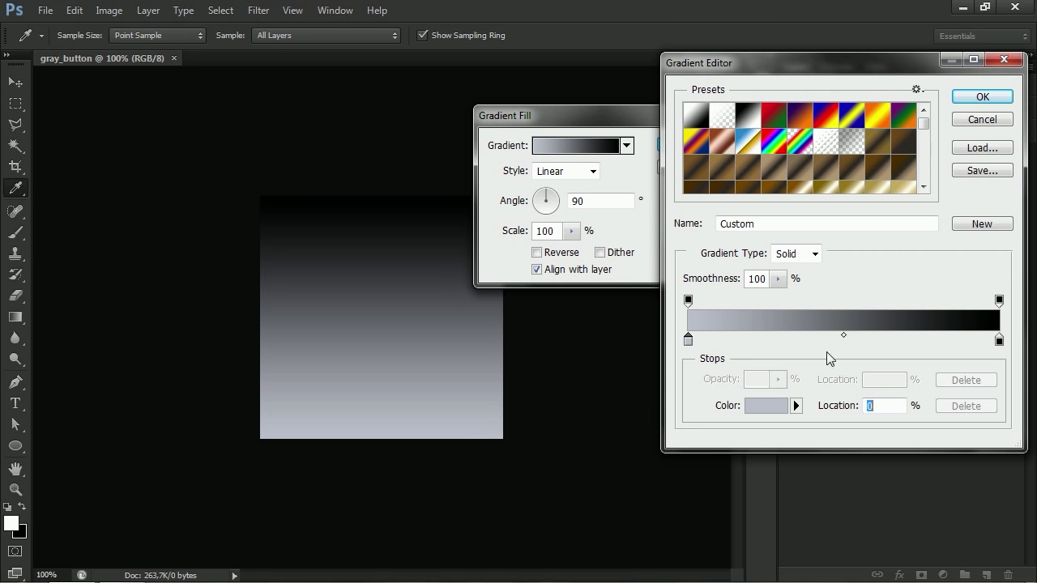
Step: Set the gradient's colour stop at location 100% to #e7ebee
click(999, 340)
click(765, 405)
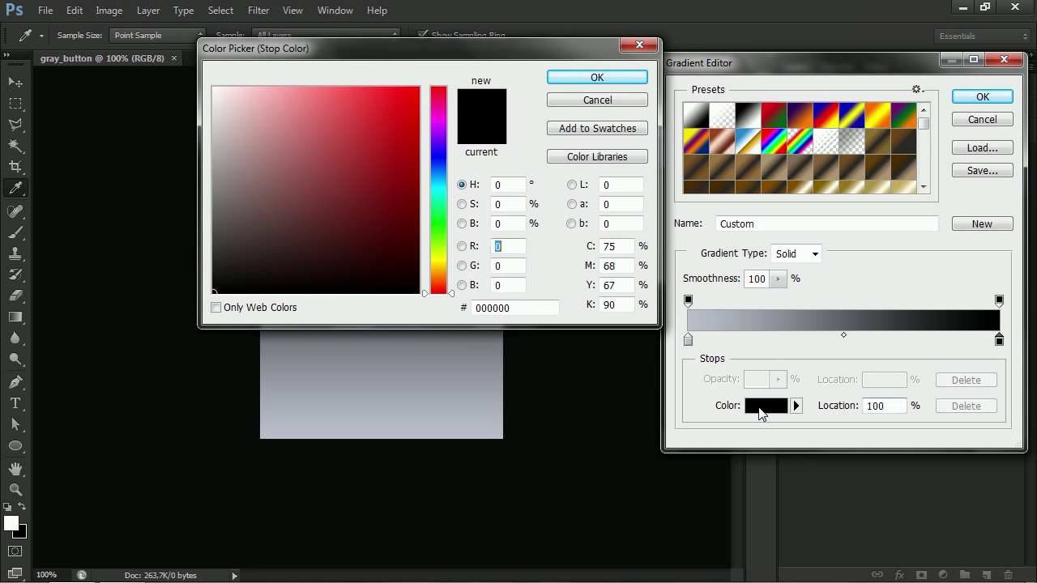
click(515, 309)
text(e7)
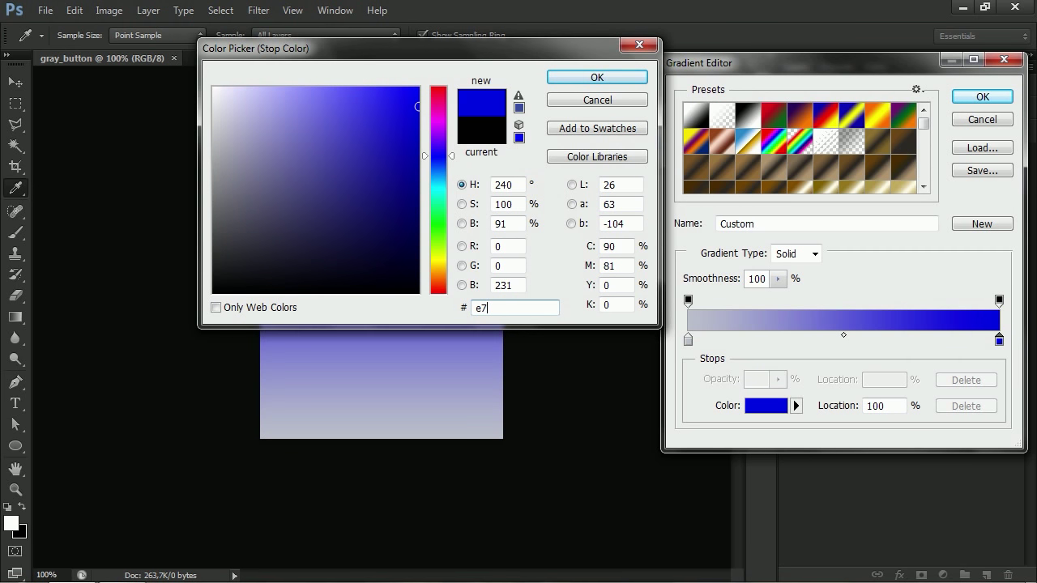
text(e)
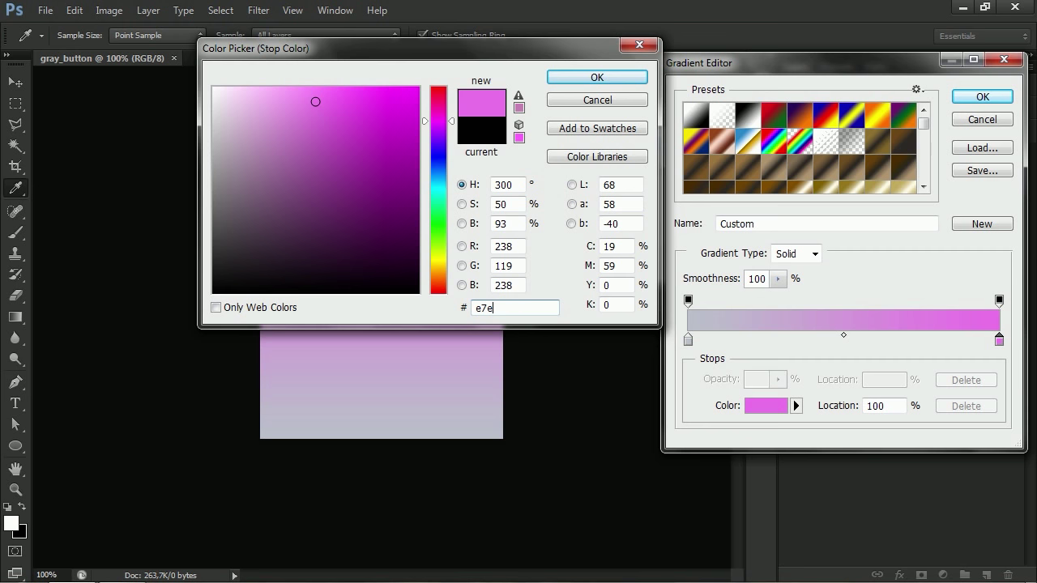
text(bee)
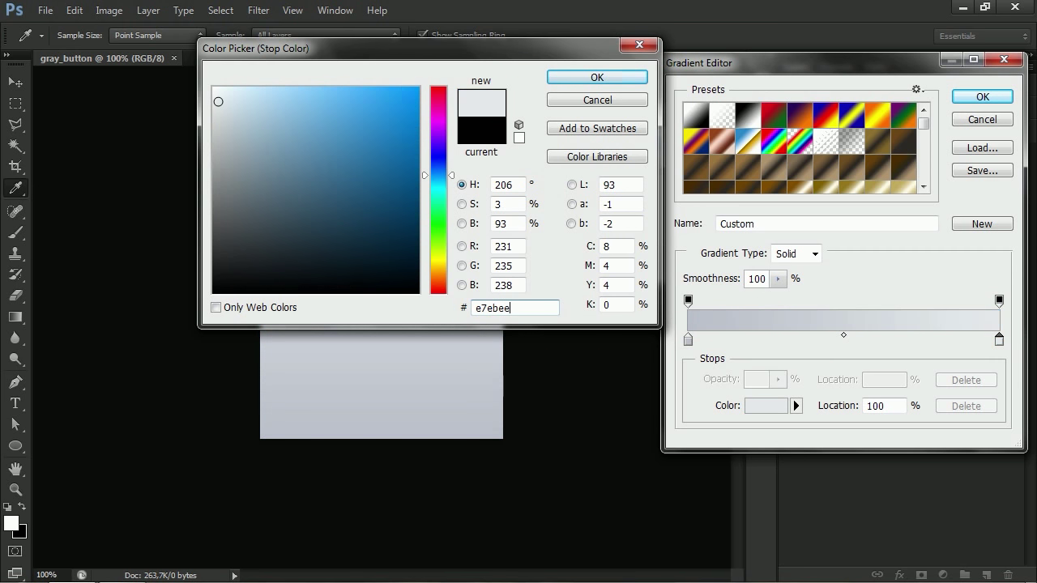
click(596, 78)
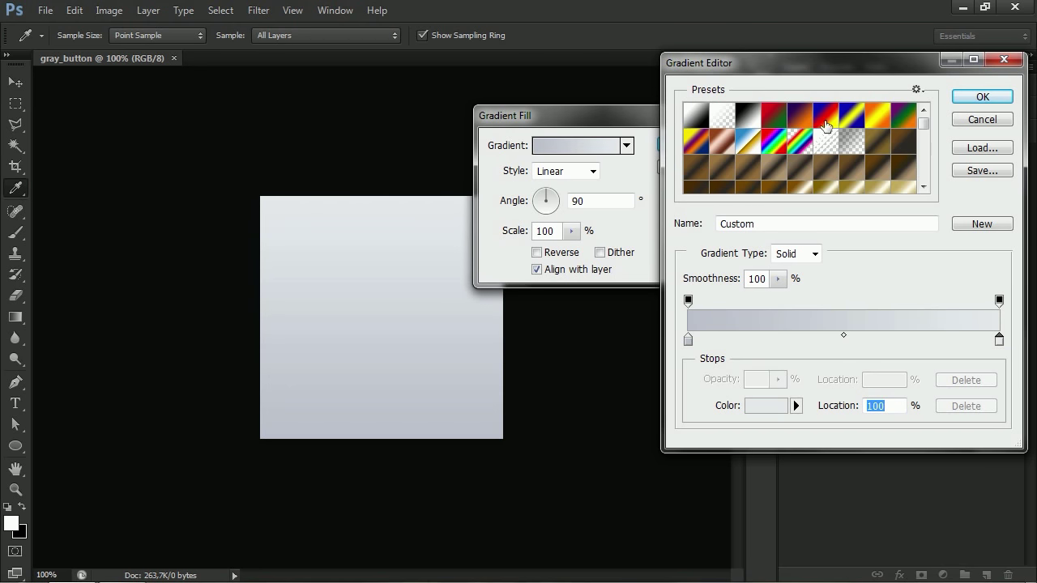
Step: Accept the edited gradient, enable Dither and apply the linear gradient fill
click(980, 98)
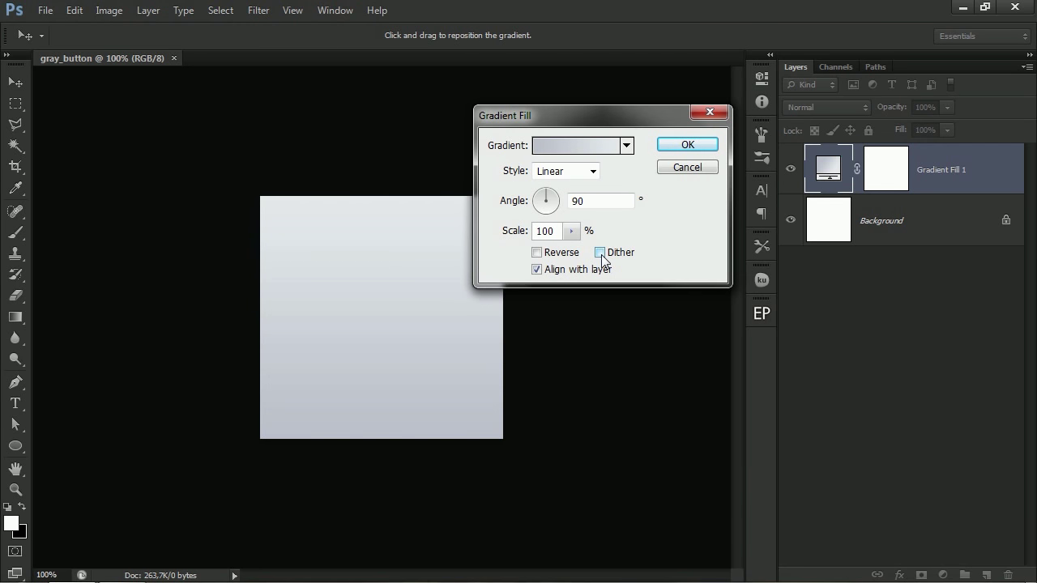
click(600, 253)
click(686, 146)
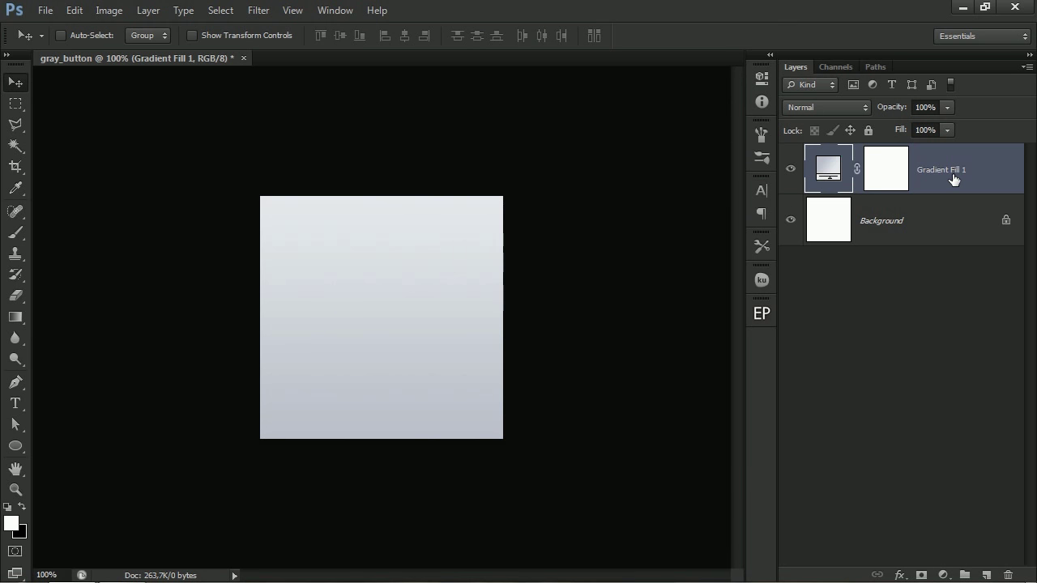
Step: Rename the gradient layer to "Gradient Fill" by removing the number from its name
double_click(955, 172)
key(BackSpace)
key(Return)
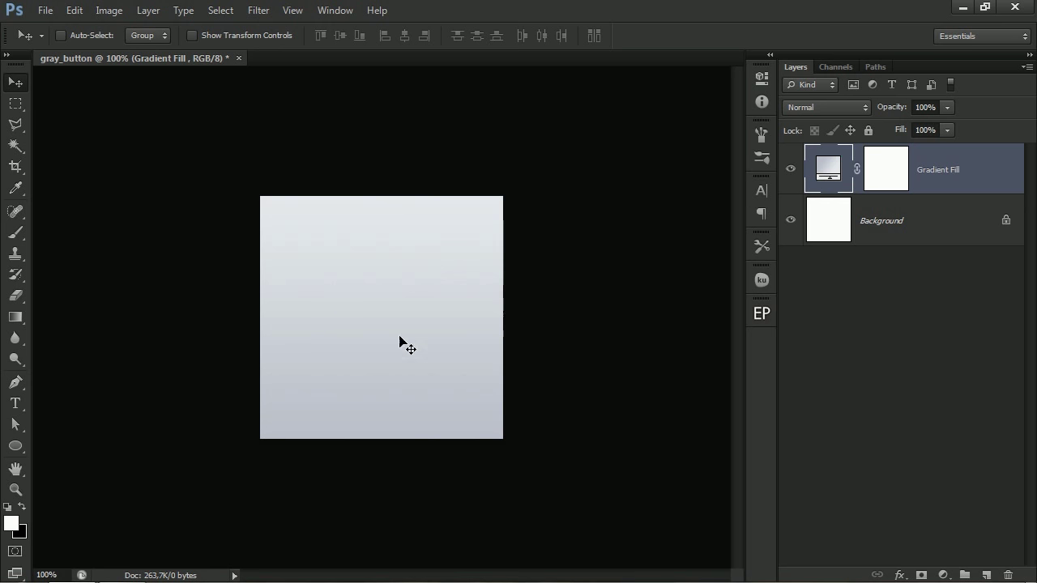
Step: Create a 185 × 185 px gray circle with the Ellipse tool, centred near the middle of the canvas
drag(15, 445, 83, 469)
click(147, 37)
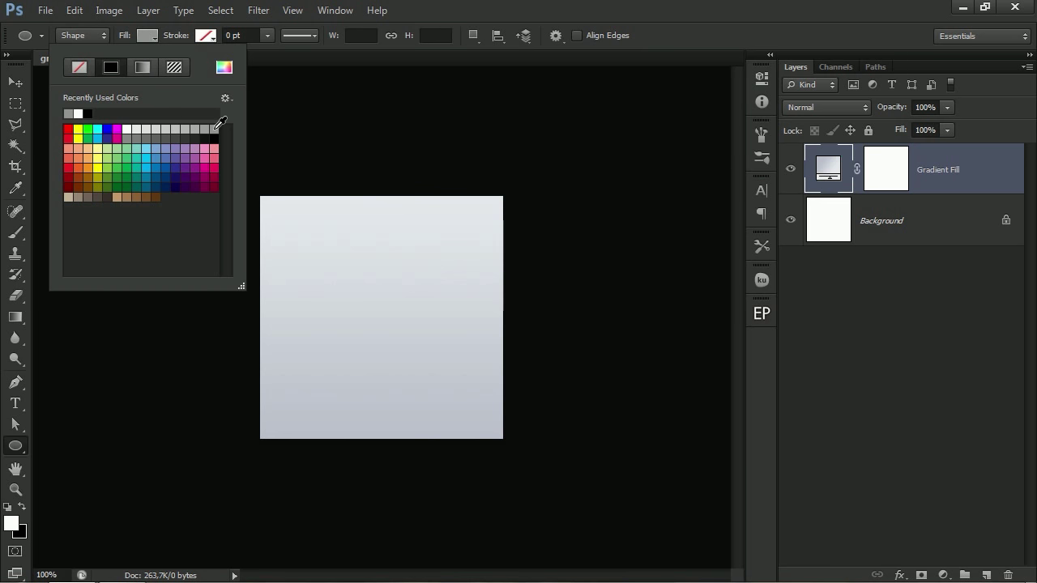
click(385, 318)
text(185)
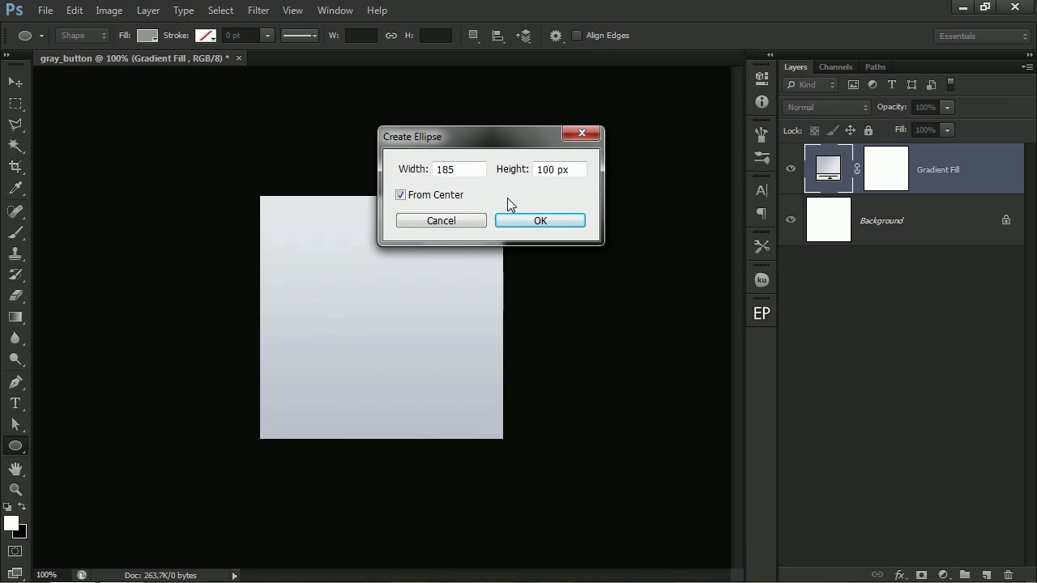
drag(574, 170, 530, 178)
text(185)
click(538, 222)
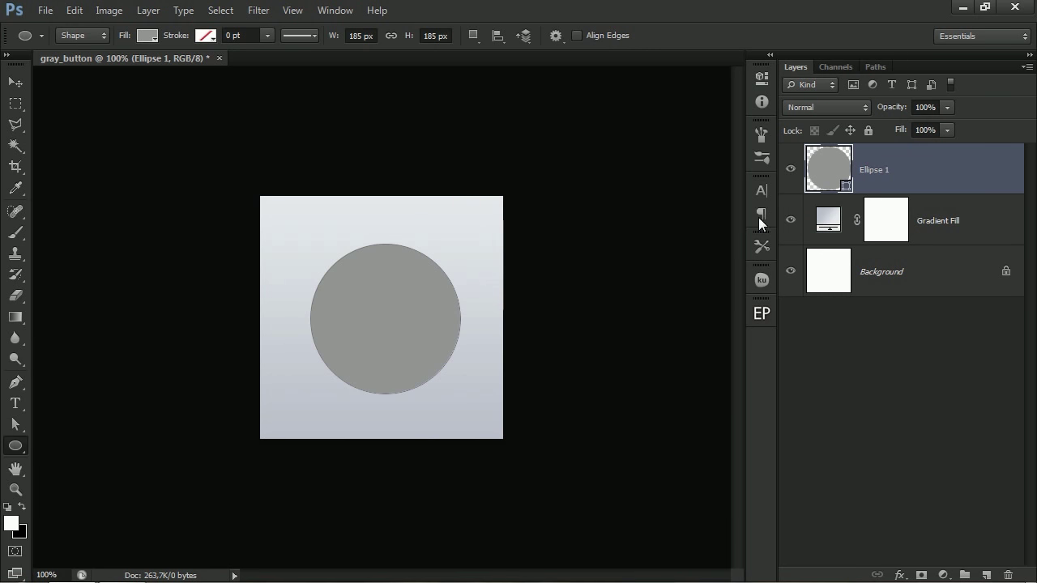
Step: Rename the circle's layer to "Ellipse 185px"
double_click(879, 170)
click(895, 169)
text(85px)
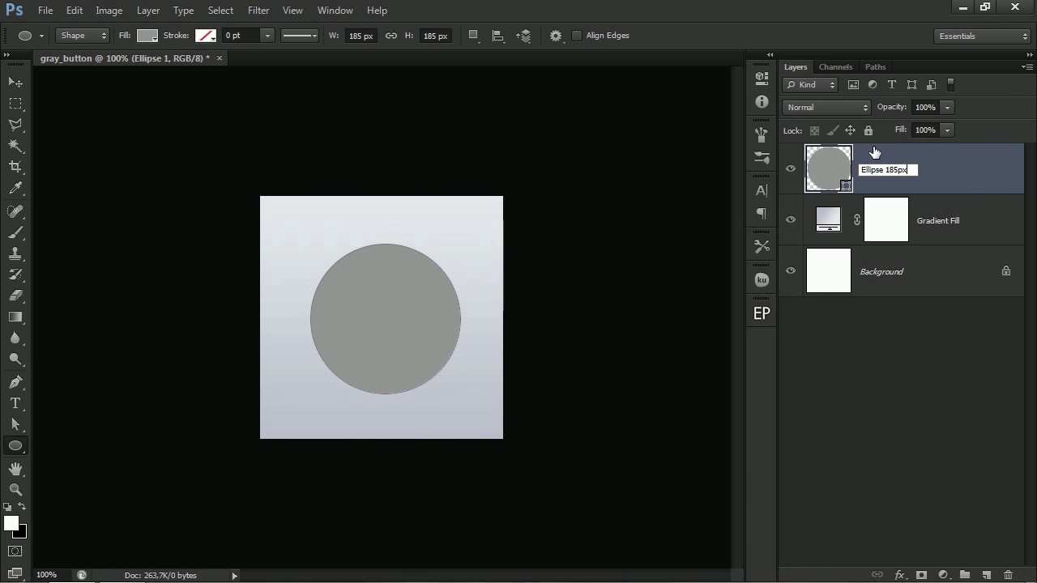
key(Return)
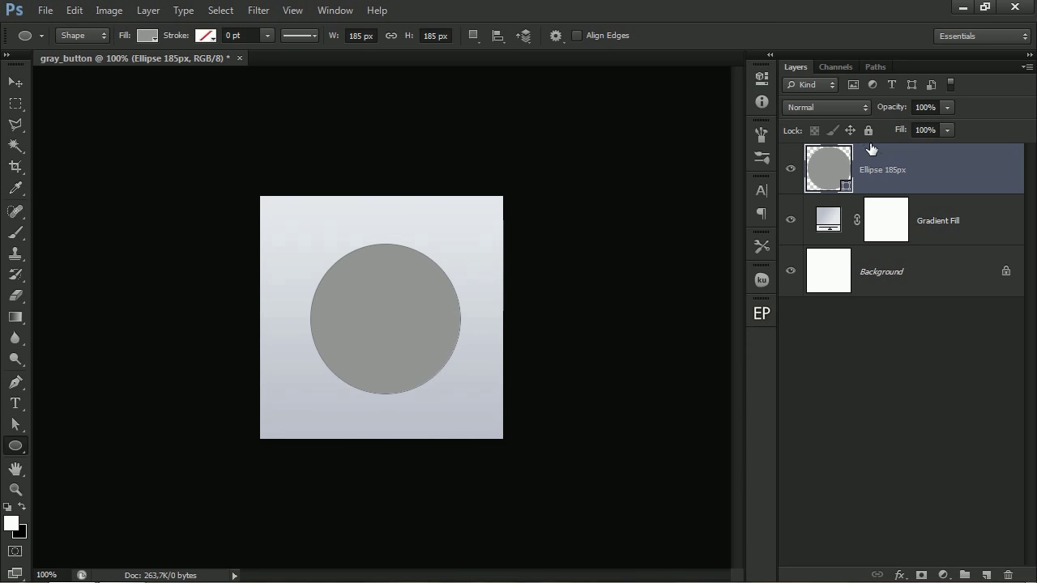
Step: Create a 150 × 150 px circle centred on the upper-left part of the large circle
click(343, 278)
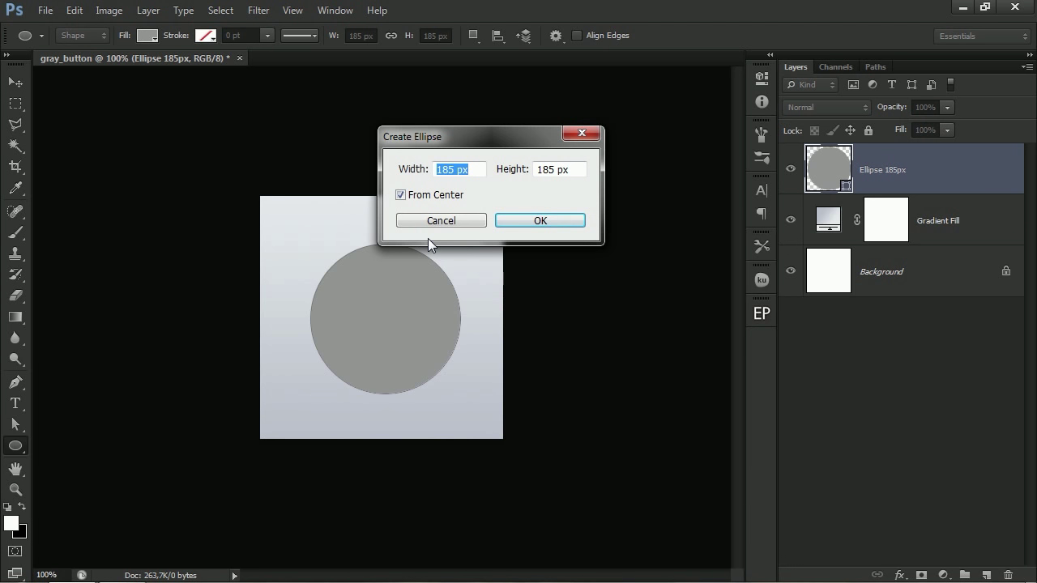
text(150)
key(Tab)
text(150)
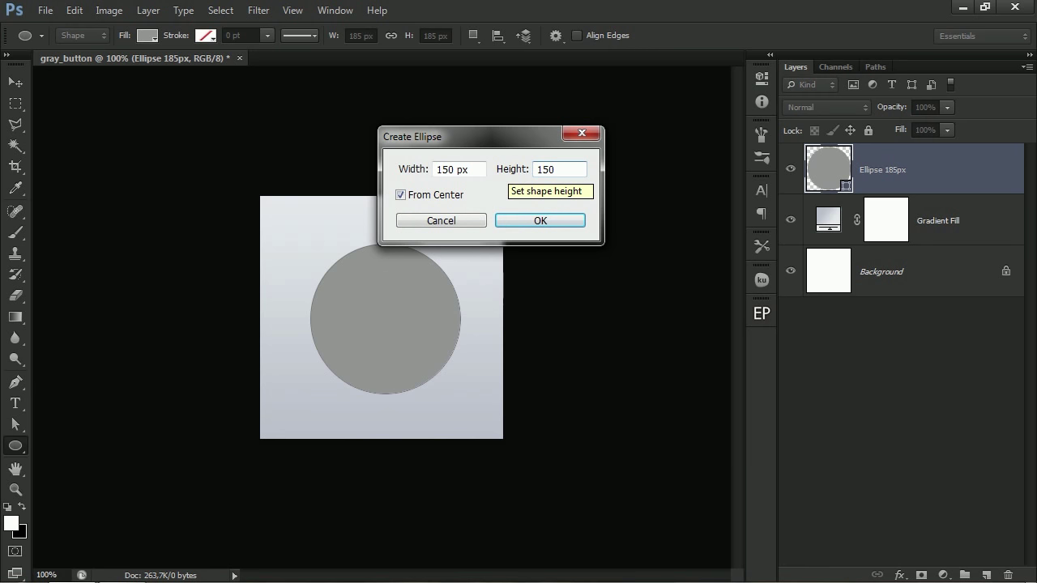
key(Return)
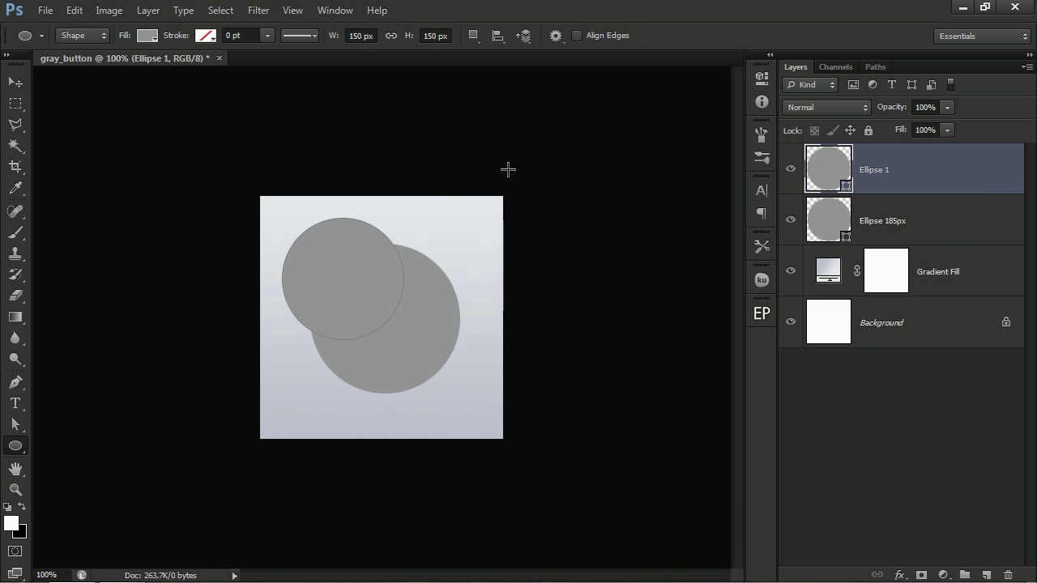
Step: Change the 150 px circle's fill to the darker gray #5d5d5d
double_click(845, 176)
drag(256, 208, 170, 218)
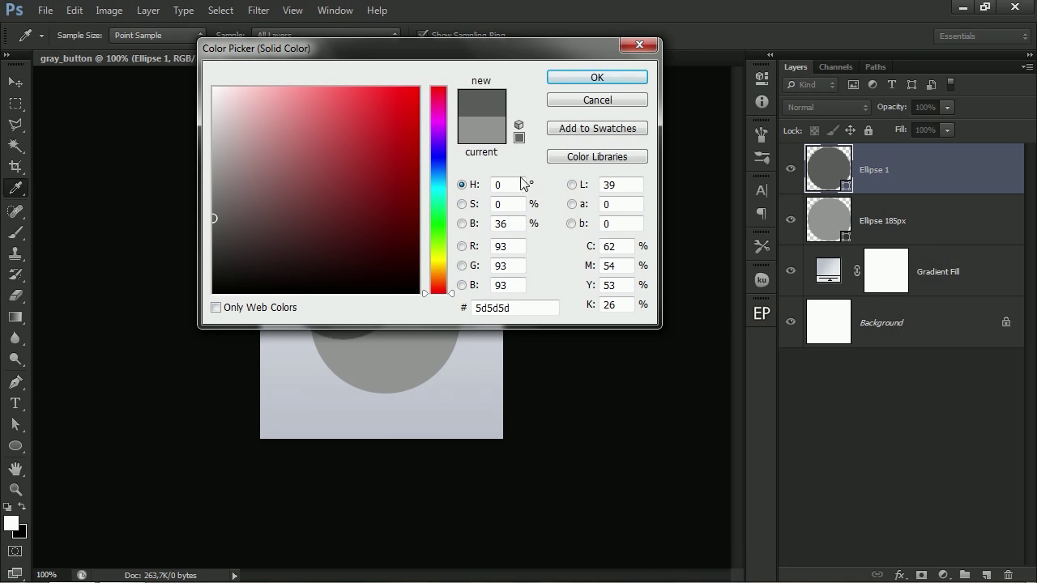
click(597, 77)
Step: Rename the dark gray circle's layer to "Ellipse 150px"
double_click(866, 172)
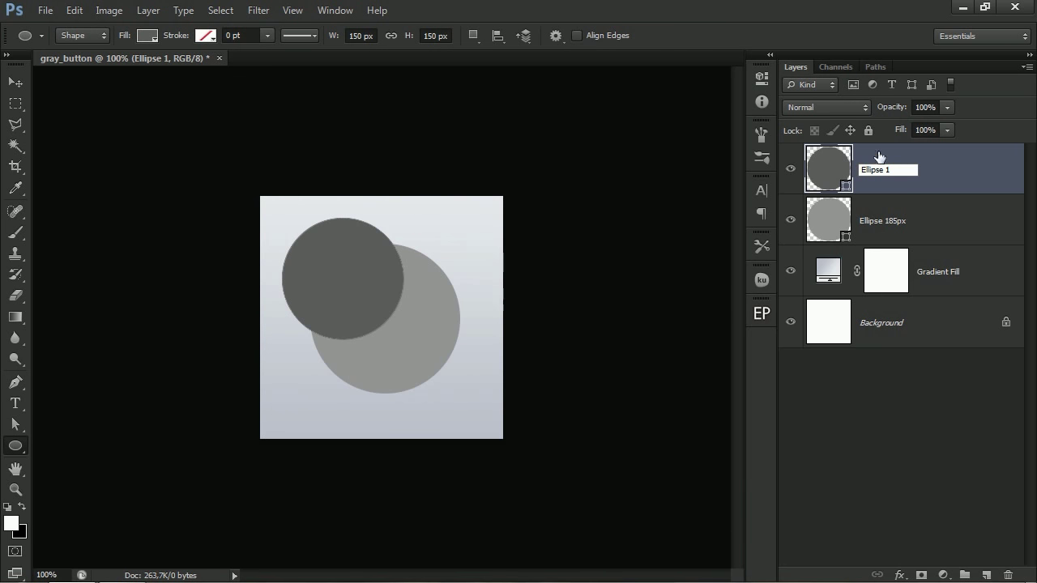
text(50px)
key(Return)
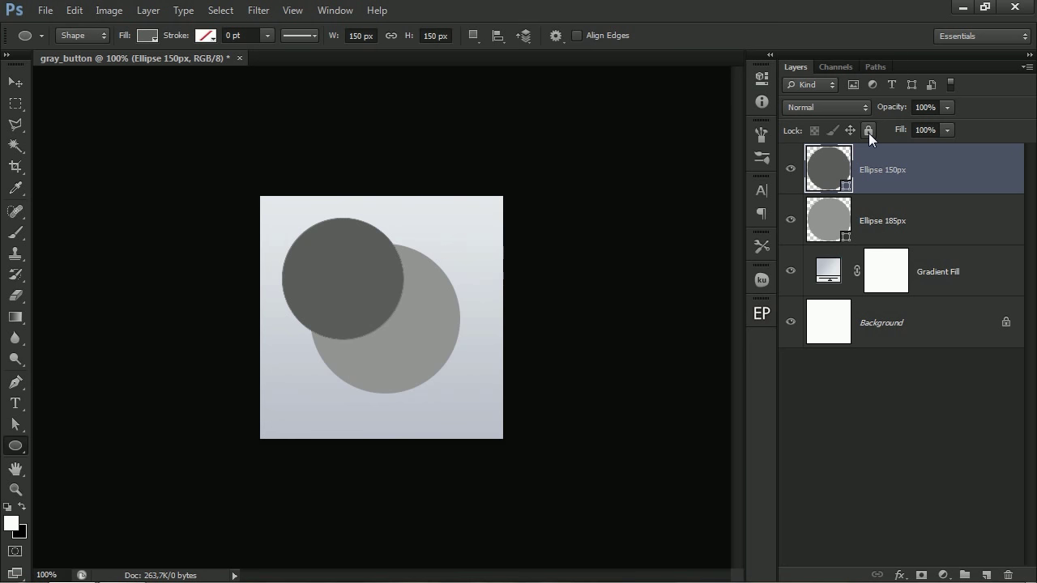
Step: Create an 85 × 85 px circle centred on the upper-right part of the large circle
click(420, 289)
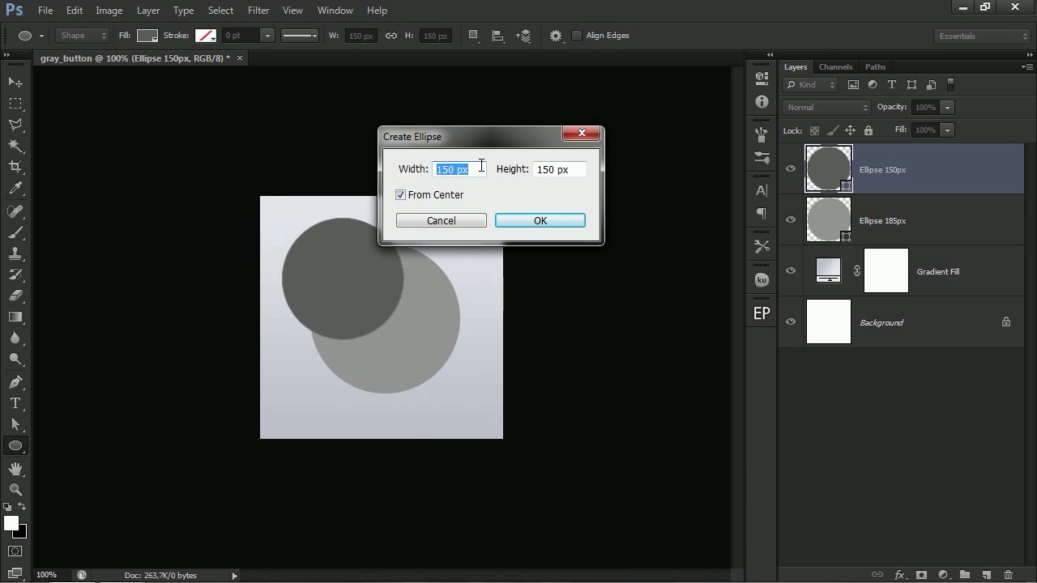
text(85)
key(Tab)
text(85)
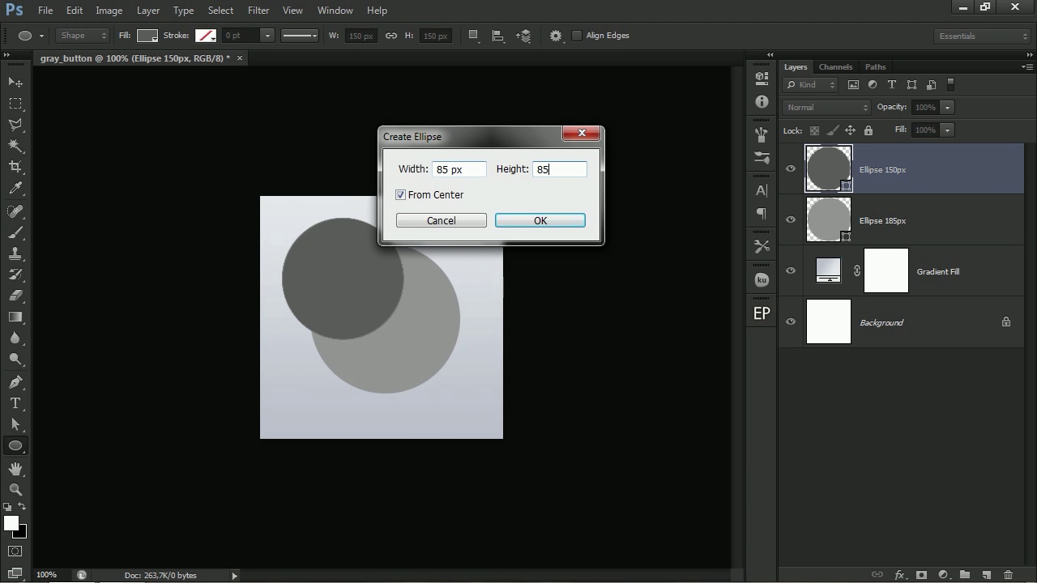
click(517, 219)
Step: Change the 85 px circle's fill to a very dark gray
double_click(845, 182)
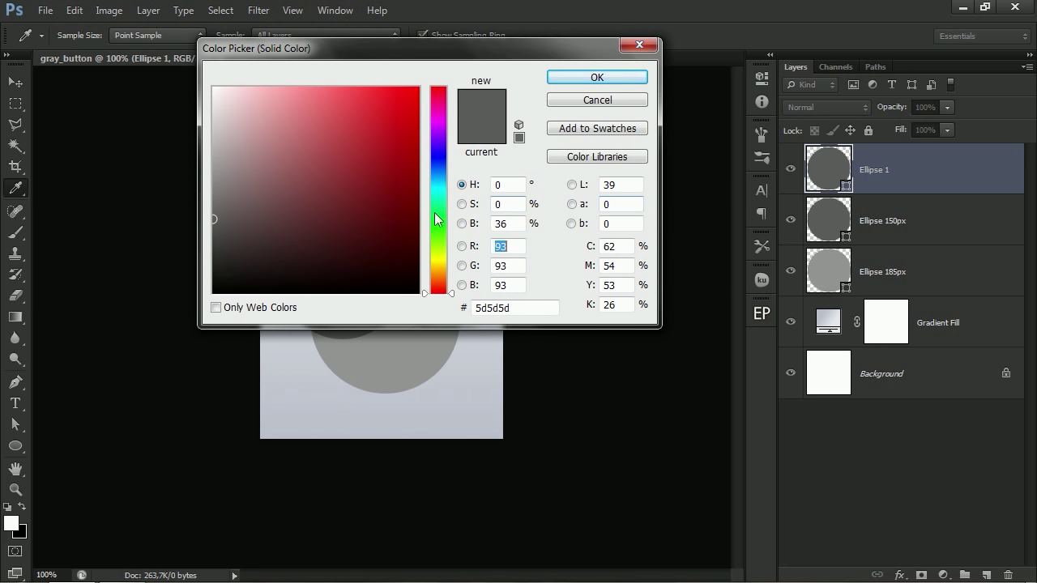
click(167, 273)
click(167, 257)
click(597, 79)
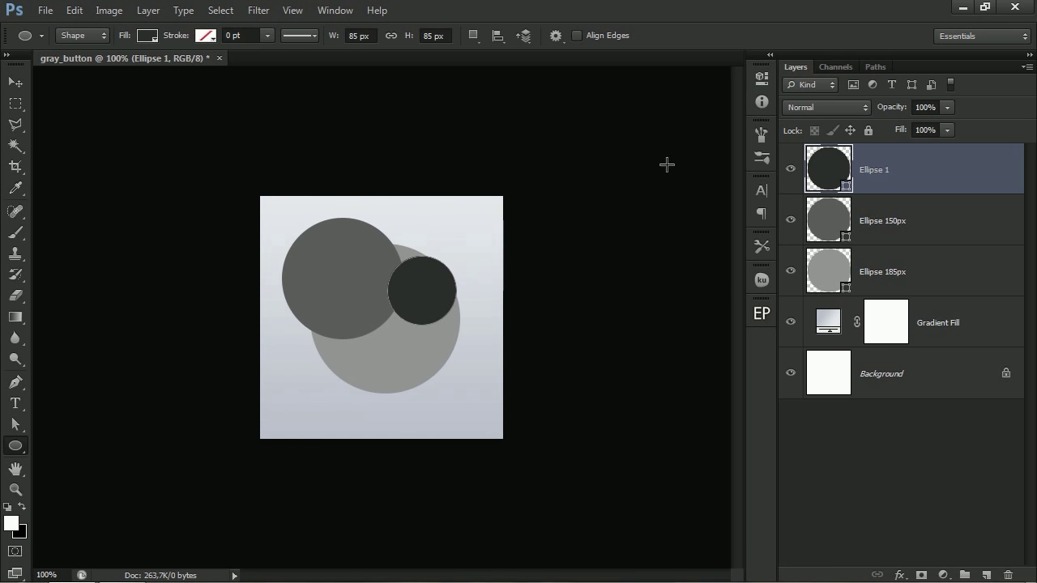
Step: Rename the 85 px circle's layer to "Ellipse 85px"
double_click(889, 171)
click(895, 172)
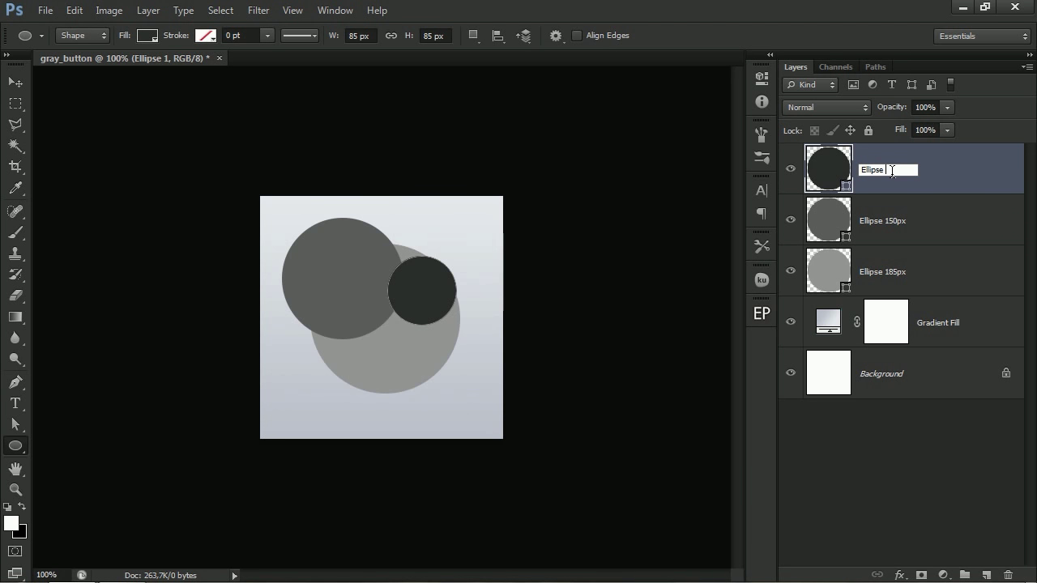
text(85px)
key(Return)
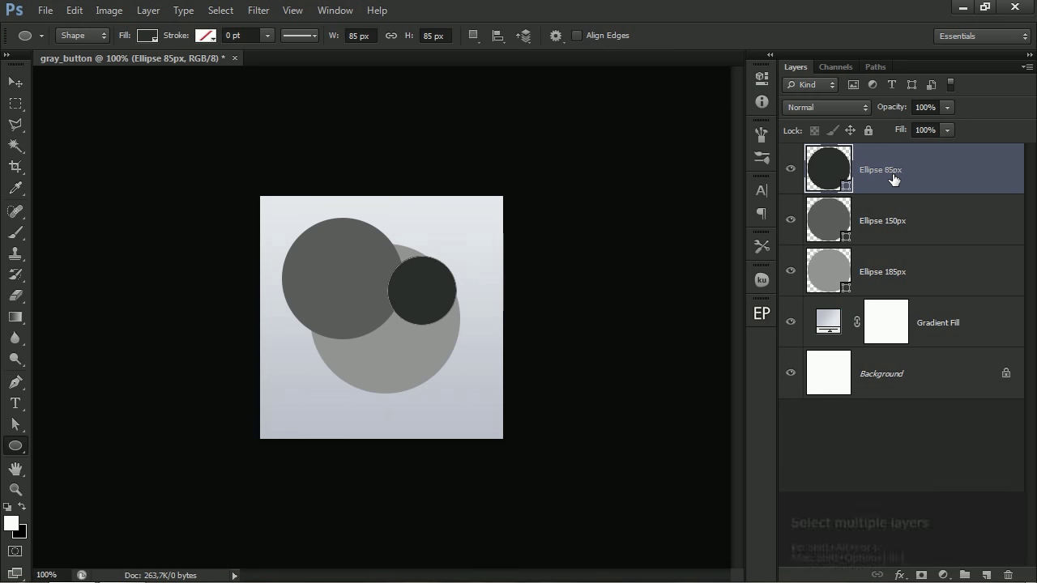
Step: Align the three ellipse layers vertically and horizontally to the centre of the whole canvas, then clear the selection
key(shift+alt+bracketleft)
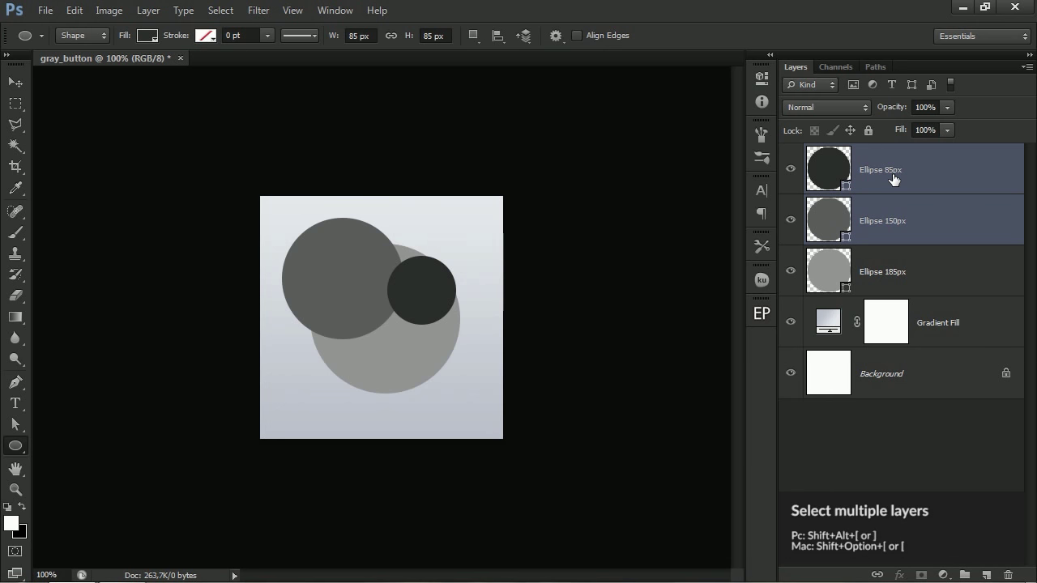
key(shift+alt+bracketleft)
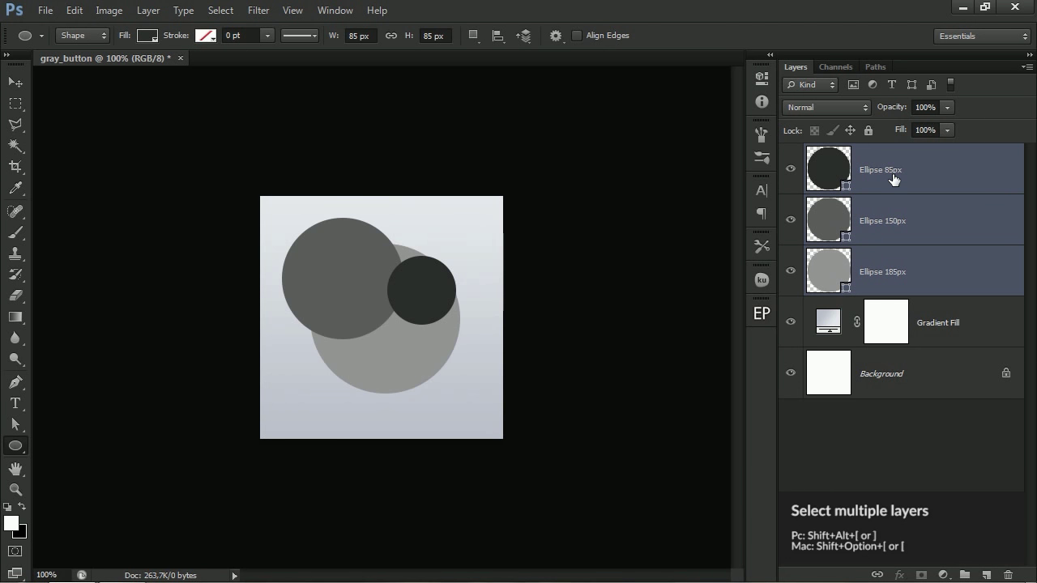
click(220, 11)
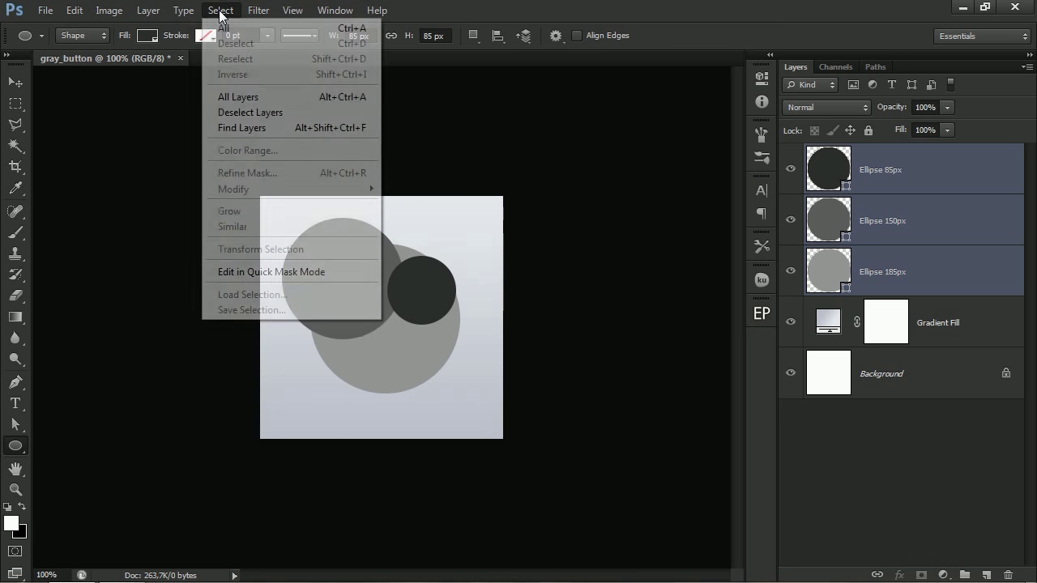
click(222, 27)
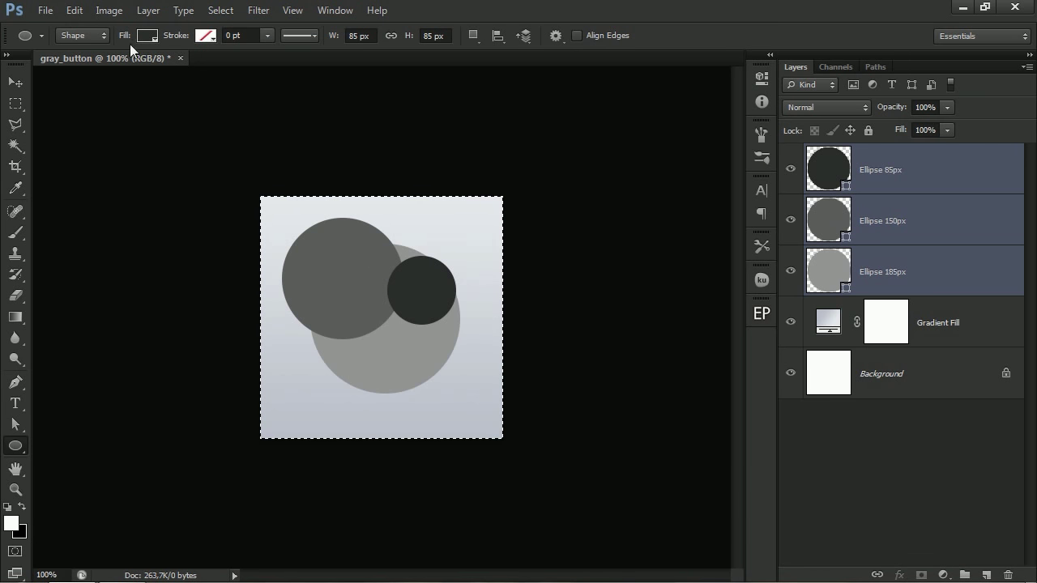
click(16, 81)
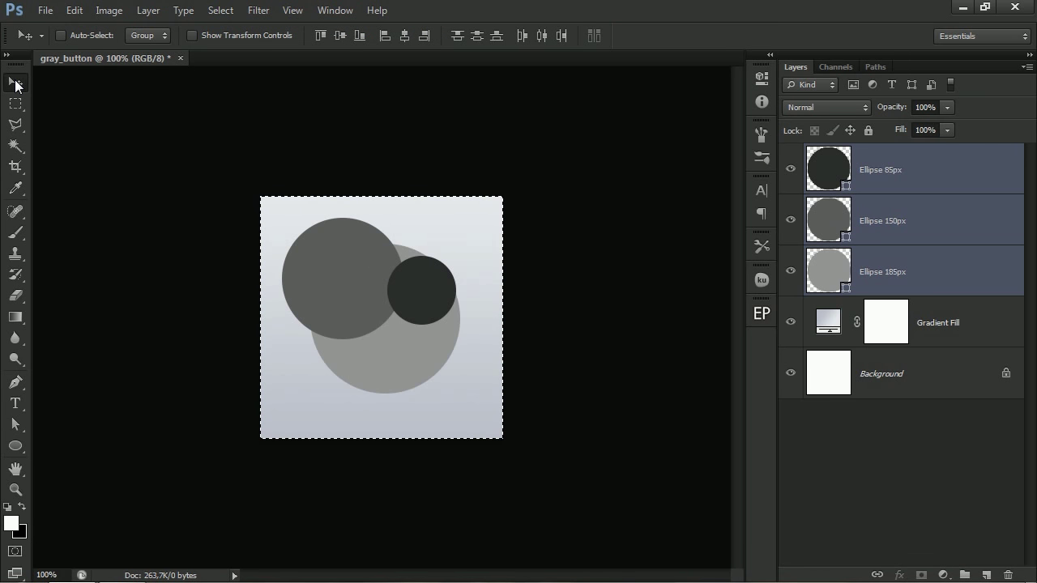
click(340, 35)
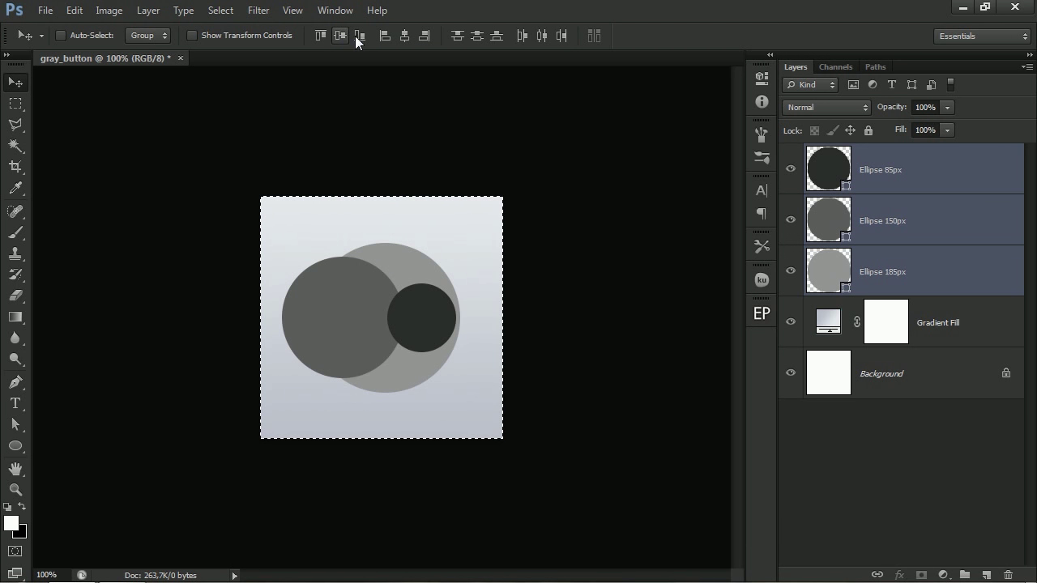
click(404, 36)
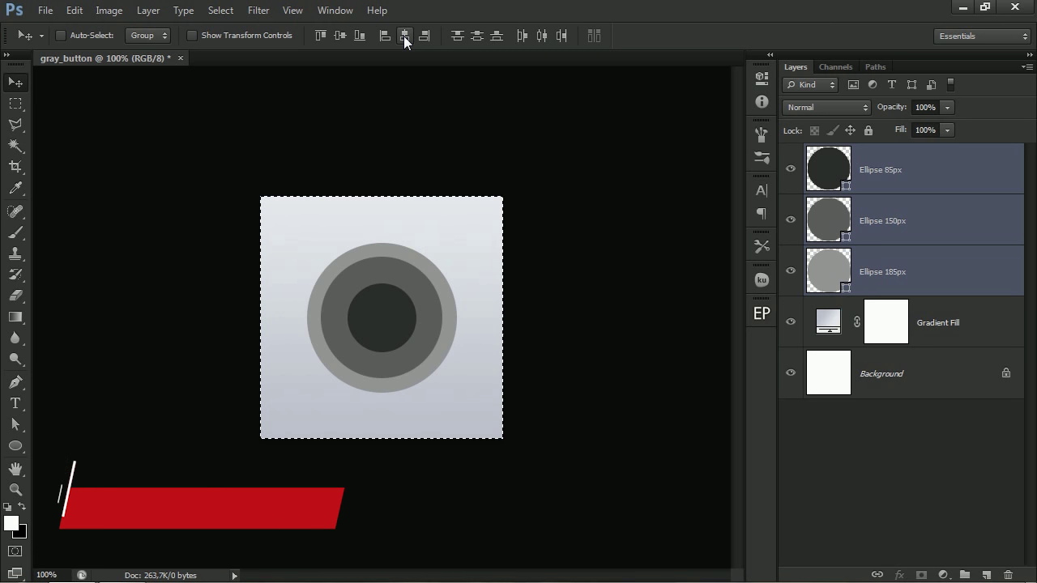
click(221, 10)
click(224, 42)
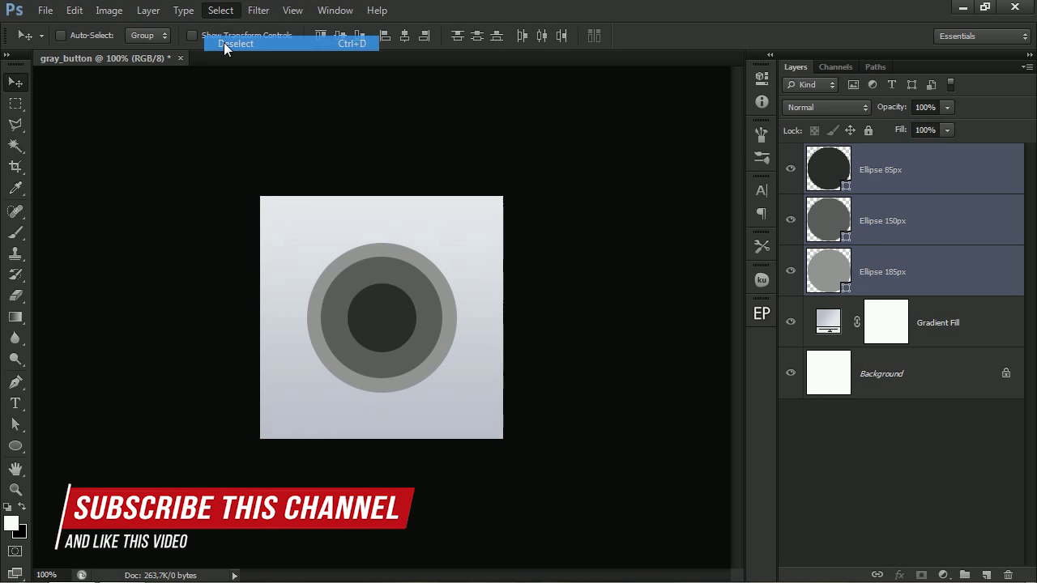
Step: Group the 85, 150 and 185 px ellipse layers and name the group "Button"
click(906, 233)
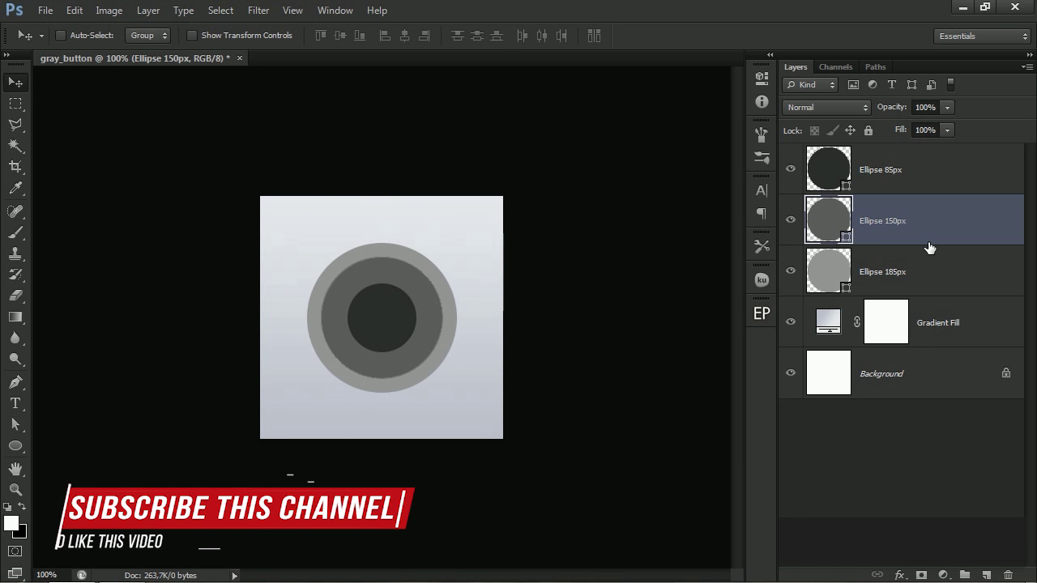
click(939, 275)
shift+click(936, 182)
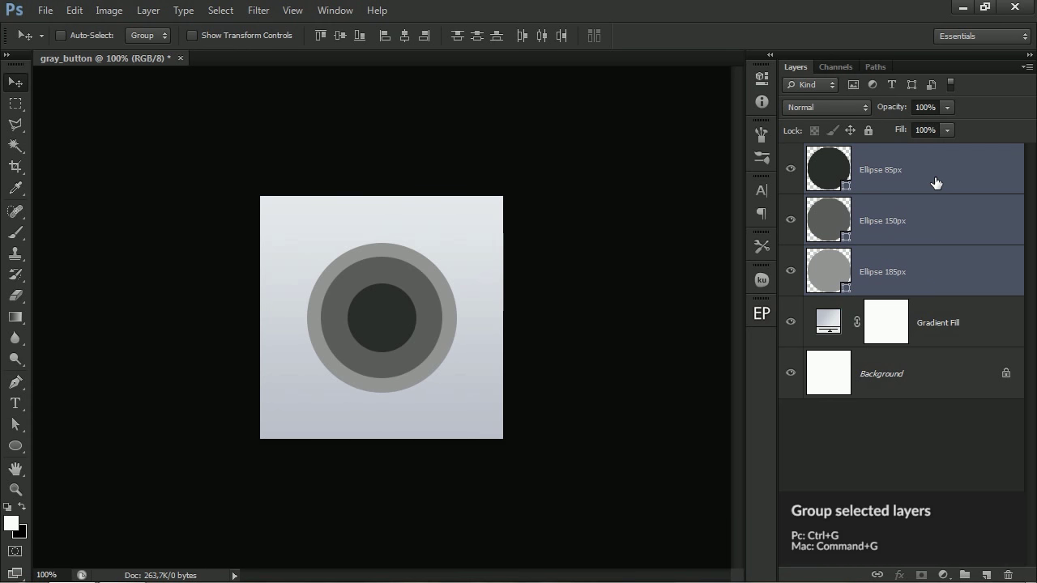
drag(948, 271, 964, 574)
double_click(860, 154)
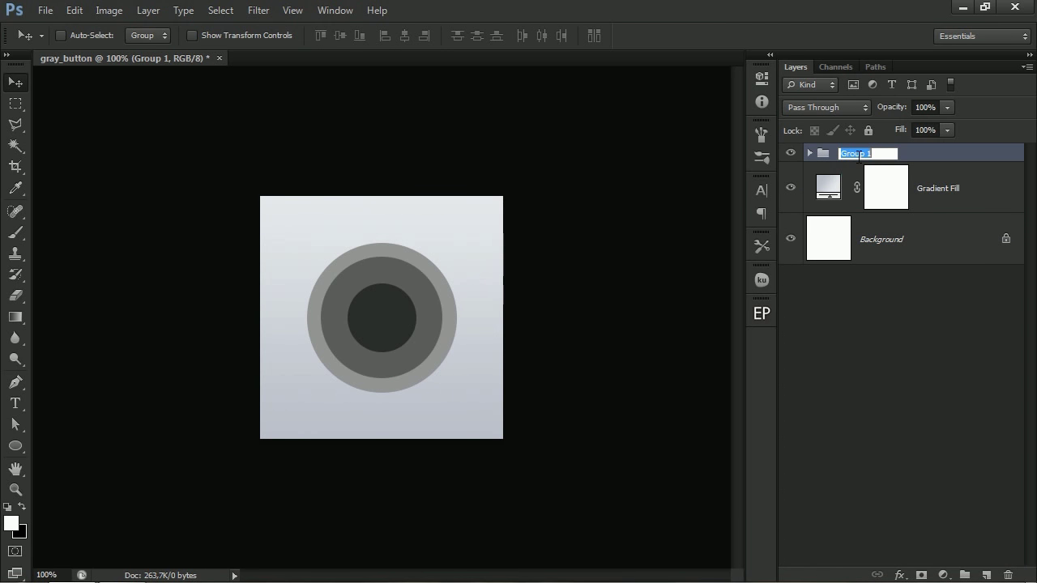
text(Button)
key(Return)
Step: Add a Gradient Overlay effect to the Ellipse 150px layer inside the Button group
click(810, 154)
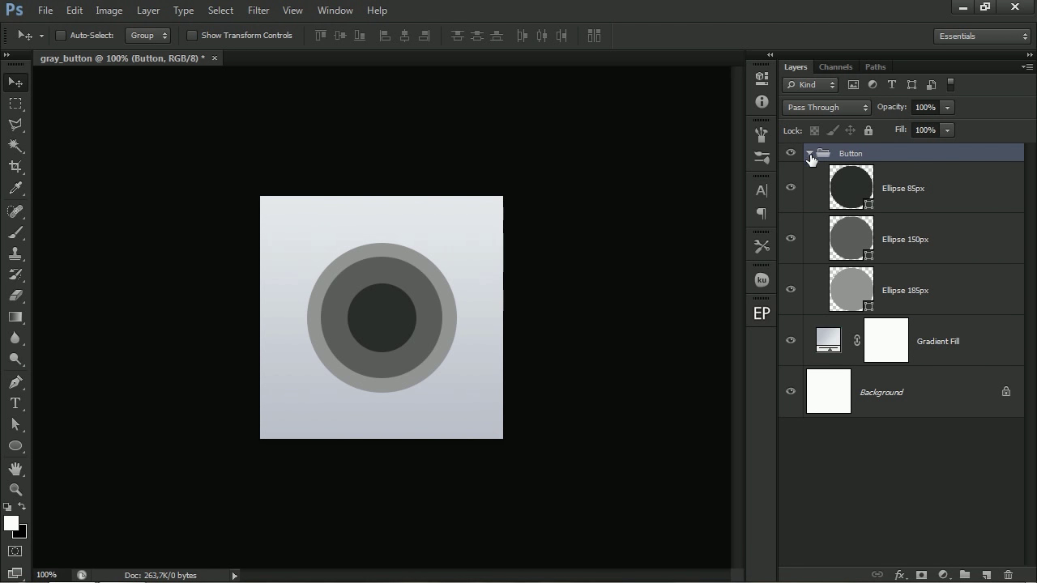
click(981, 240)
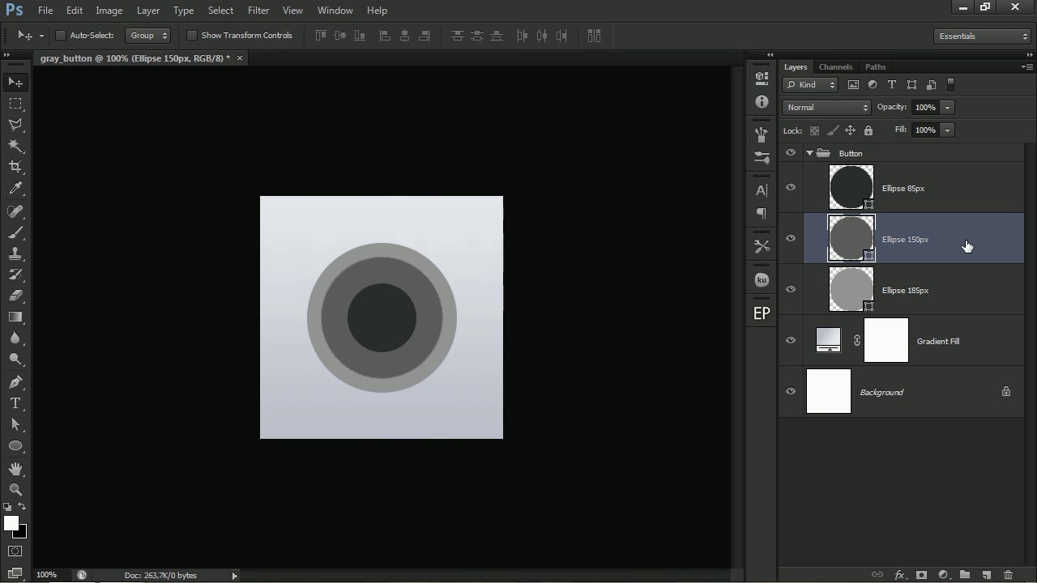
double_click(967, 246)
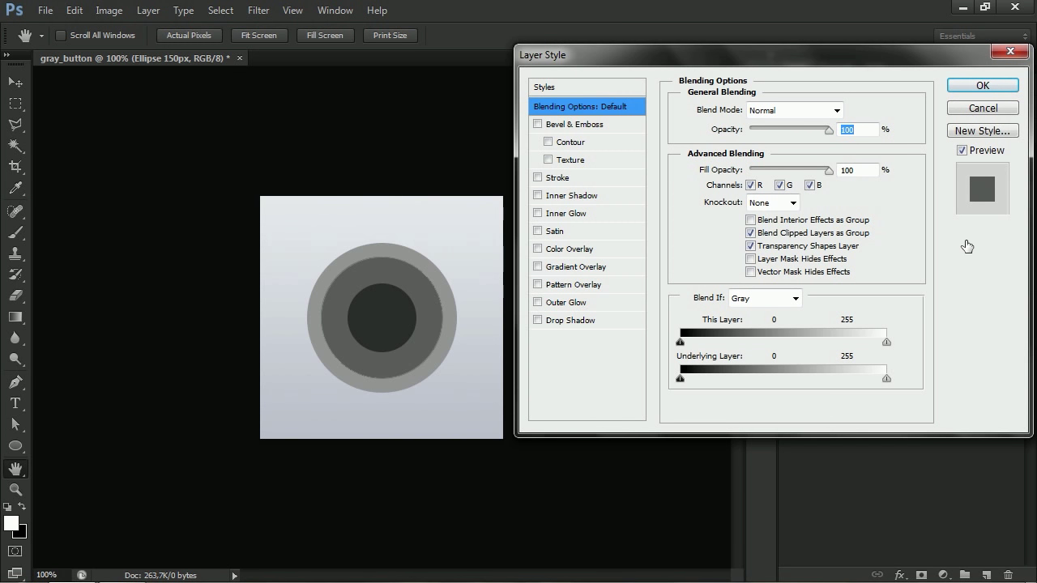
click(591, 273)
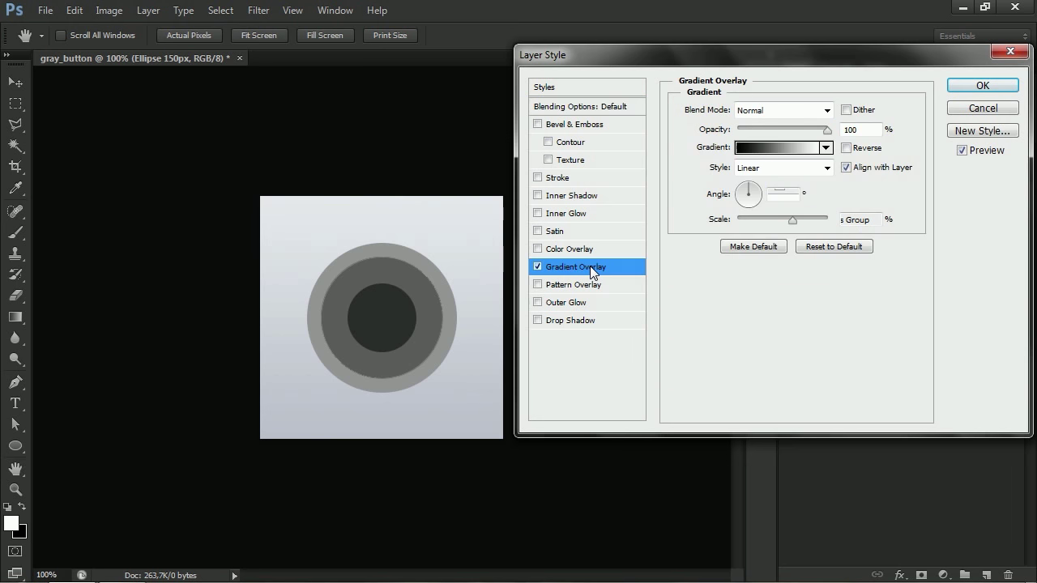
Step: Set the overlay gradient's starting colour stop at 0% to #b0b4bf
click(794, 147)
click(688, 339)
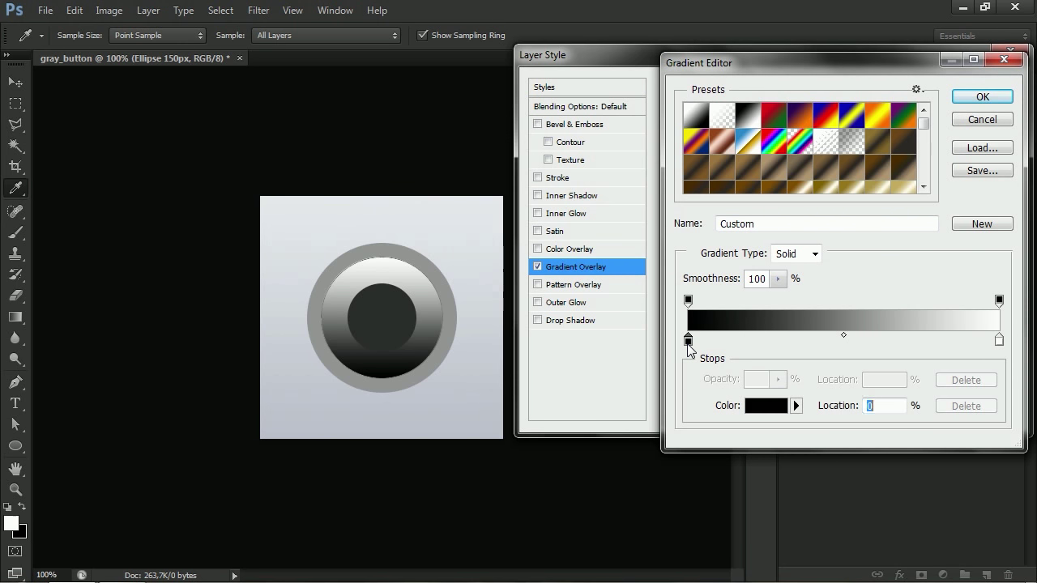
click(756, 406)
click(504, 248)
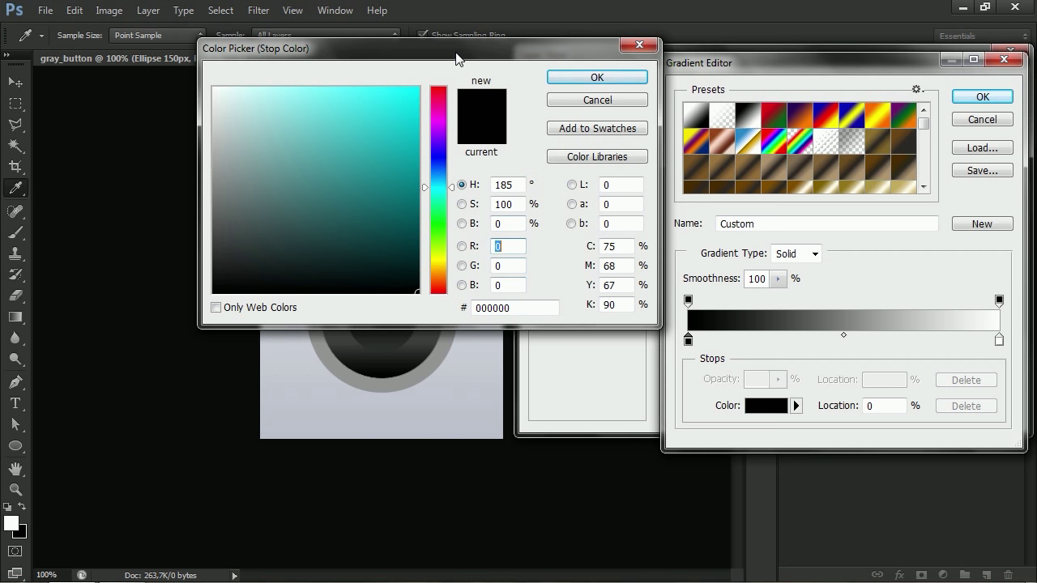
drag(456, 54, 776, 27)
drag(867, 281, 808, 283)
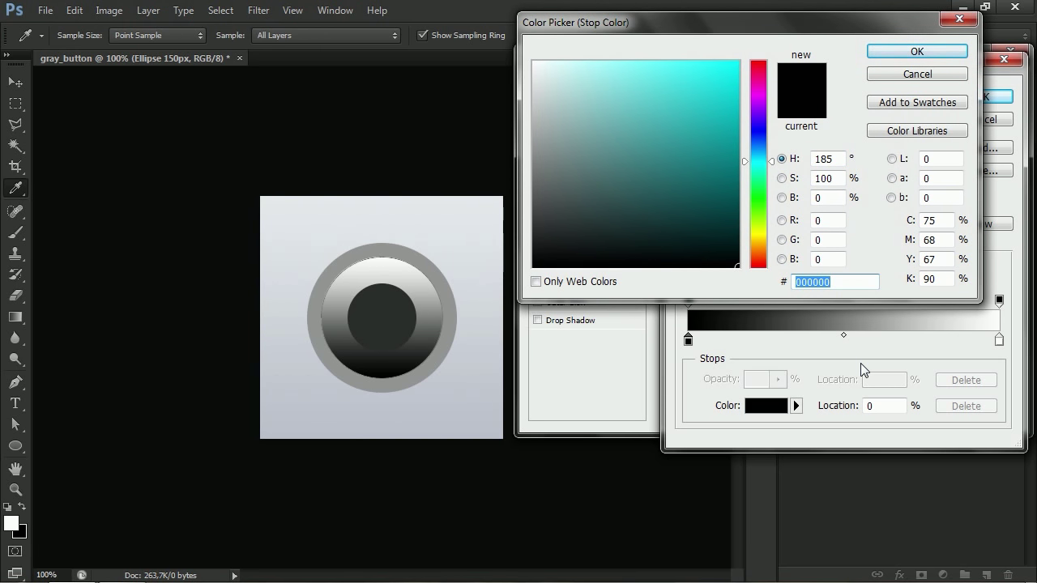
text(b0b)
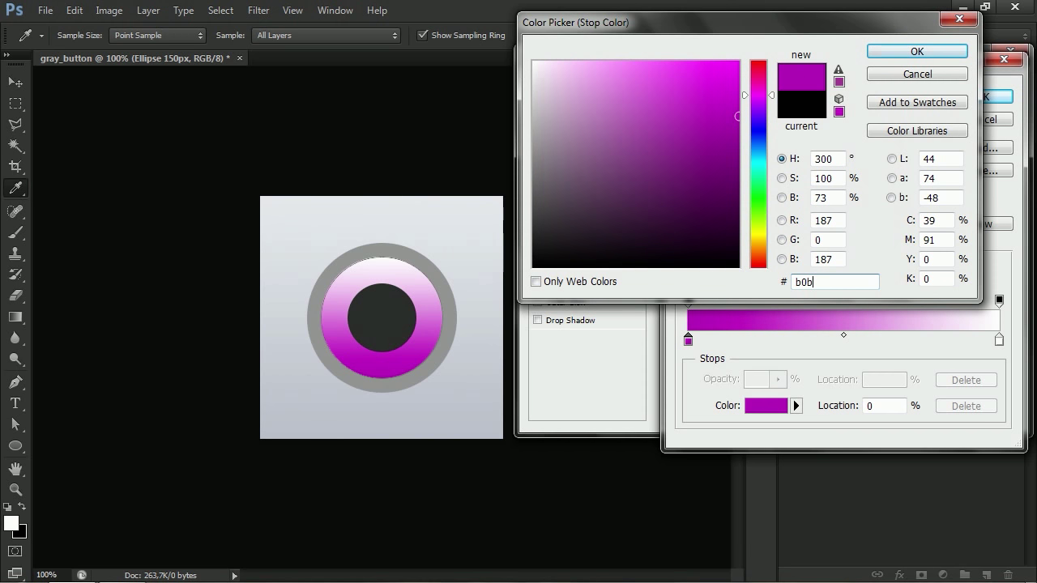
text(4bf)
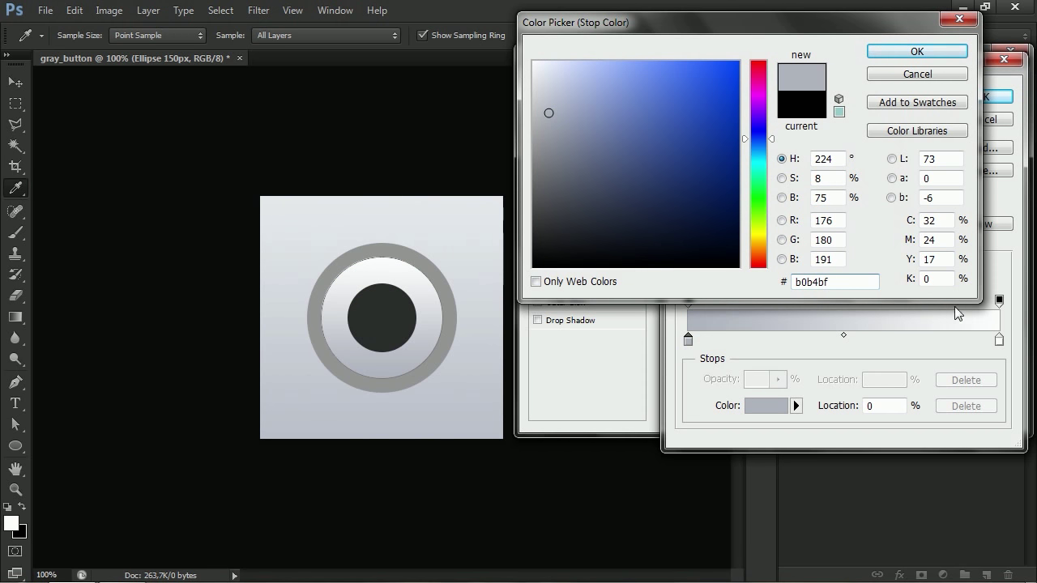
click(924, 52)
Step: Add a colour stop at 50% of the overlay gradient and set its colour to #cdd0d7
drag(833, 354, 846, 350)
click(779, 407)
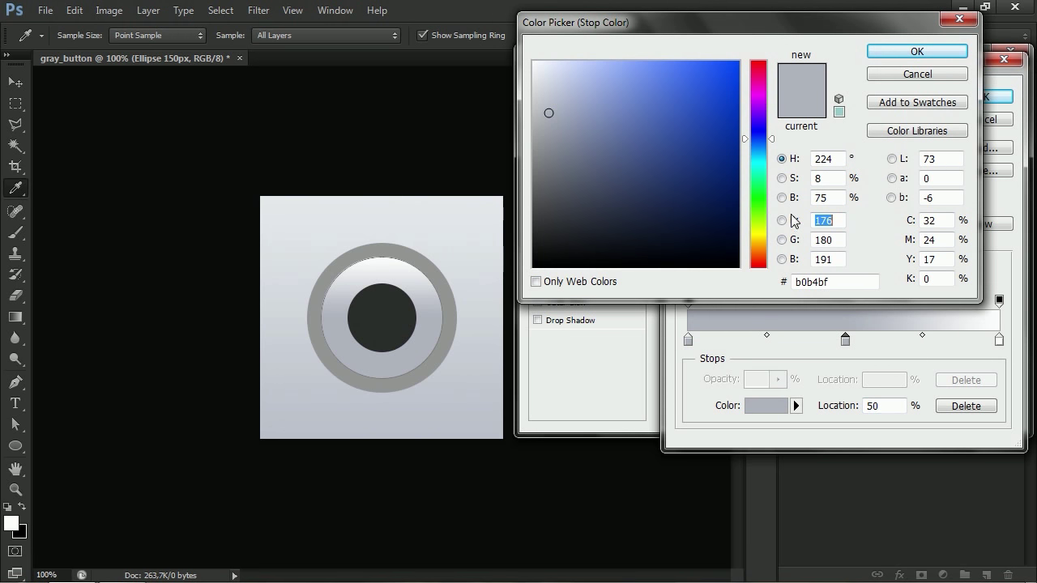
click(791, 283)
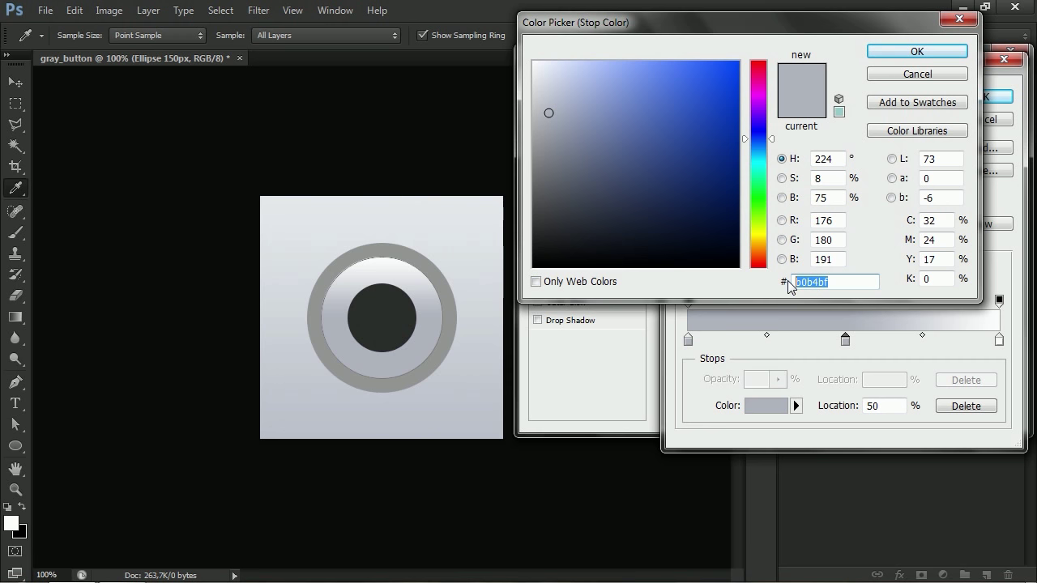
text(cdd0d7)
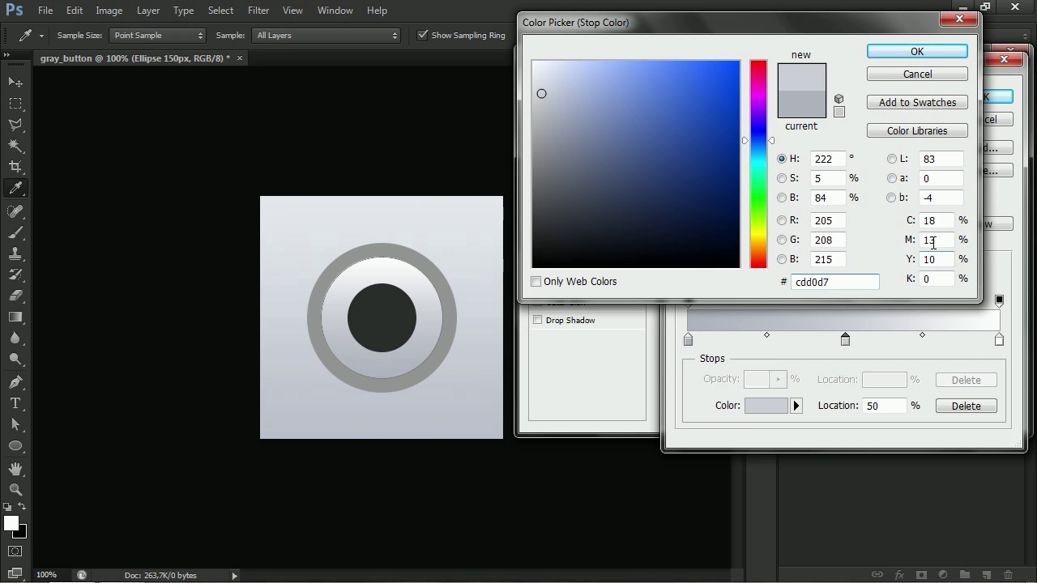
click(938, 53)
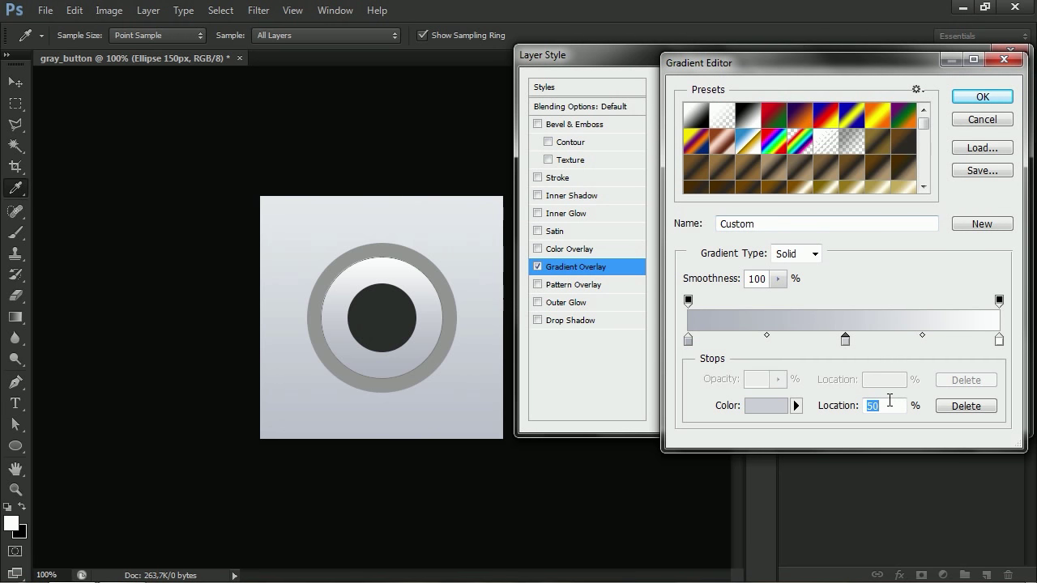
Step: Add a colour stop at 75% of the overlay gradient and set its colour to #dee1e6
drag(899, 342, 921, 342)
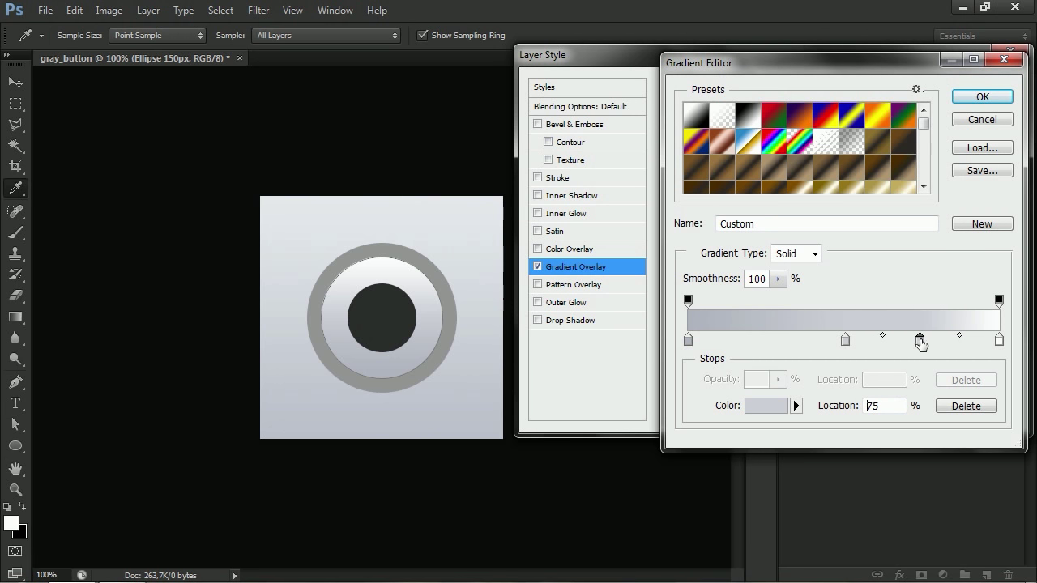
double_click(886, 409)
text(75)
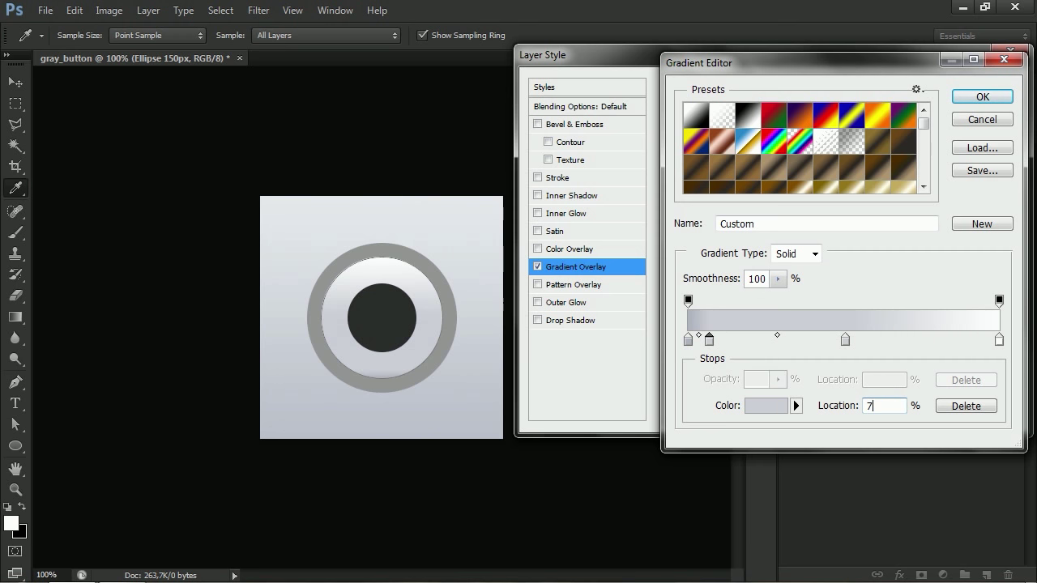
click(766, 405)
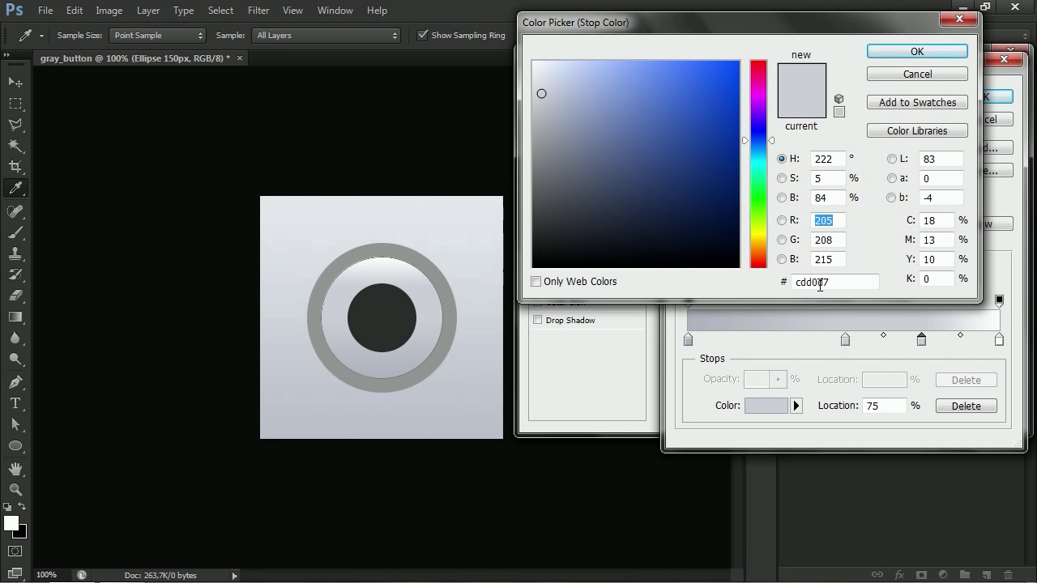
double_click(796, 282)
text(dee1e6)
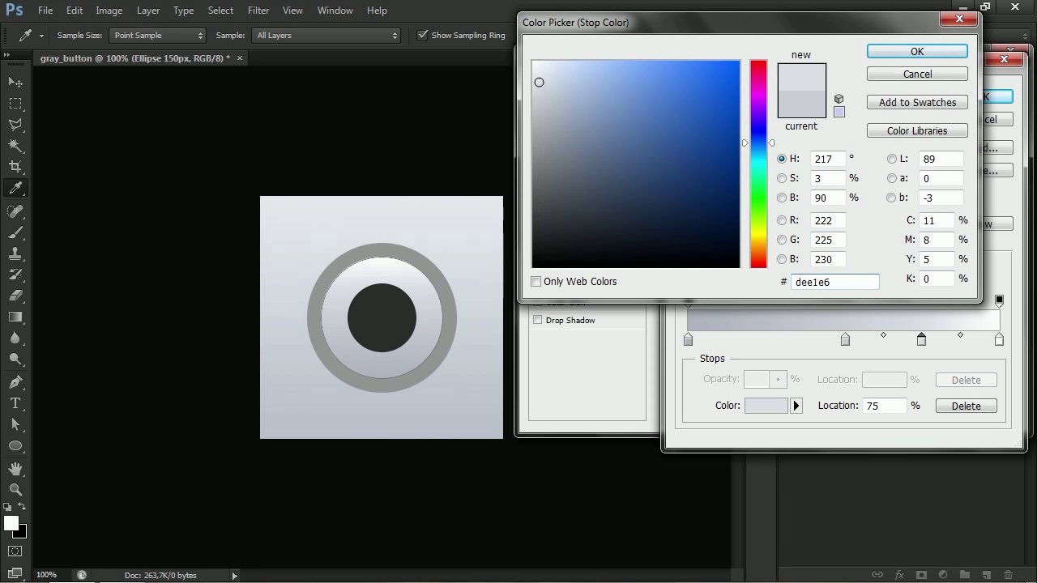
click(911, 50)
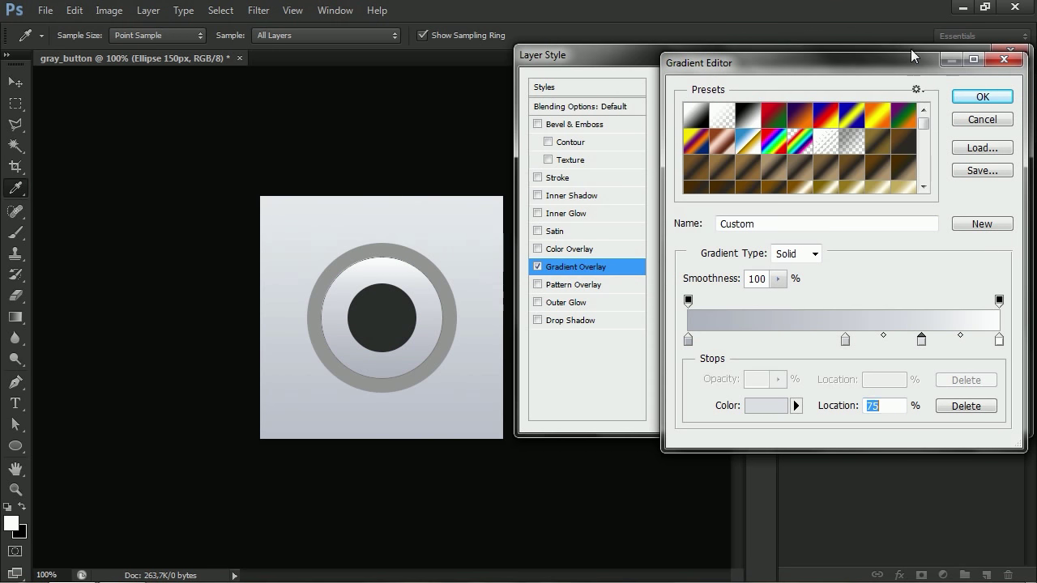
Step: Set the overlay gradient's ending colour stop at 100% to #f5f6fa and accept the gradient
click(999, 339)
click(774, 405)
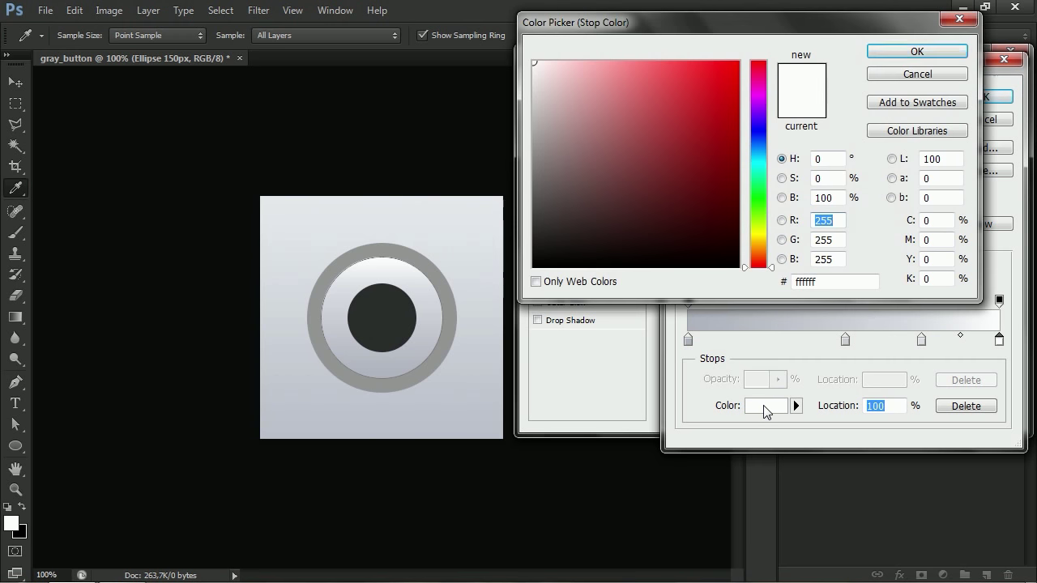
click(810, 282)
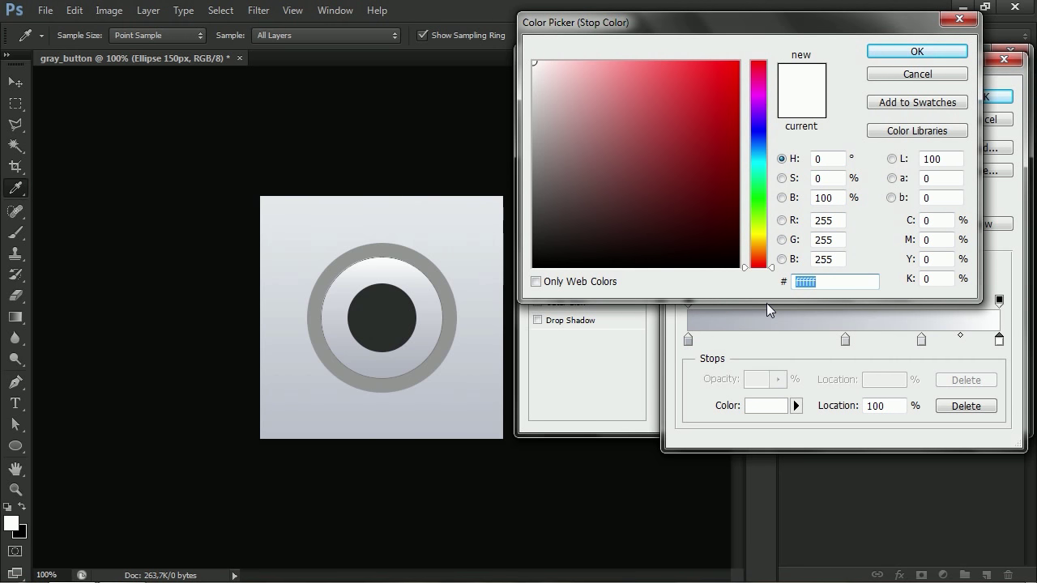
text(f5f6)
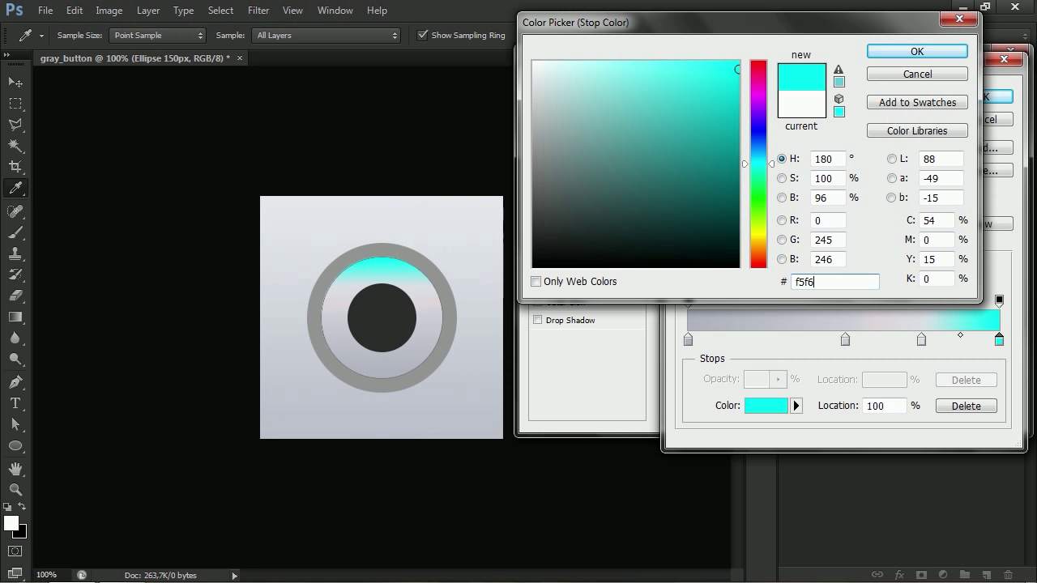
text(fa)
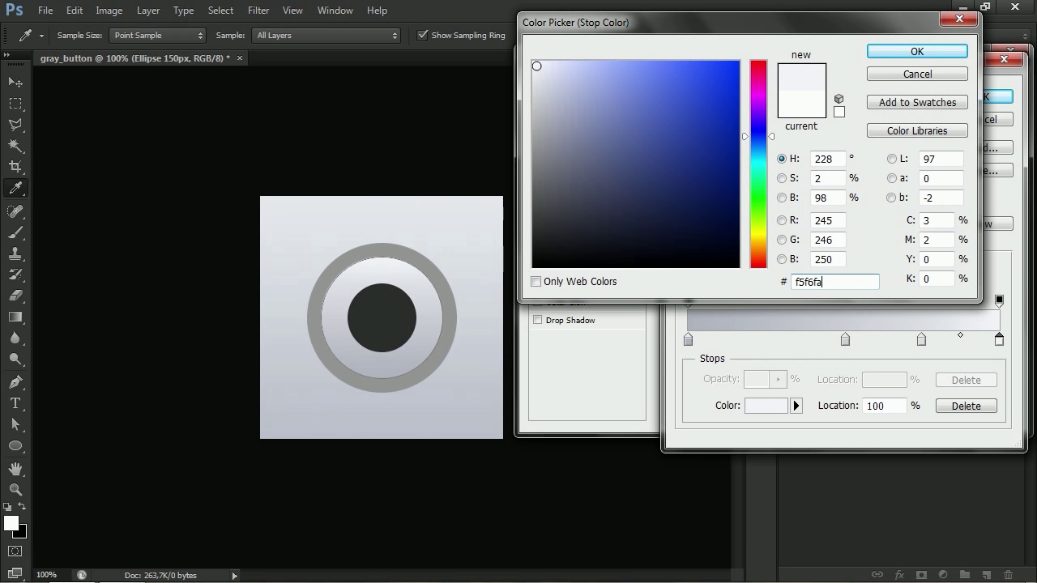
click(911, 55)
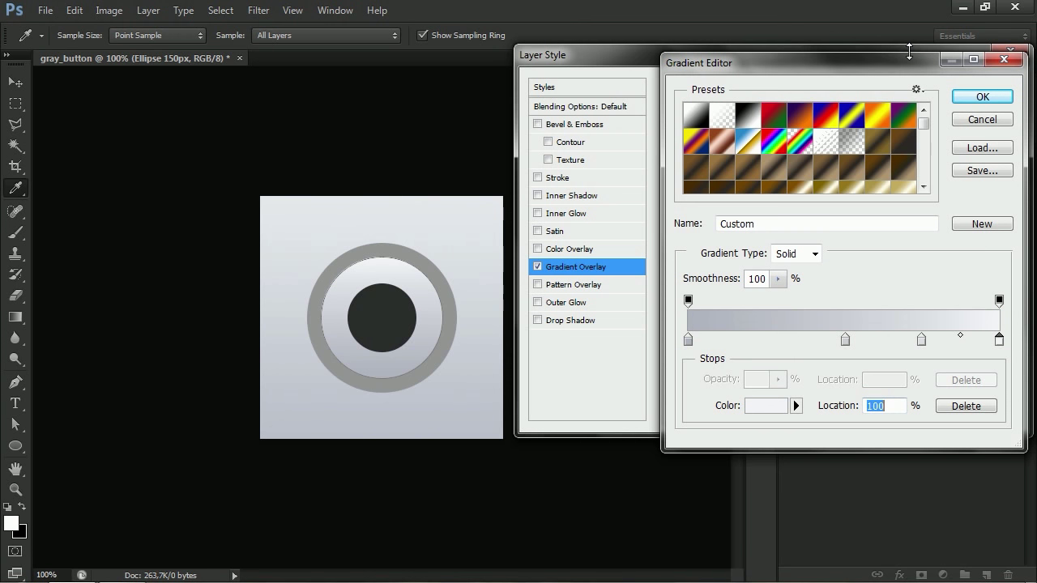
click(980, 98)
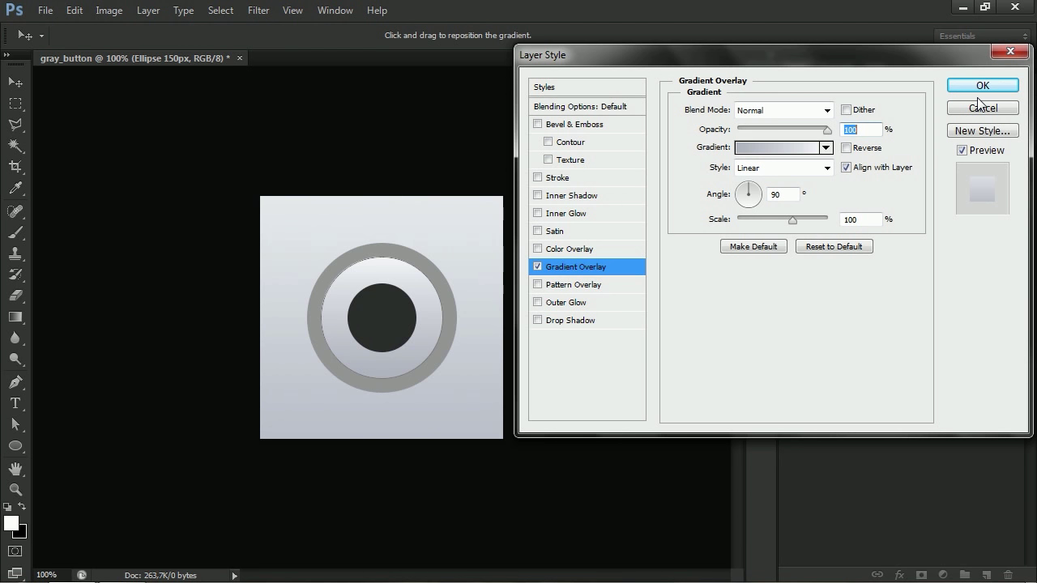
Step: Add a Drop Shadow to the Ellipse 150px layer with 40% opacity, 90° angle, 17 px distance, 1% spread and 13 px size
click(571, 320)
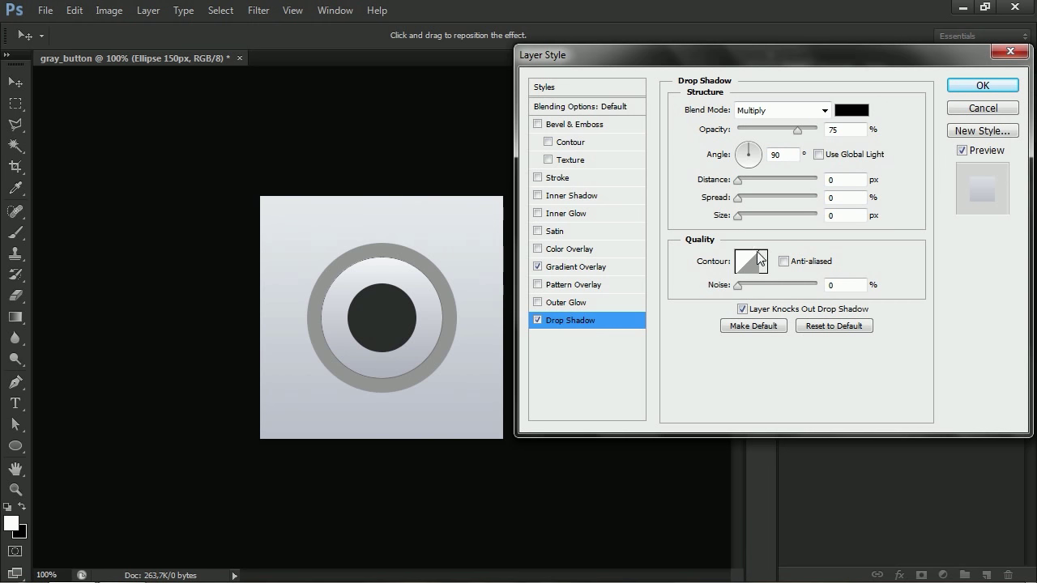
click(847, 129)
text(40)
click(818, 155)
click(780, 155)
text(90)
key(Tab)
text(17)
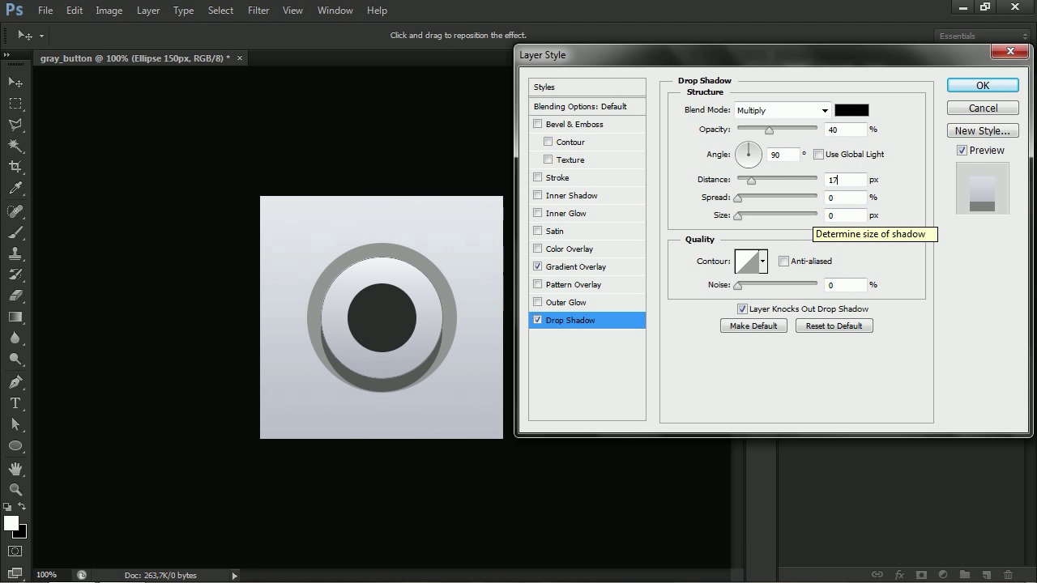
key(Tab)
text(1)
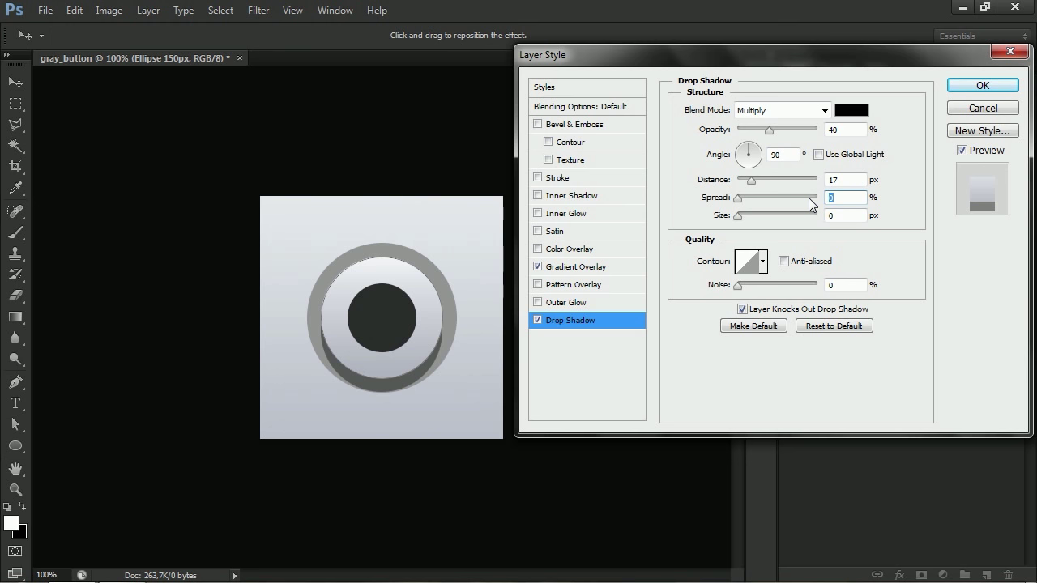
key(Tab)
text(13)
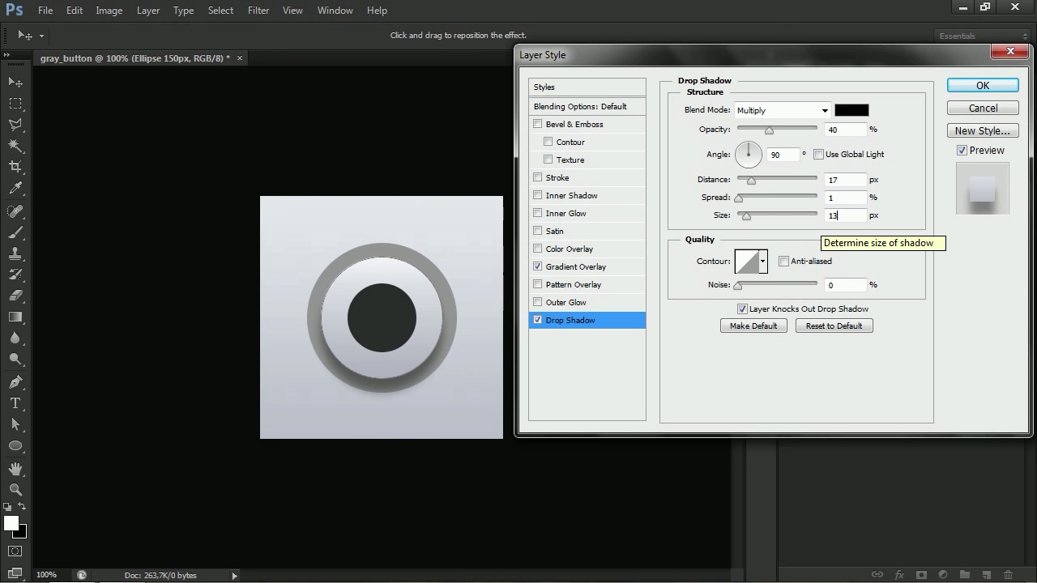
Step: Add an Inner Shadow to the Ellipse 150px layer with 30% opacity, -90° angle and 1 px distance
click(567, 195)
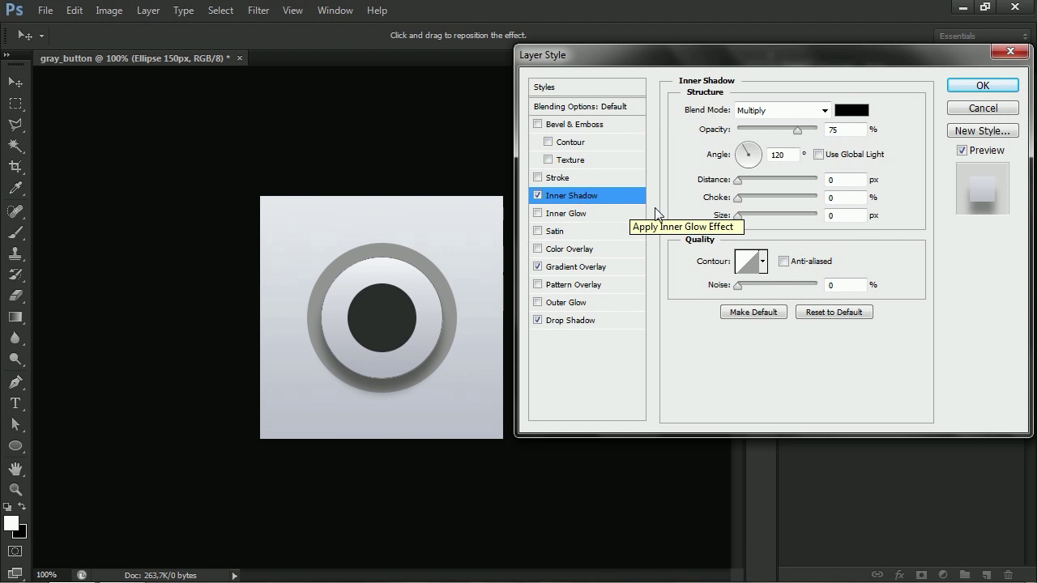
double_click(859, 130)
text(30)
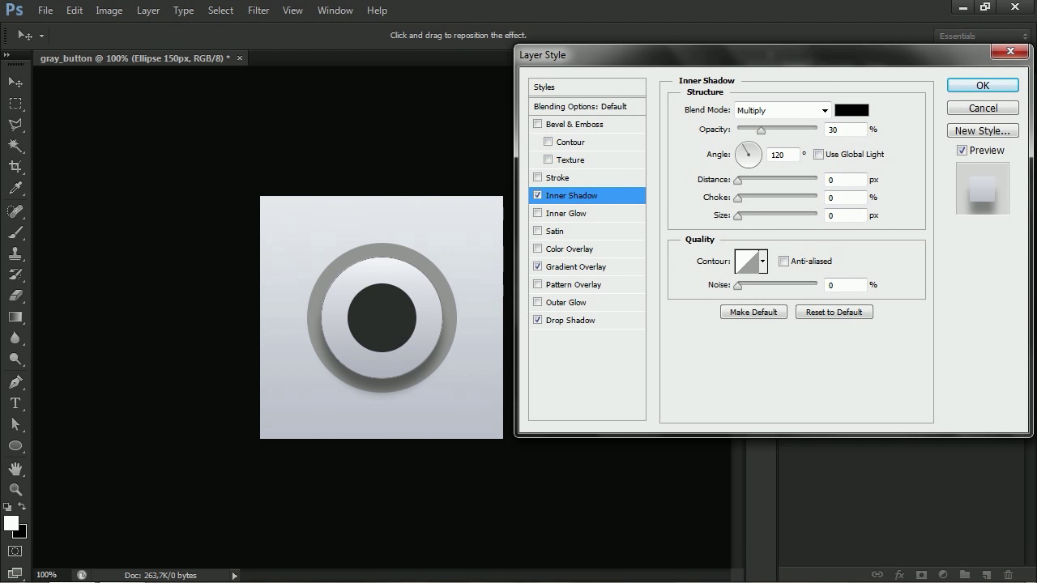
double_click(784, 155)
text(-90)
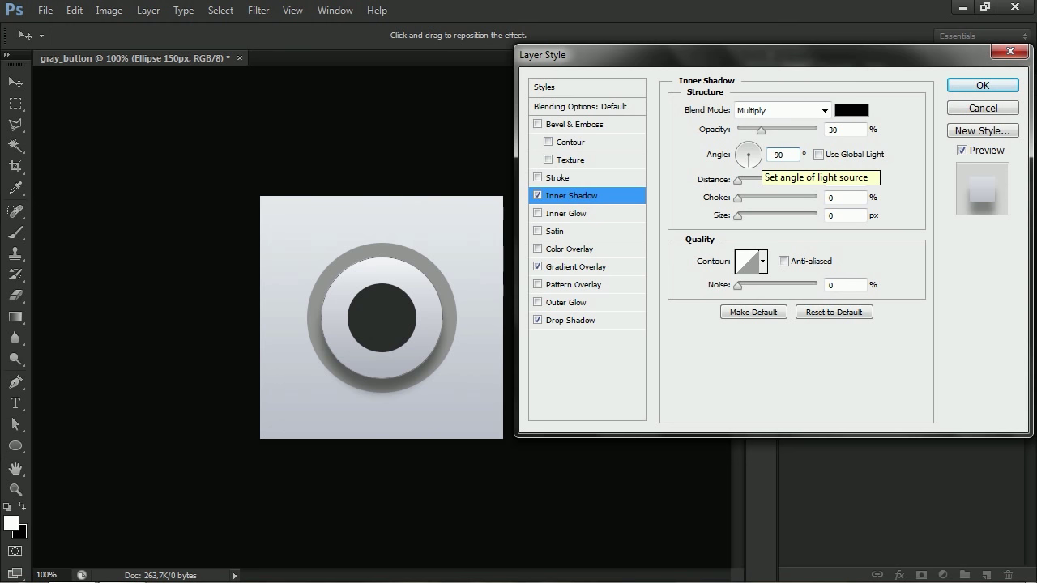
key(Tab)
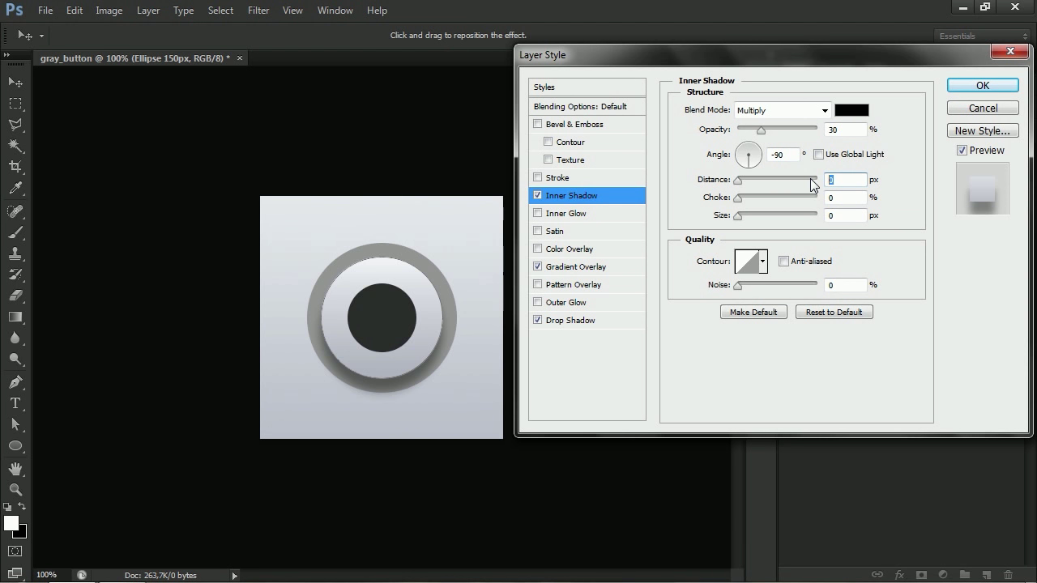
text(1)
key(BackSpace)
click(538, 198)
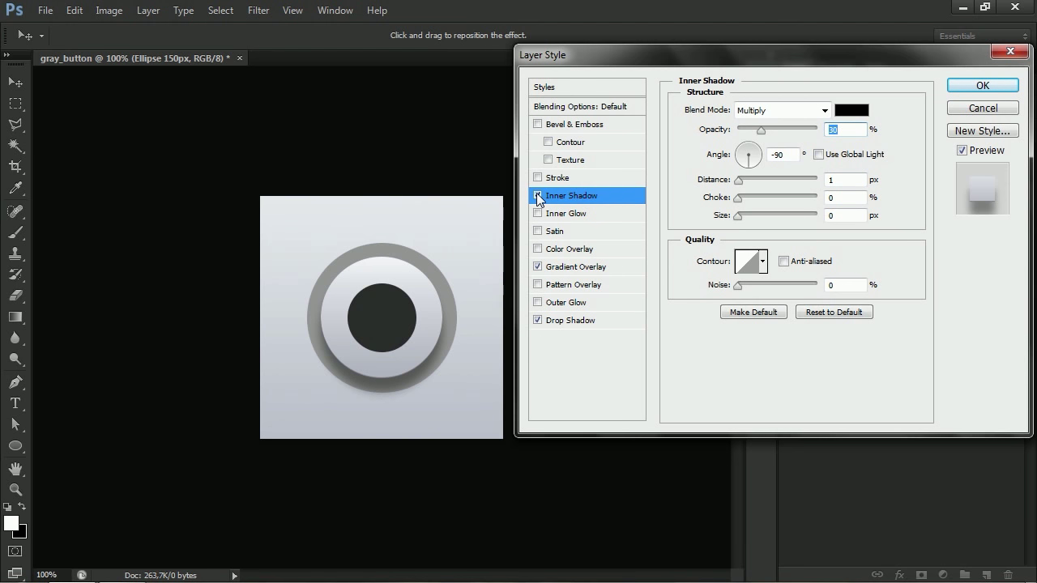
Step: Add a Bevel & Emboss effect to the Ellipse 150px layer with 10% depth and 10 px size, without global light
click(570, 126)
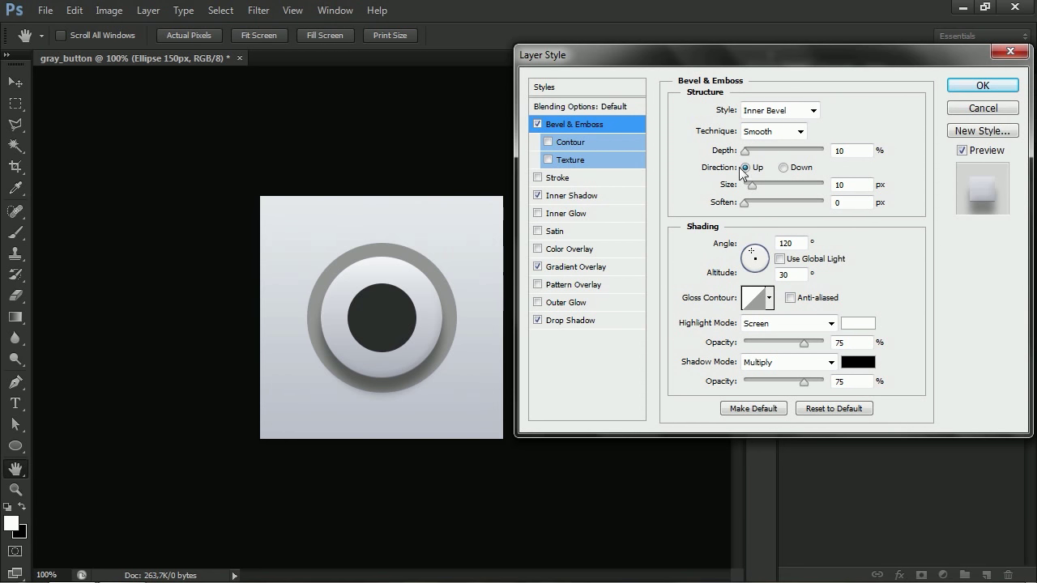
click(850, 151)
text(10)
click(859, 185)
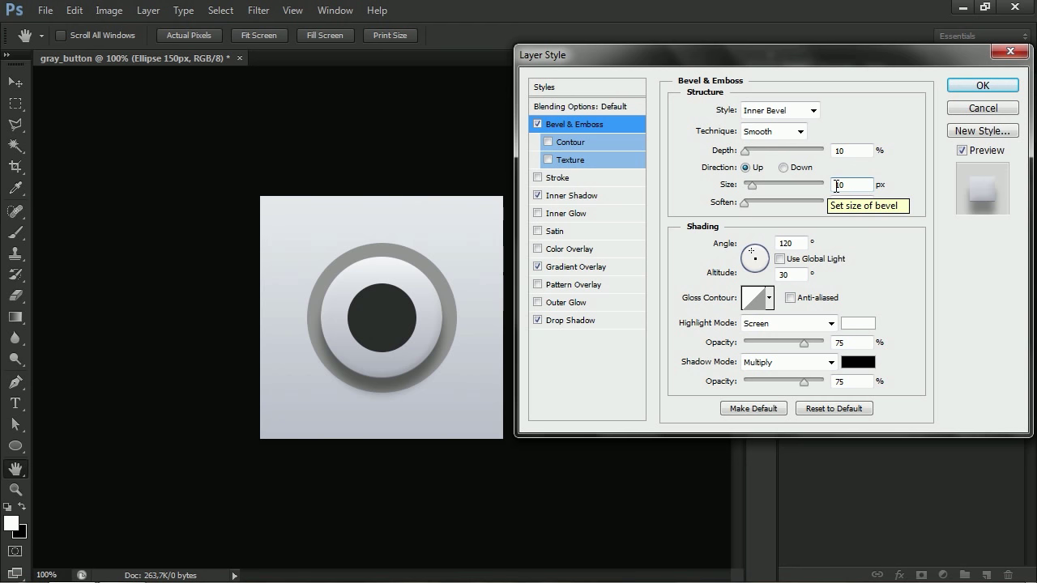
click(782, 243)
click(786, 275)
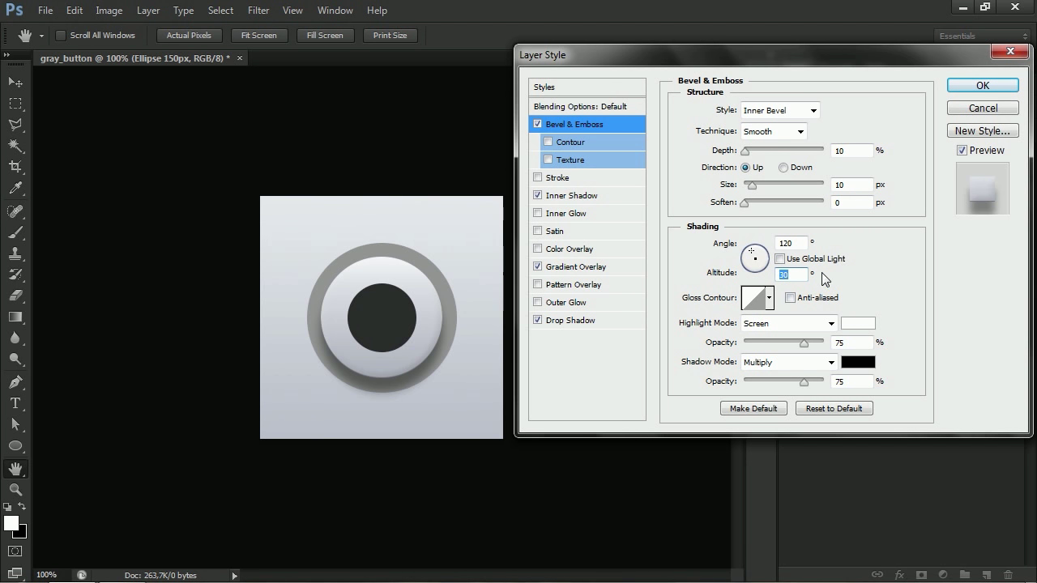
click(790, 259)
click(790, 258)
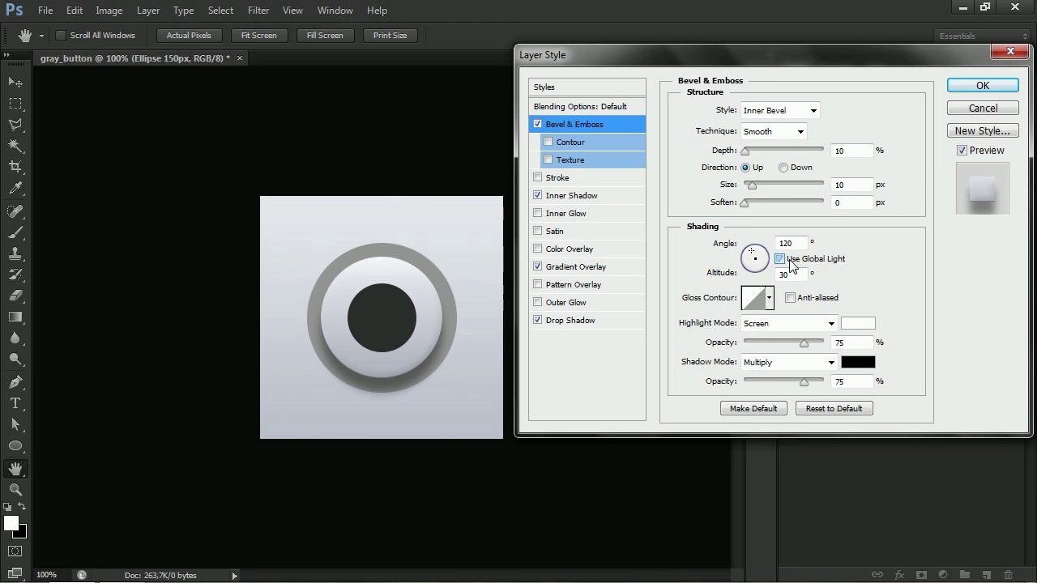
Step: Set the bevel's highlight mode to Normal, raise highlight and shadow opacity to 100%, and apply the layer style
click(835, 323)
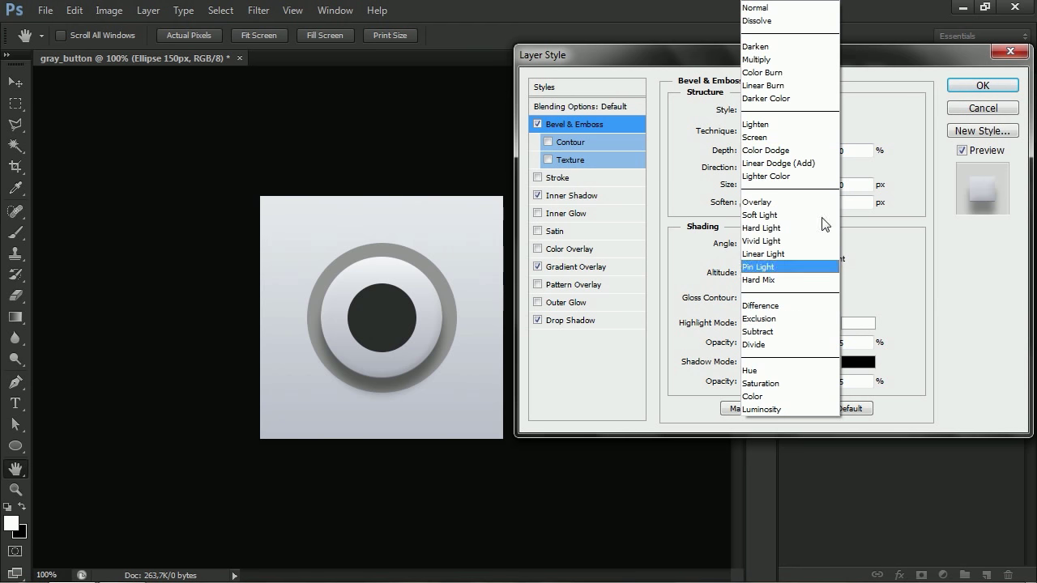
click(786, 10)
drag(804, 344, 855, 352)
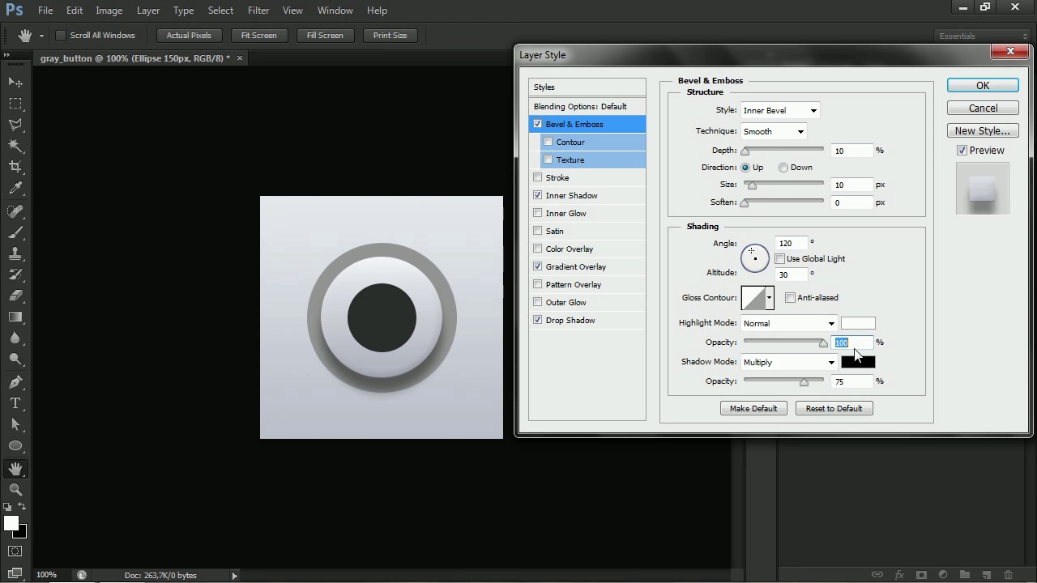
drag(804, 382, 862, 384)
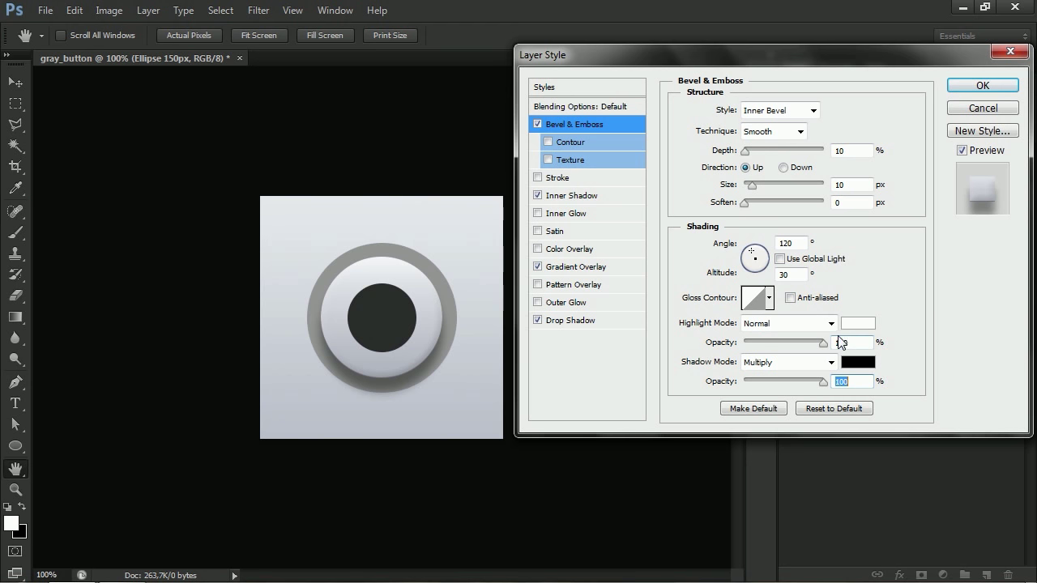
click(982, 86)
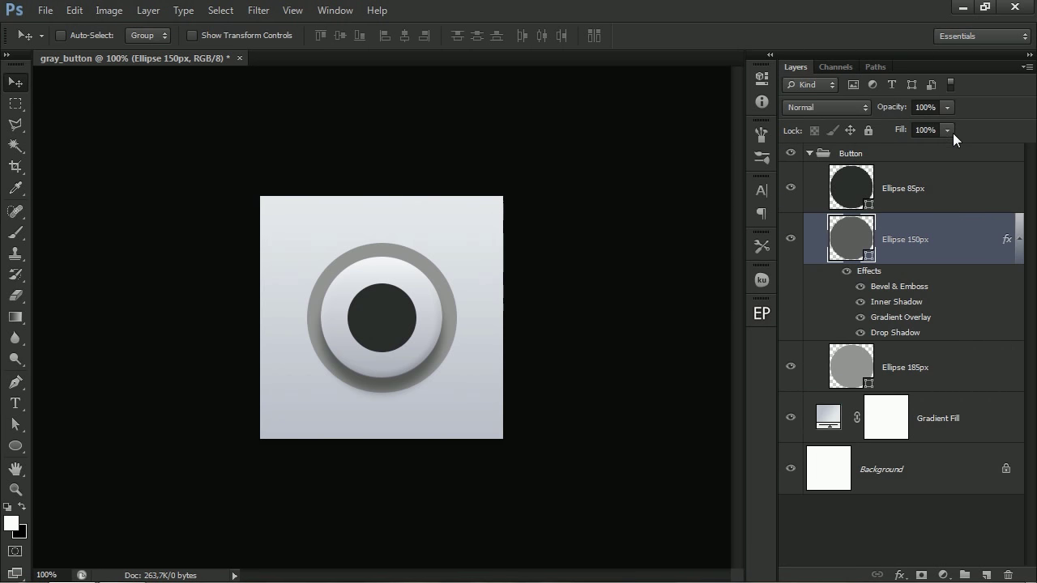
Step: Add a Gradient Overlay effect to the Ellipse 85px layer and set its starting colour stop at 0% to #d7dae1
double_click(955, 204)
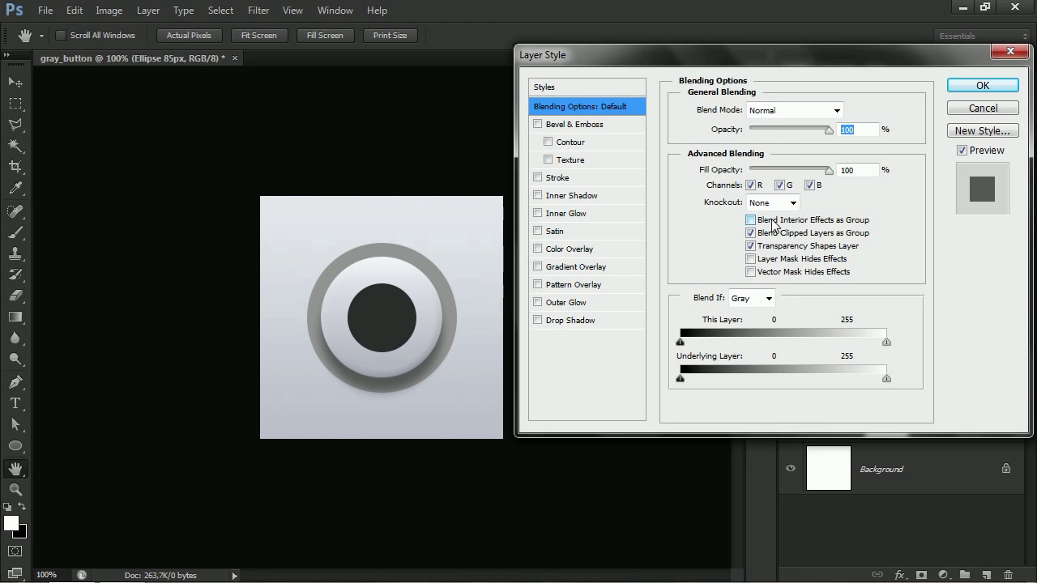
click(595, 267)
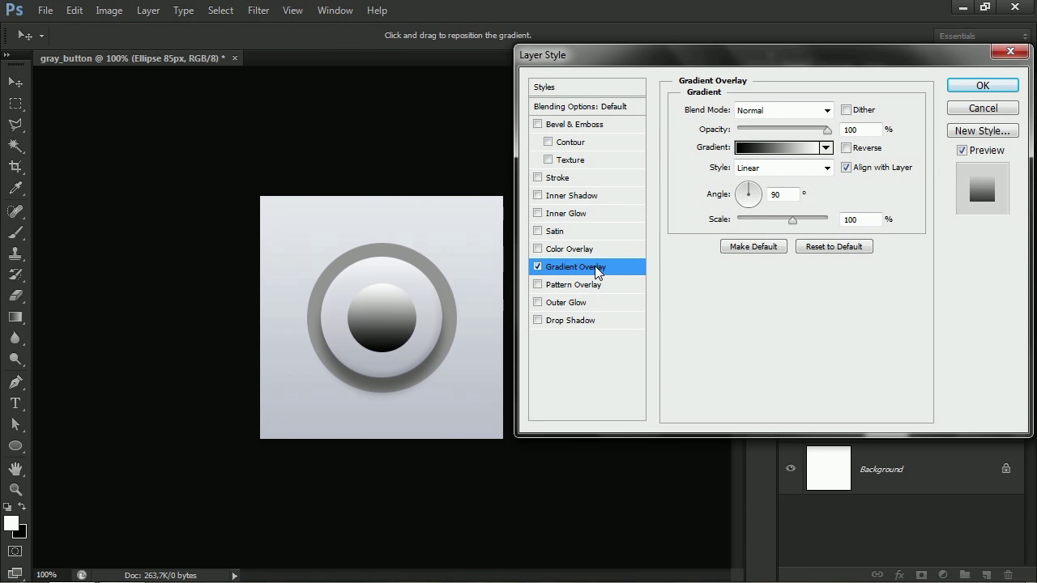
click(775, 149)
click(688, 341)
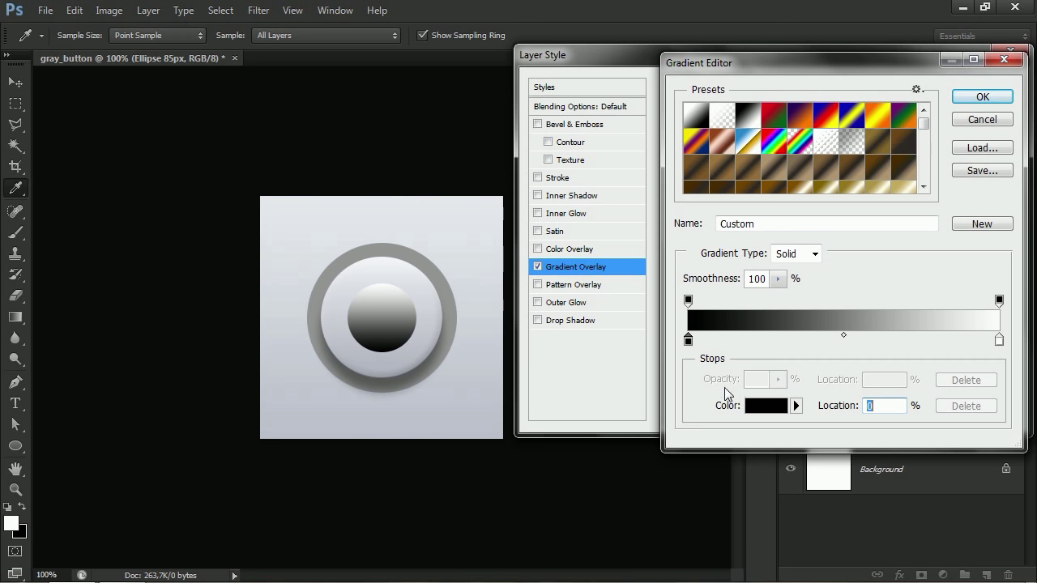
click(759, 407)
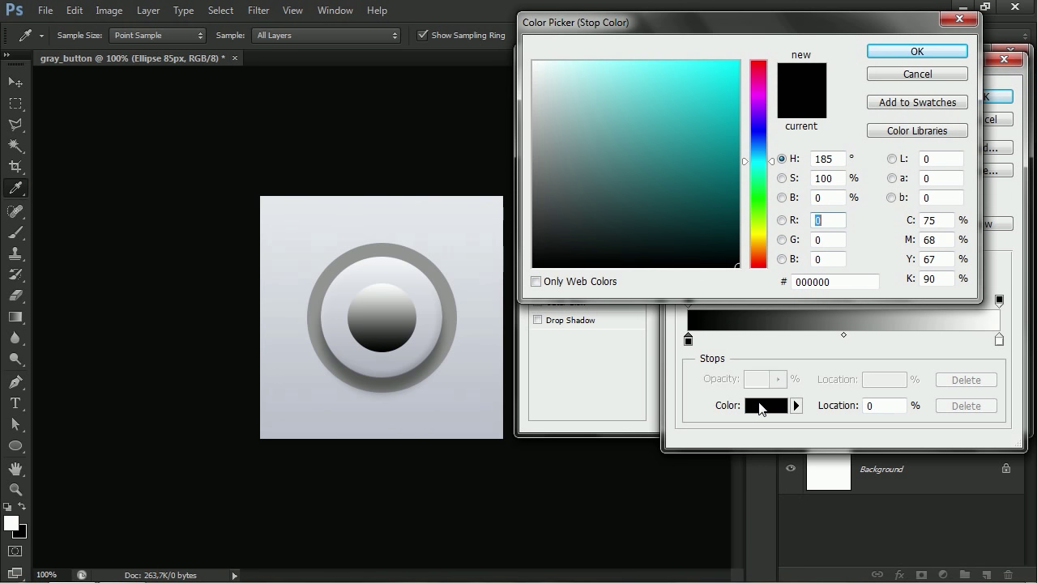
click(865, 282)
text(d)
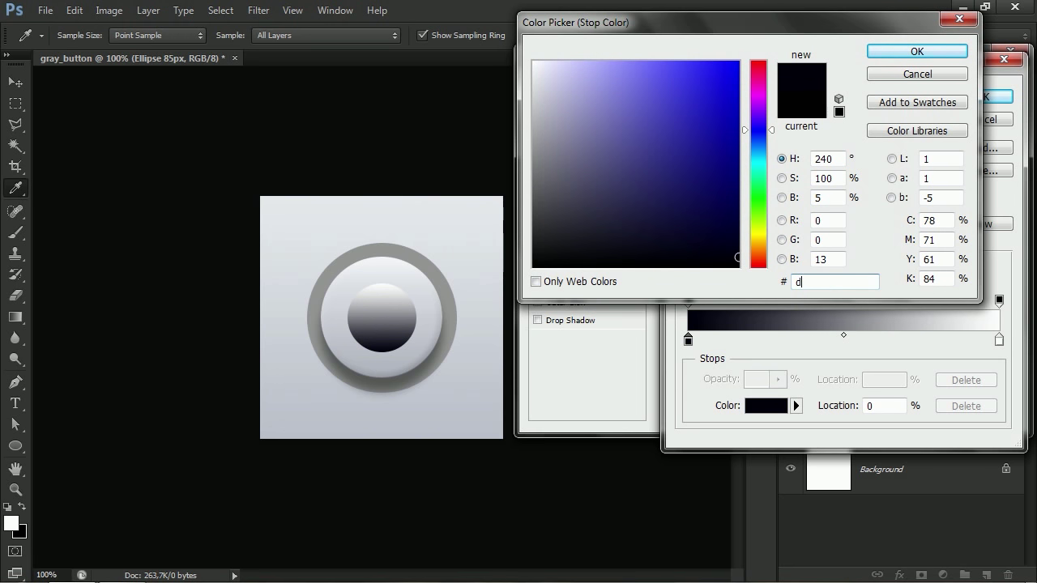
text(7dae1)
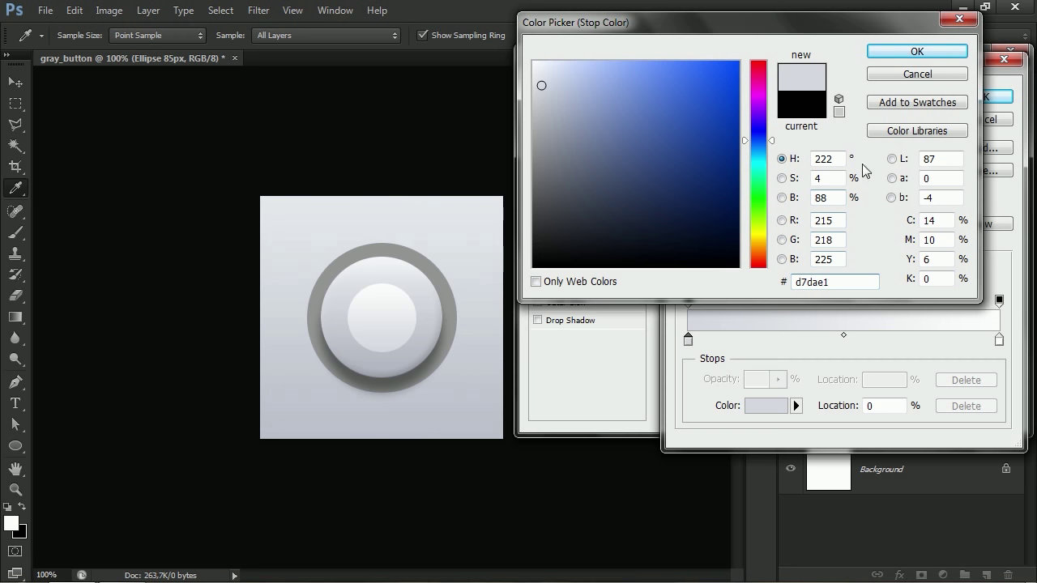
click(916, 51)
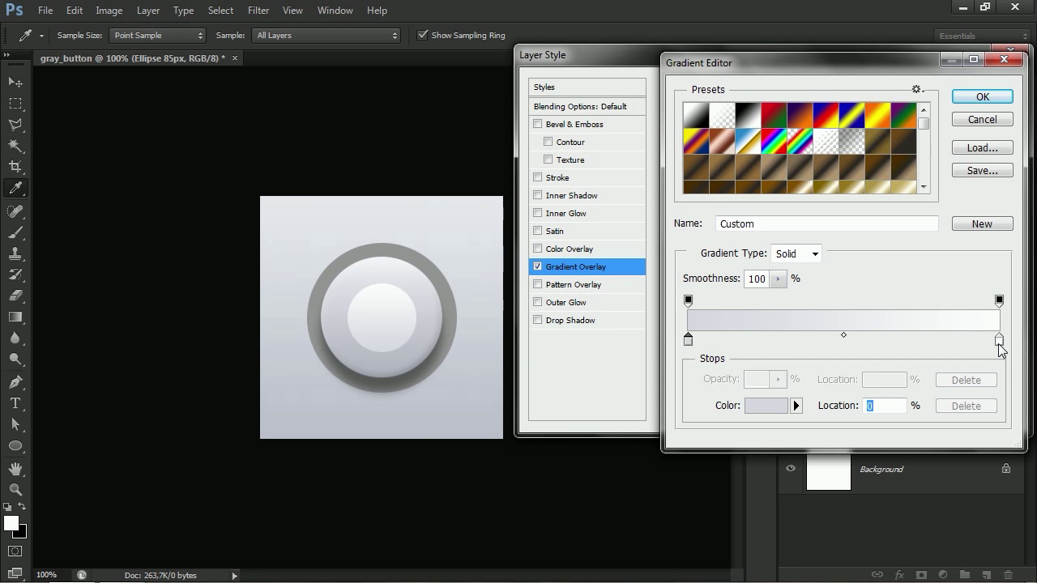
Step: Set the ending colour stop at 100% of the Ellipse 85px gradient to #cad0d8 and accept the gradient
click(999, 340)
click(780, 408)
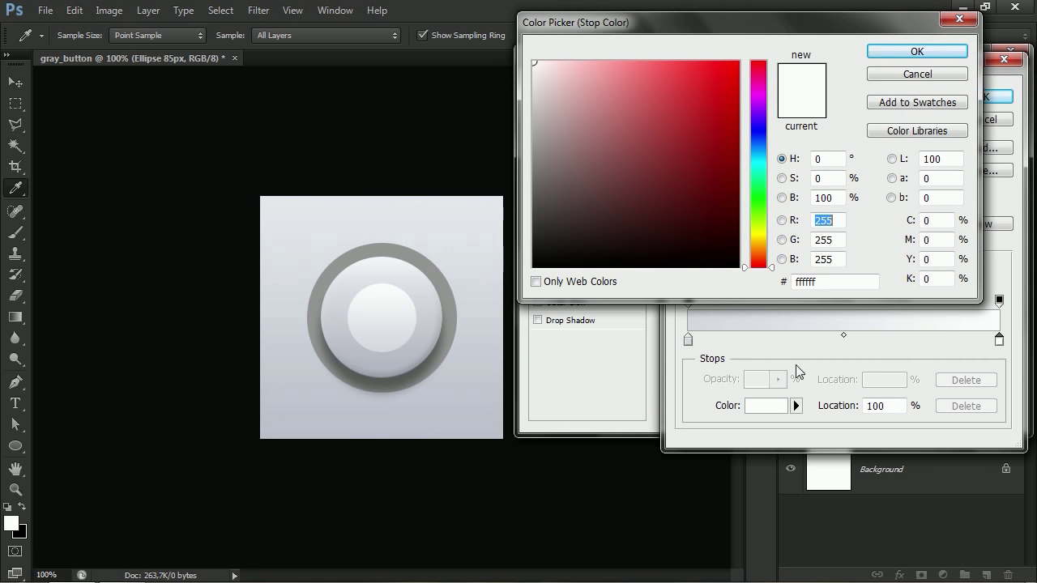
click(823, 280)
text(c)
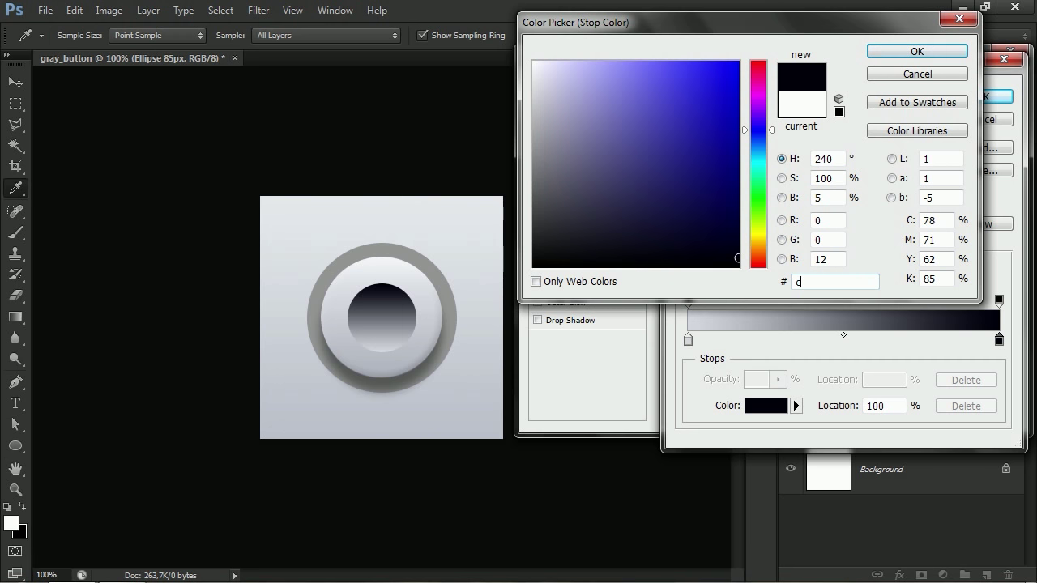
text(ad0d8)
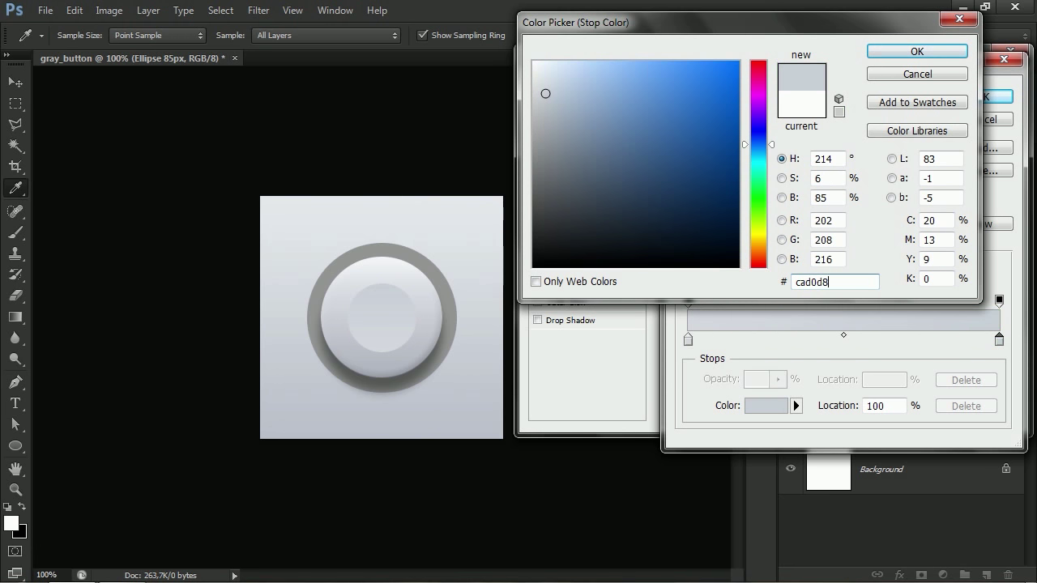
click(916, 53)
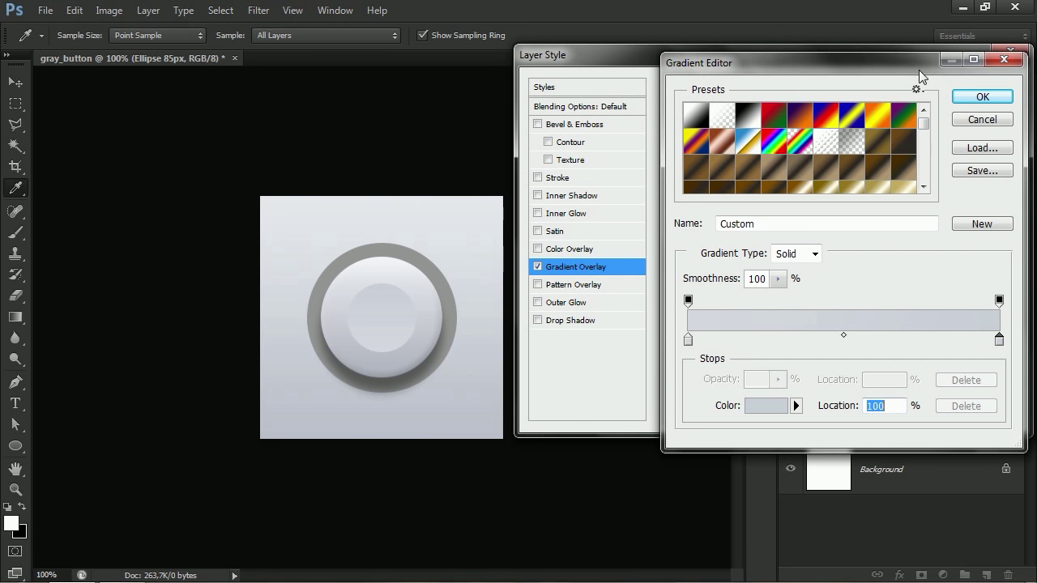
click(982, 98)
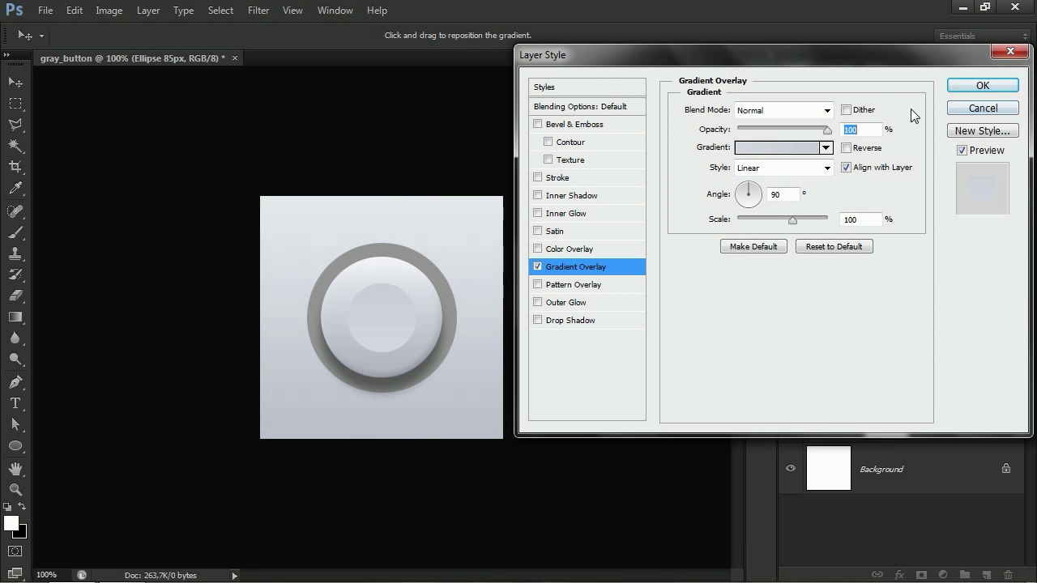
Step: Add an Inner Shadow effect to the Ellipse 85px layer and set its colour to #c5c8ce
click(593, 199)
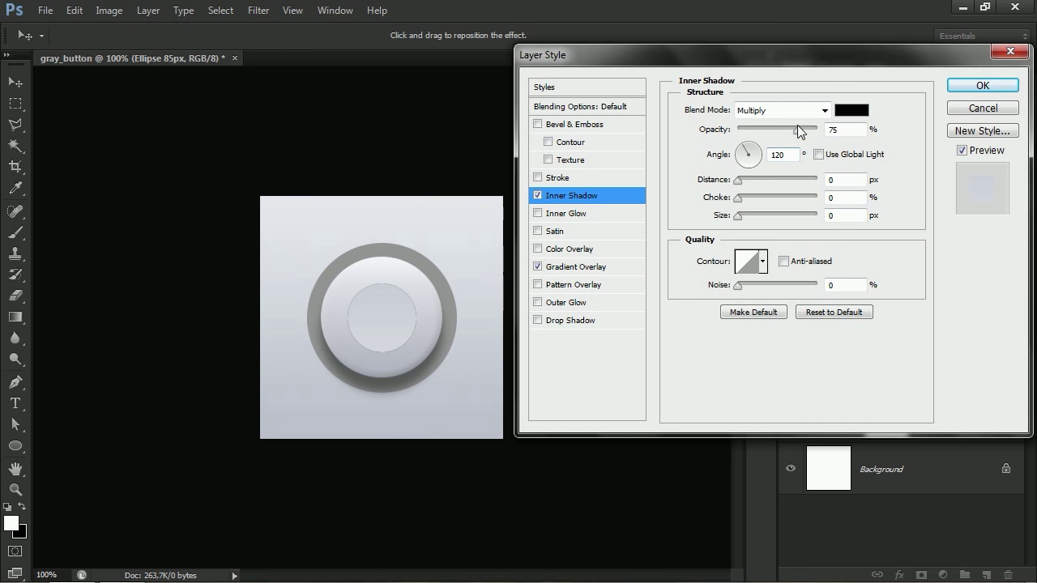
click(852, 113)
click(843, 282)
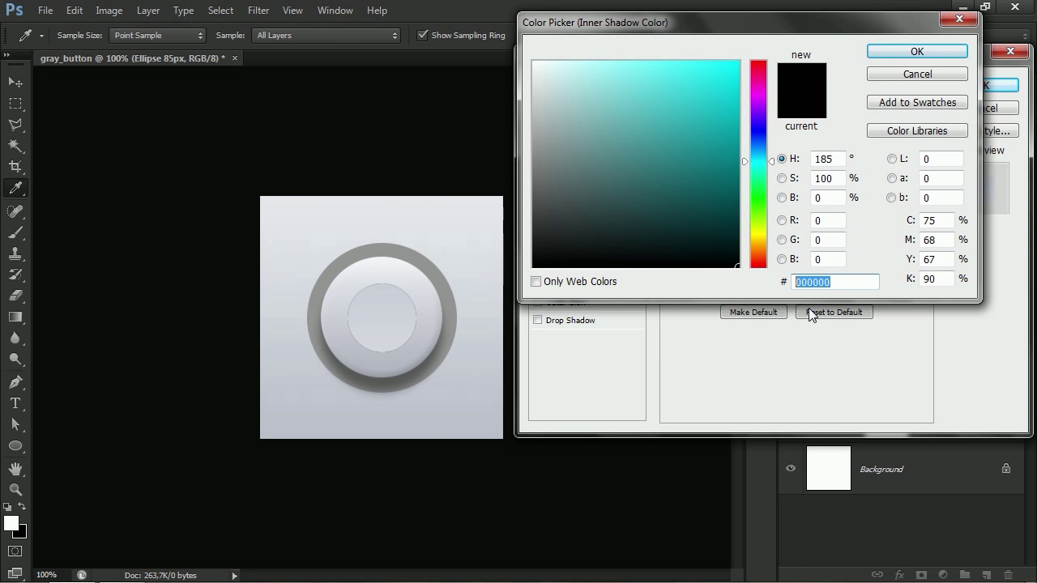
text(c5)
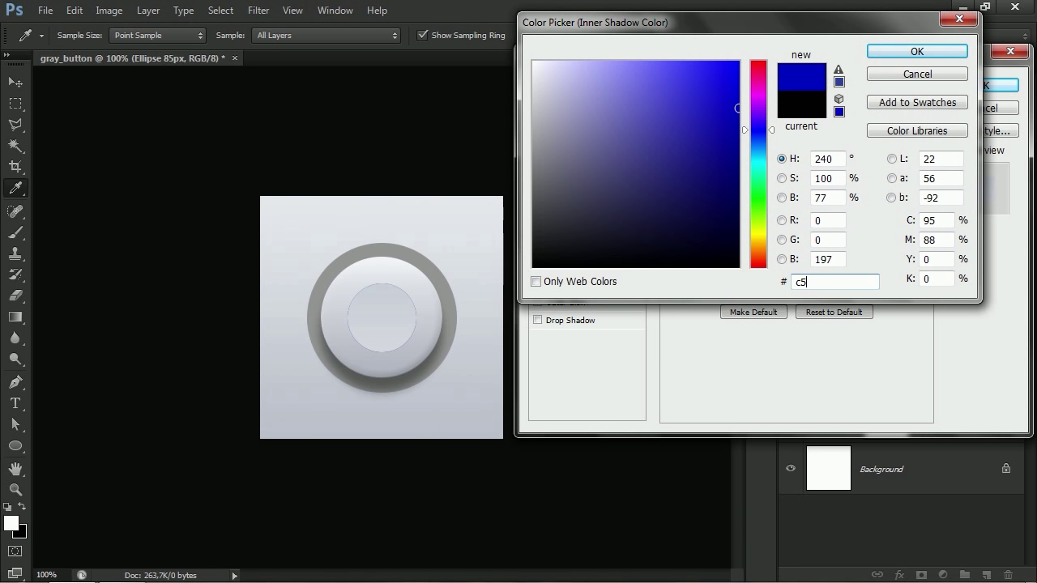
text(c8ce)
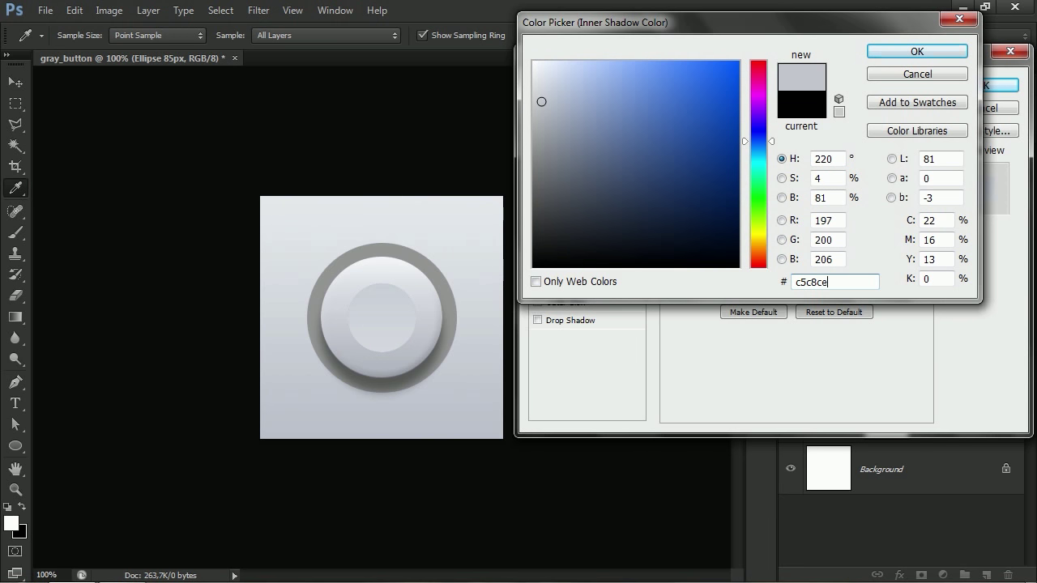
click(925, 55)
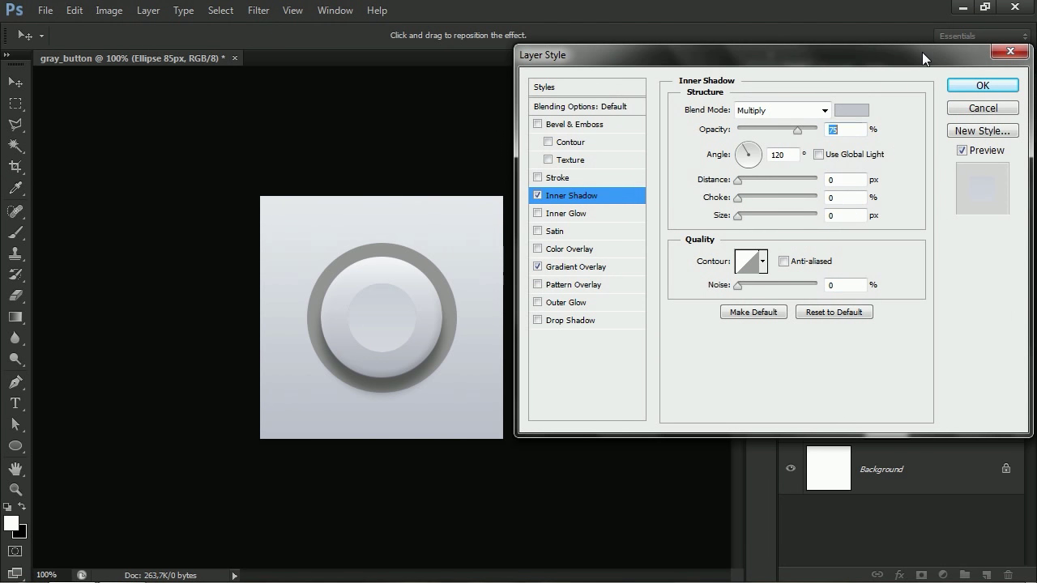
Step: Set the inner shadow to Normal blend mode, 100% opacity, 90° angle, 7 px distance and 6 px size
click(825, 110)
click(778, 124)
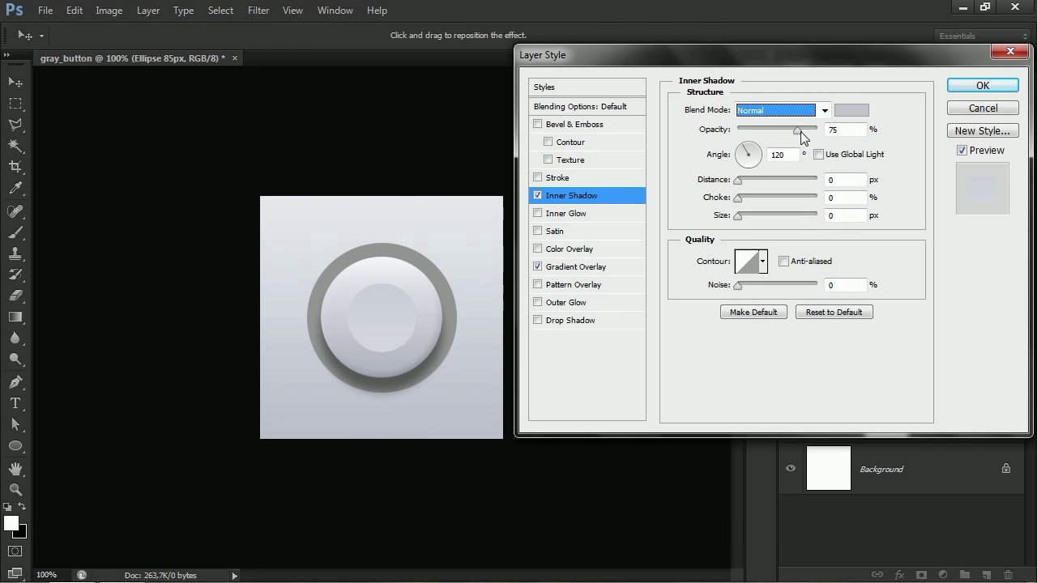
drag(799, 131, 836, 142)
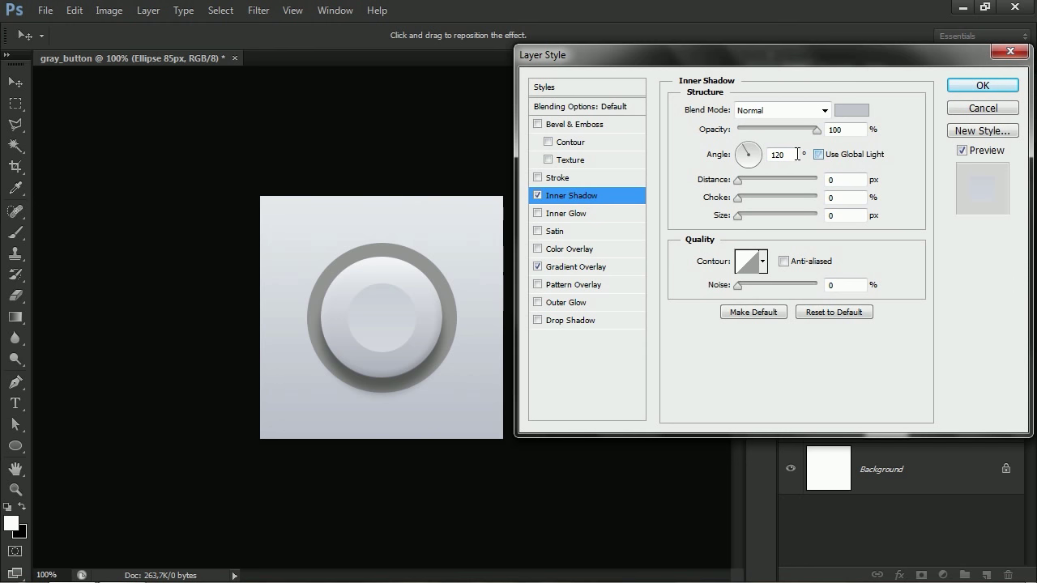
drag(797, 156, 755, 158)
text(90)
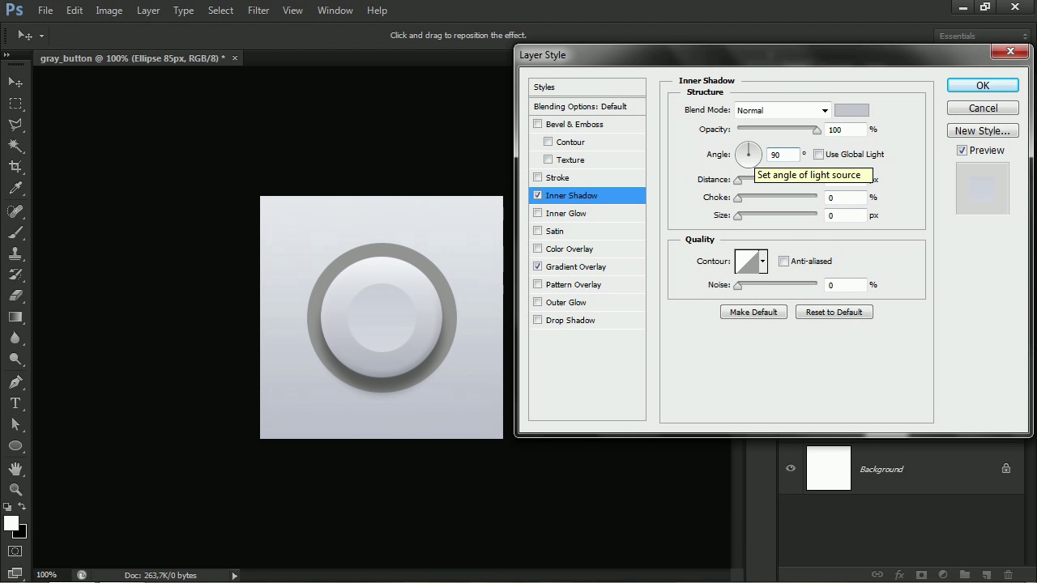
double_click(827, 180)
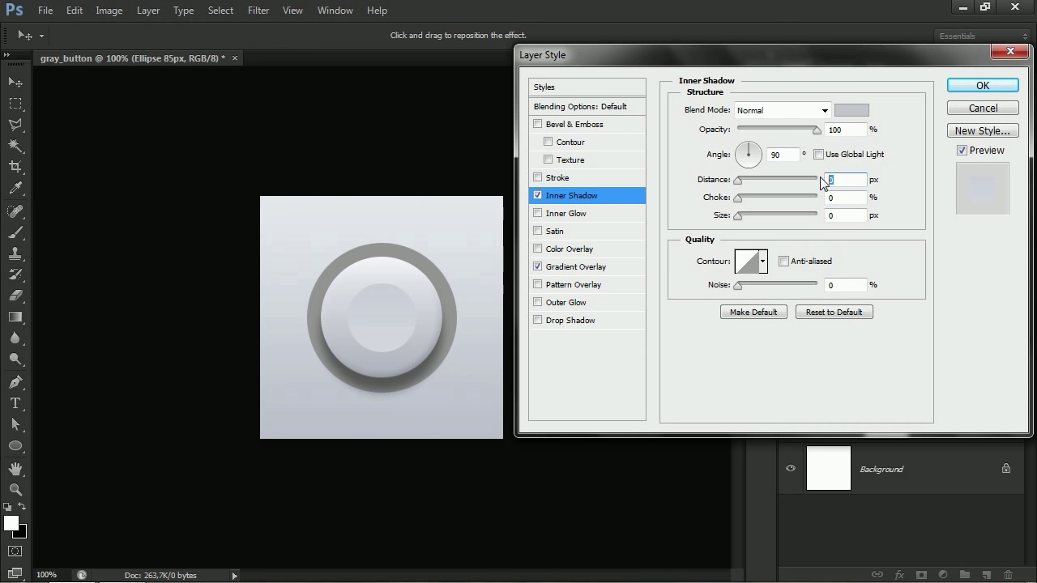
text(7)
double_click(828, 216)
text(6)
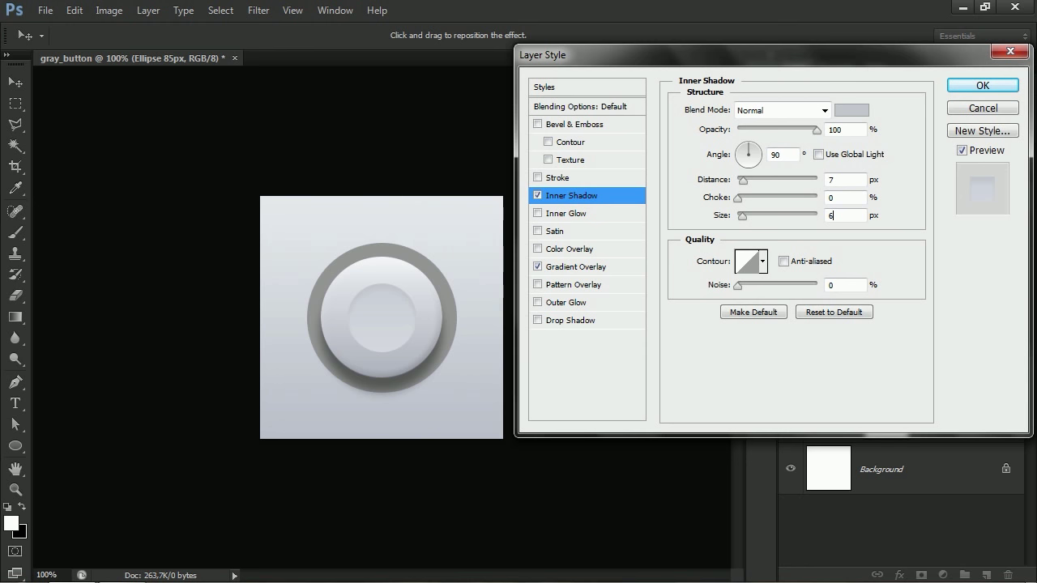
Step: Add a Drop Shadow effect to the Ellipse 85px layer in Normal blend mode with colour #dde0e7
click(585, 323)
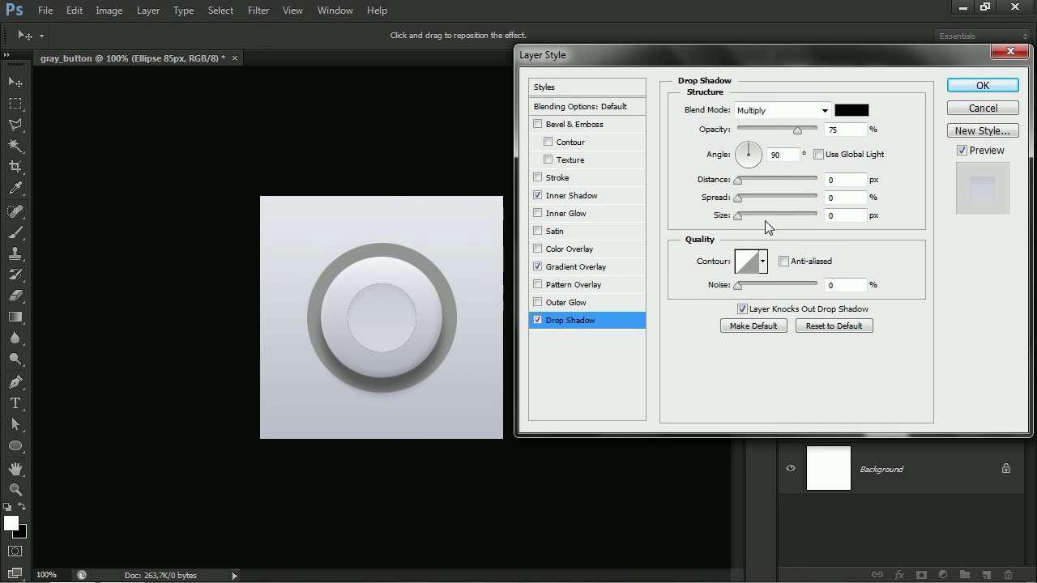
click(824, 111)
click(814, 105)
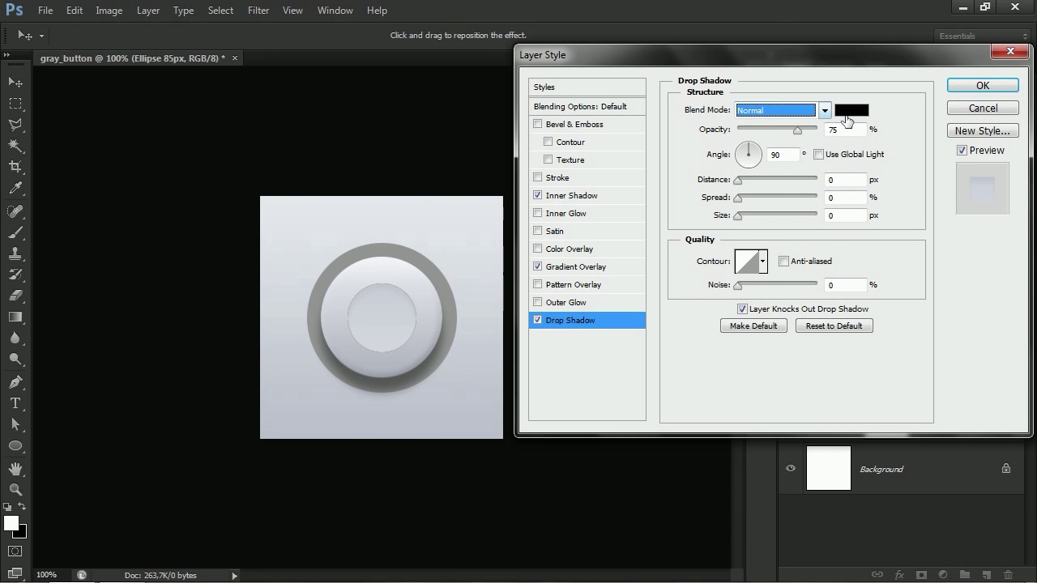
click(851, 110)
click(838, 282)
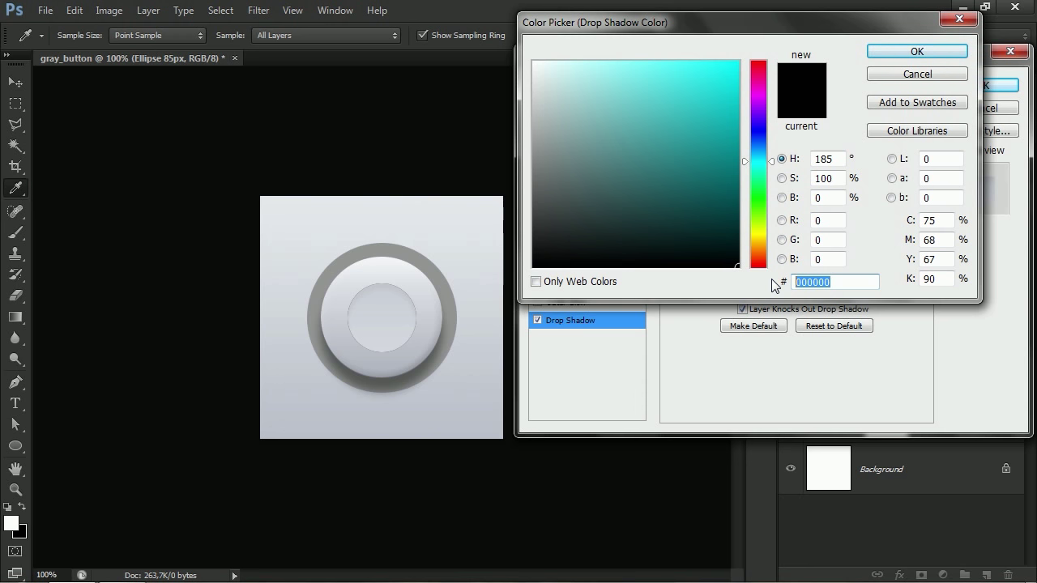
text(dd)
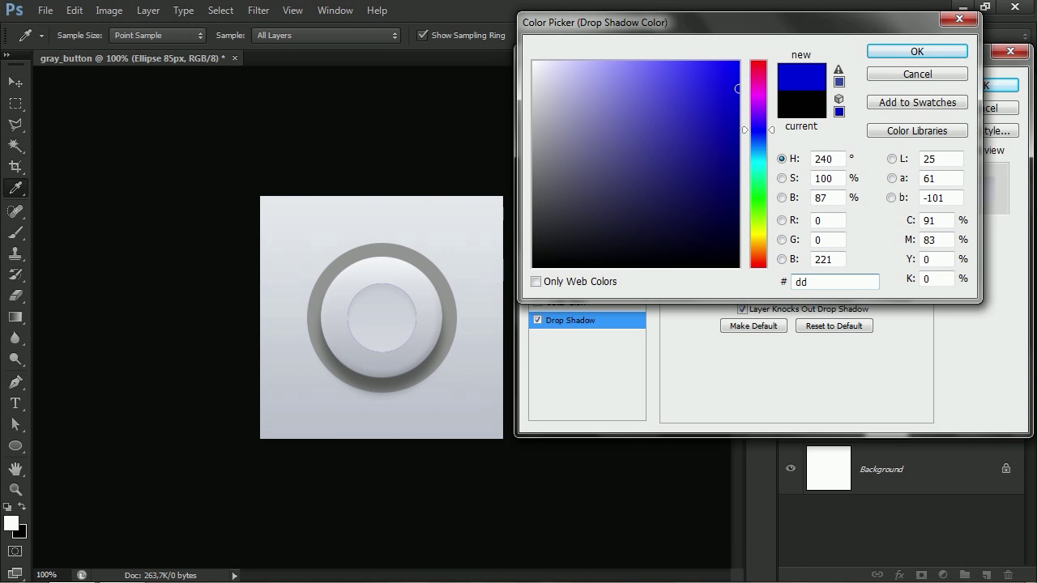
text(e0e7)
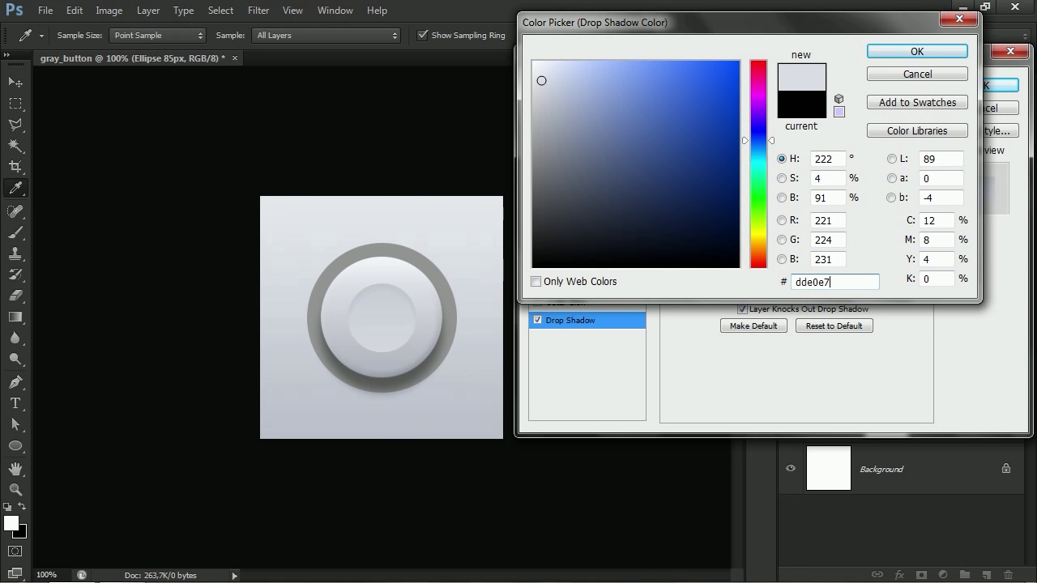
click(919, 51)
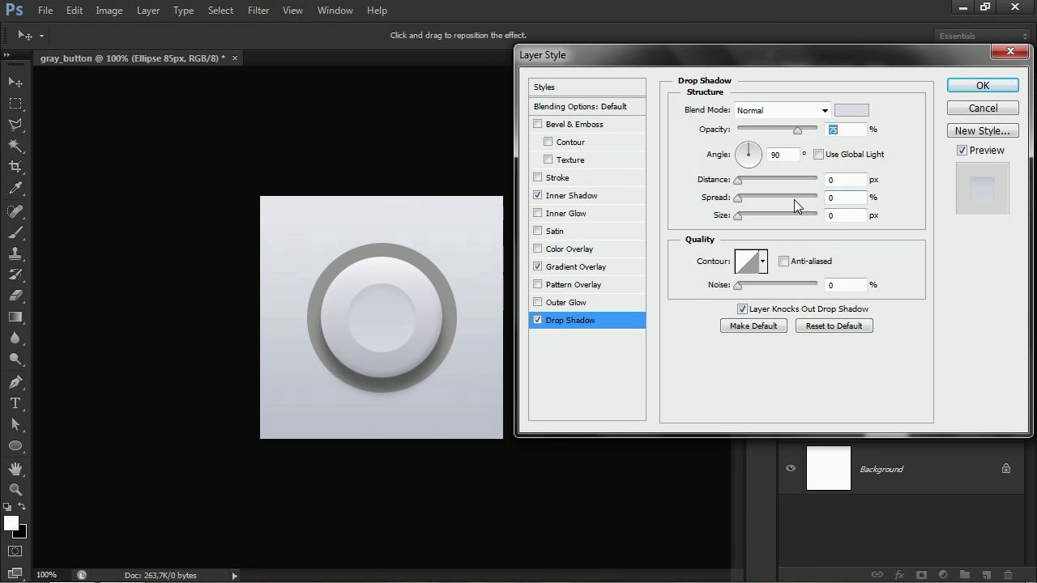
Step: Set the drop shadow's spread to 100% and size to 1 px, and apply the Ellipse 85px layer style
drag(739, 197, 819, 201)
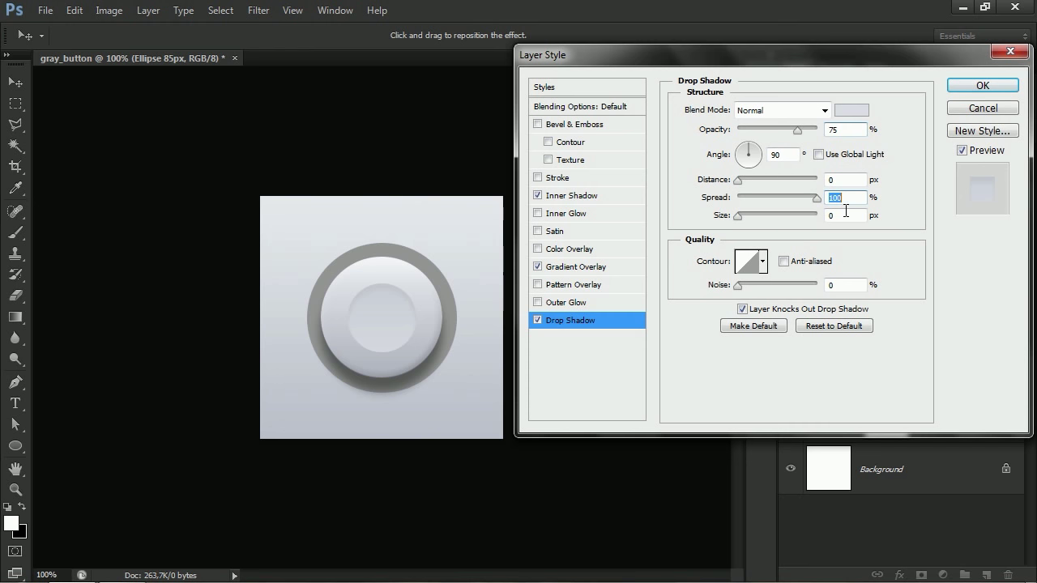
click(828, 215)
text(1)
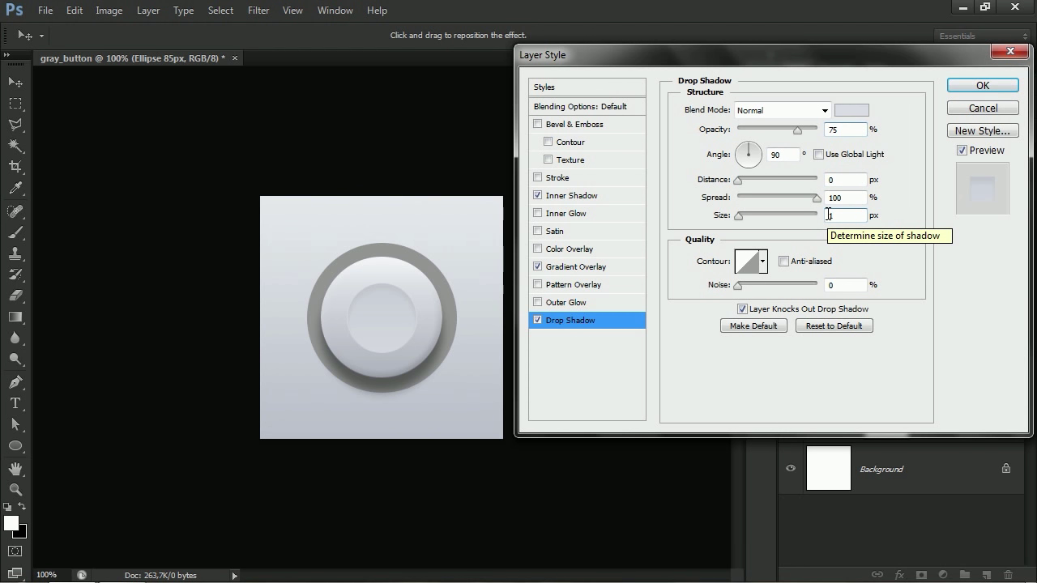
click(982, 86)
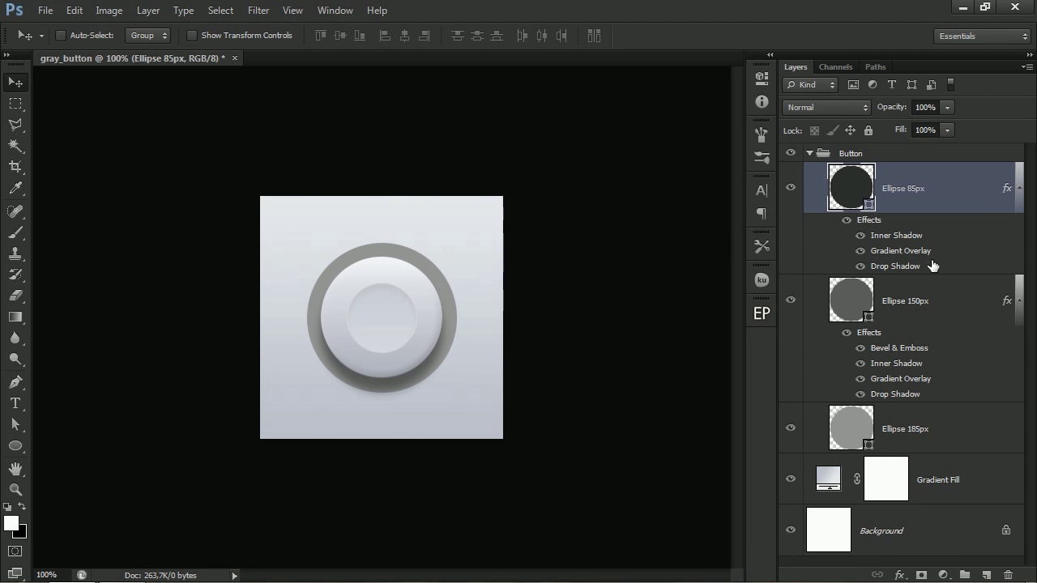
Step: Add a Color Overlay effect to the Ellipse 185px layer with colour #d4d8e3
double_click(960, 429)
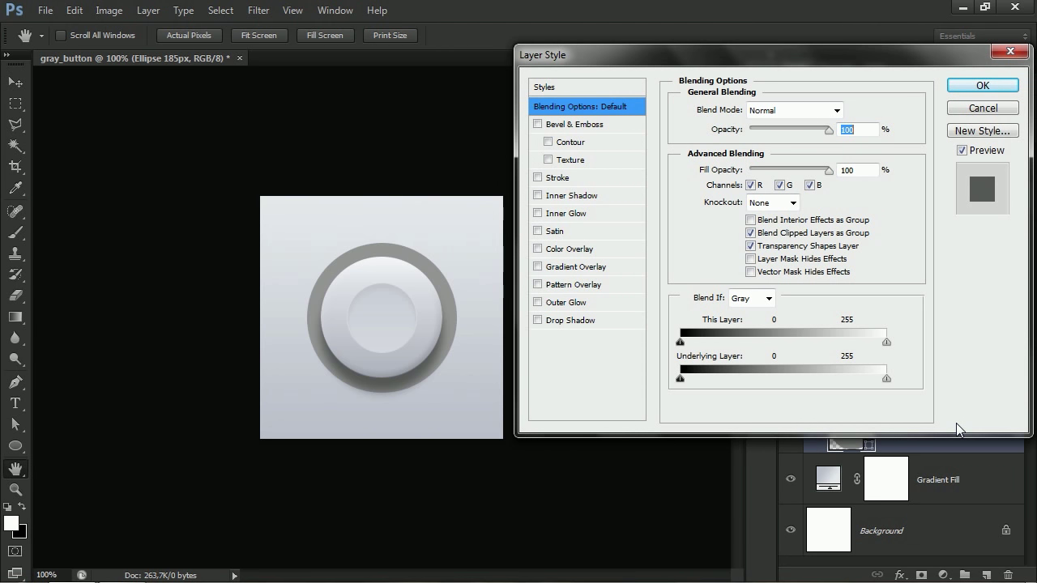
click(589, 250)
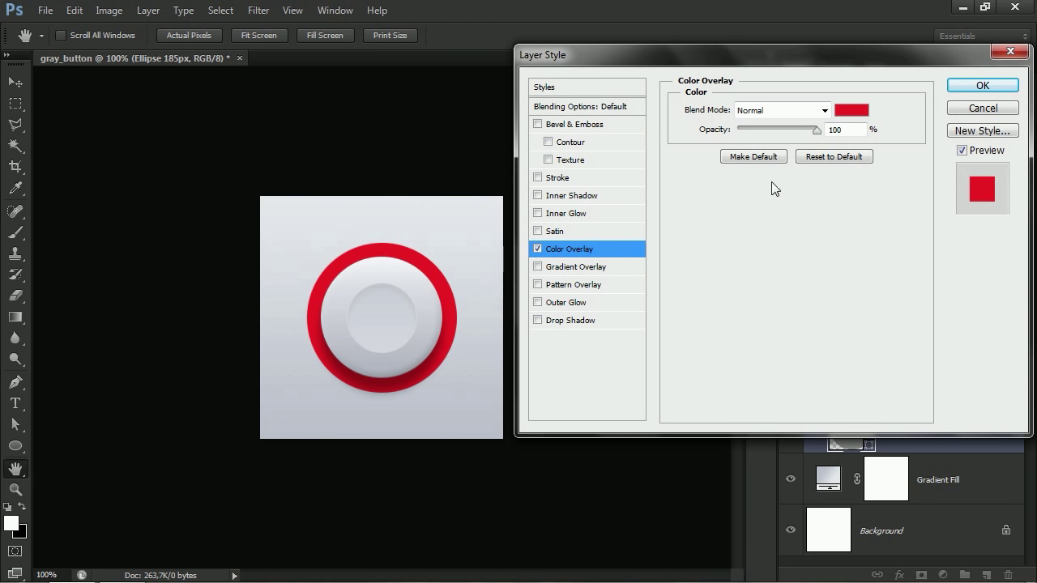
click(850, 113)
click(843, 280)
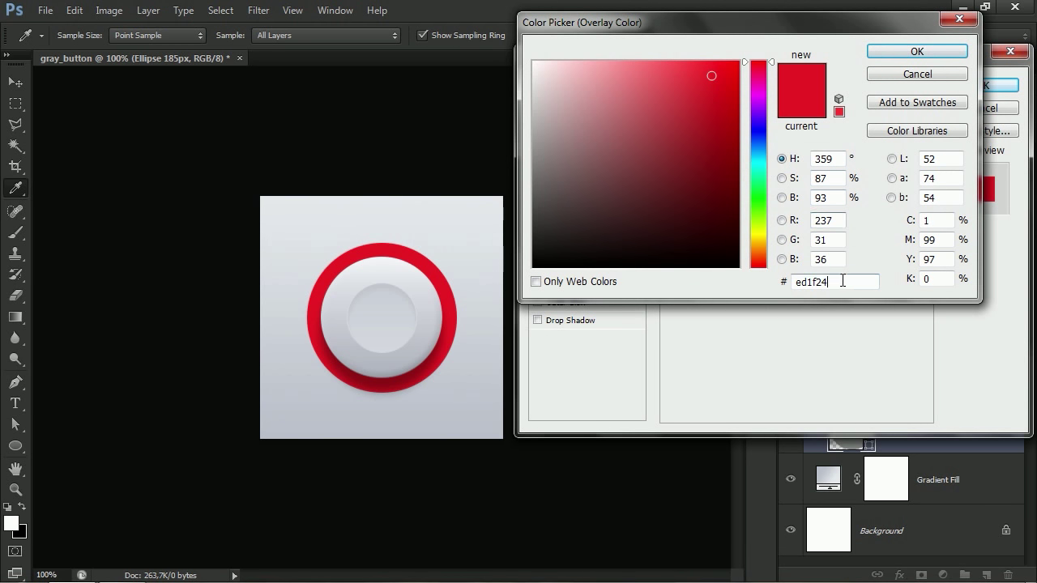
drag(843, 280, 774, 269)
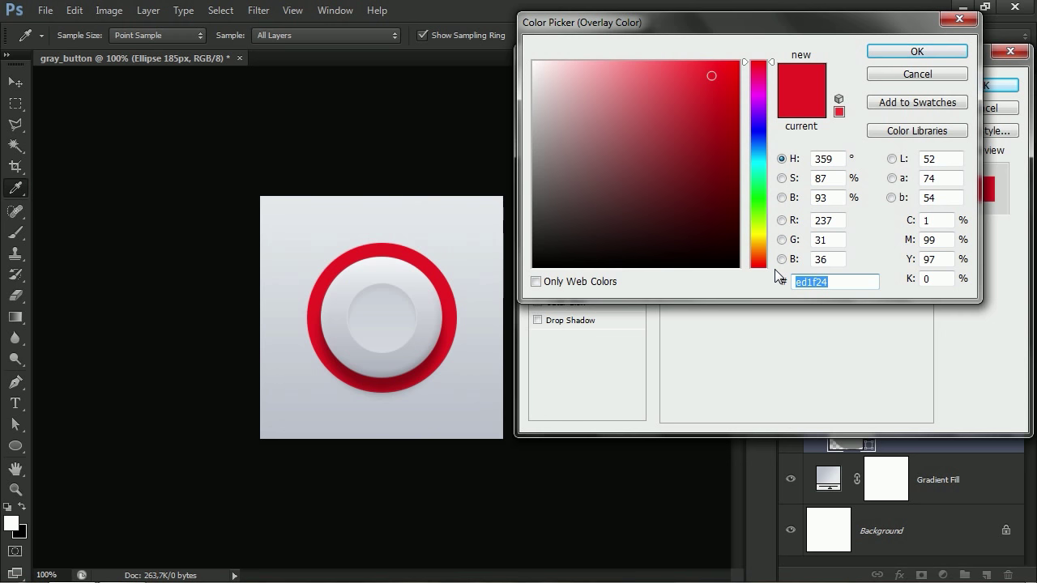
text(d4)
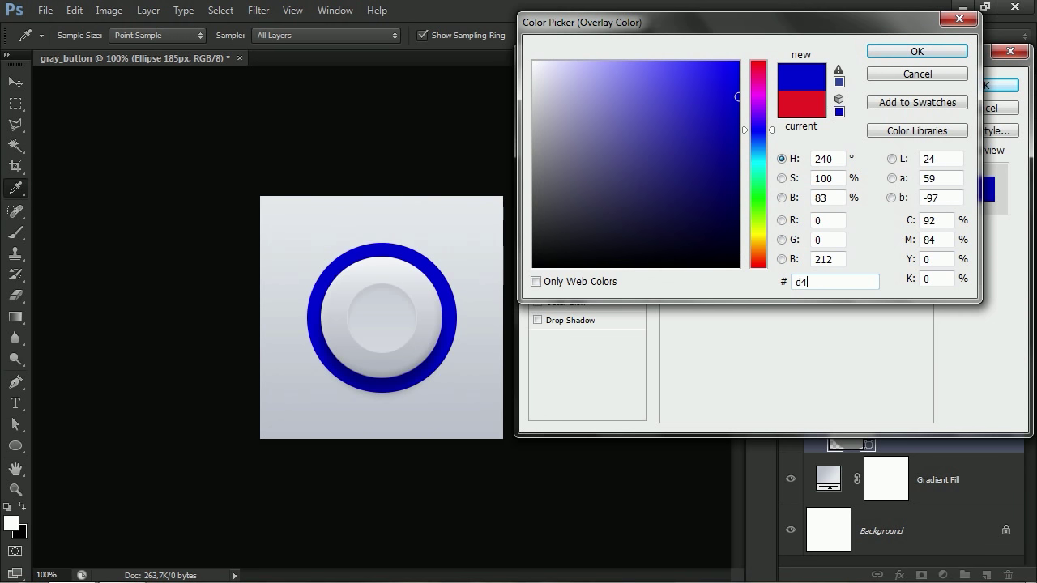
text(d)
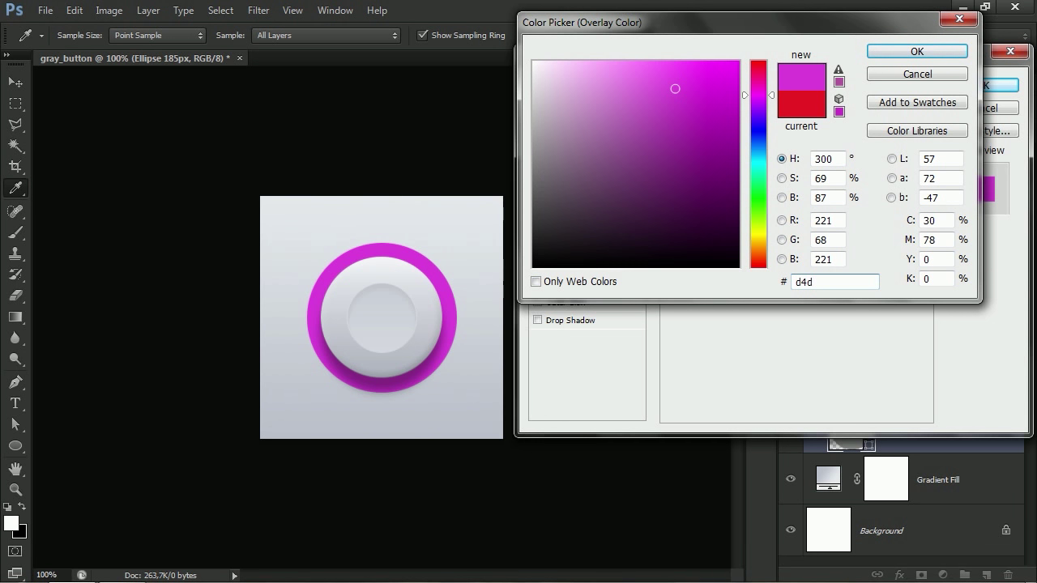
text(8e3)
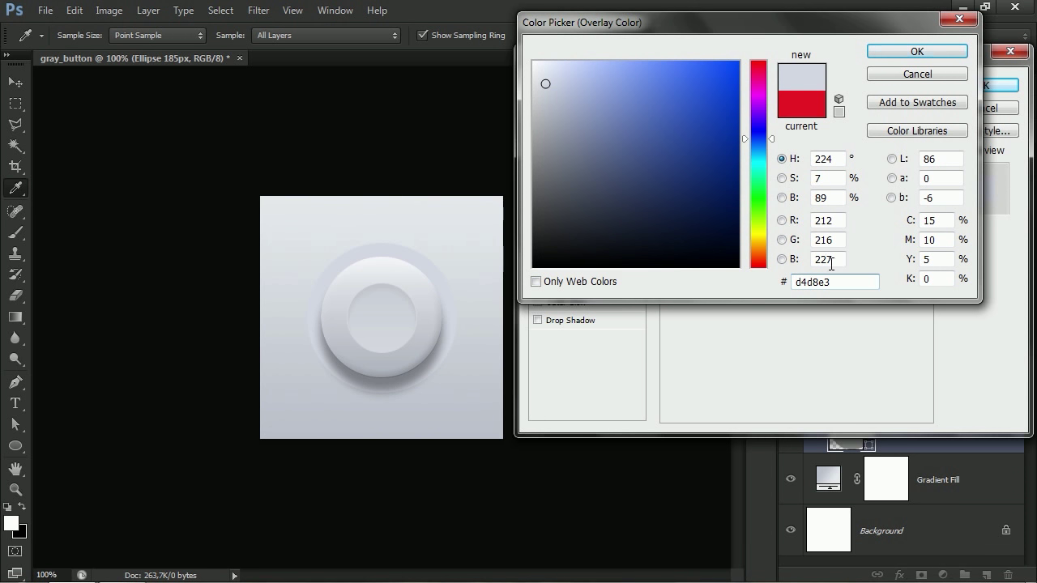
click(916, 52)
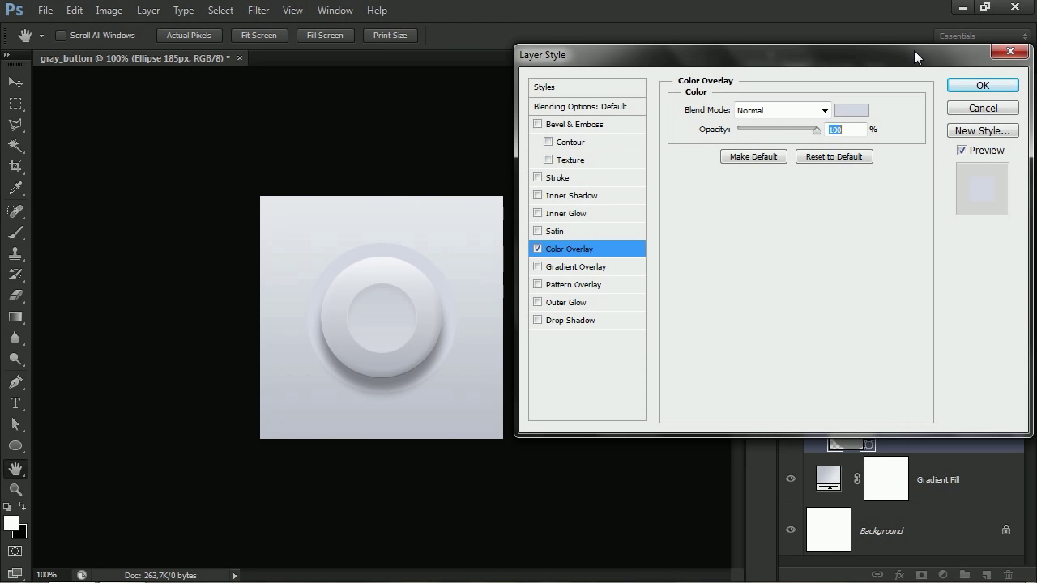
Step: Add a Drop Shadow effect to the Ellipse 185px layer in Normal blend mode with colour #e4f0ff
click(598, 318)
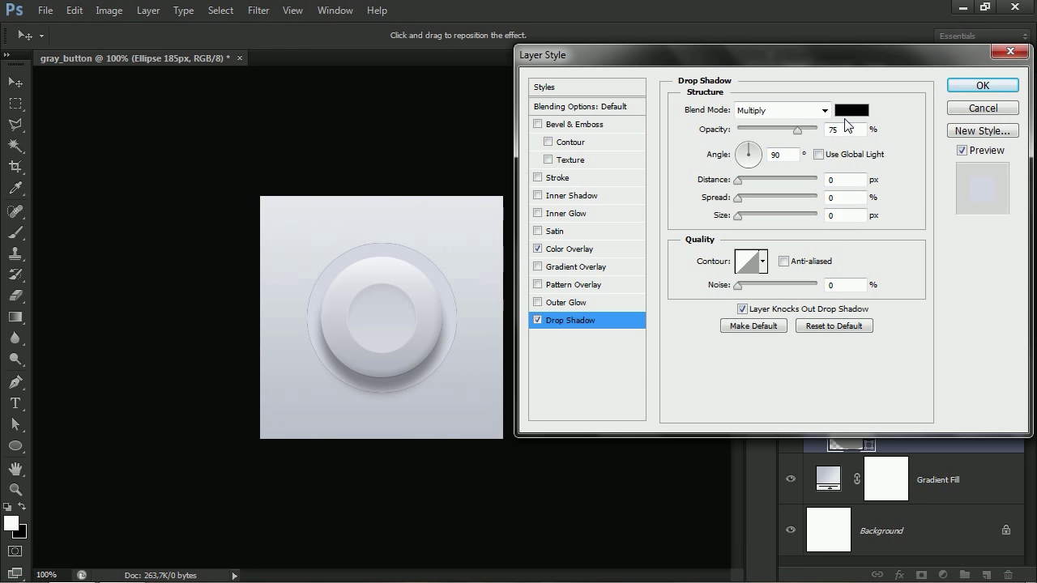
click(825, 111)
scroll(810, 162, up, 2)
click(802, 129)
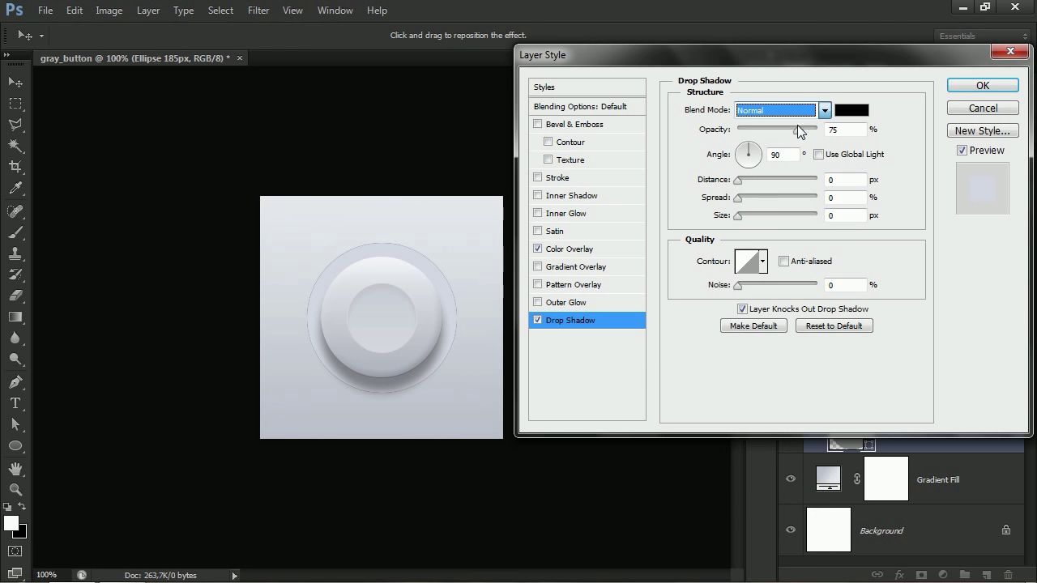
click(850, 110)
click(802, 282)
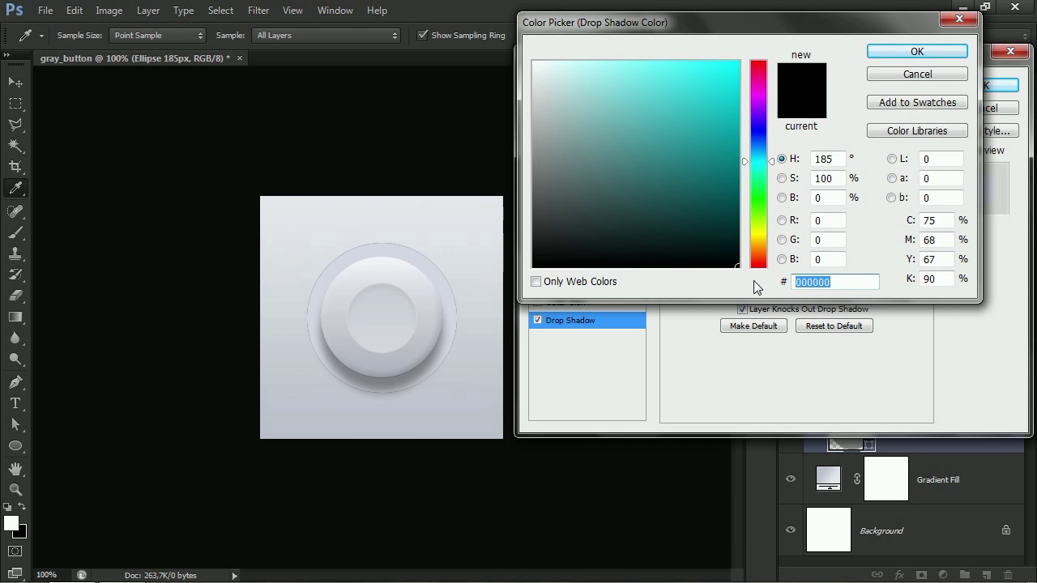
text(e4f)
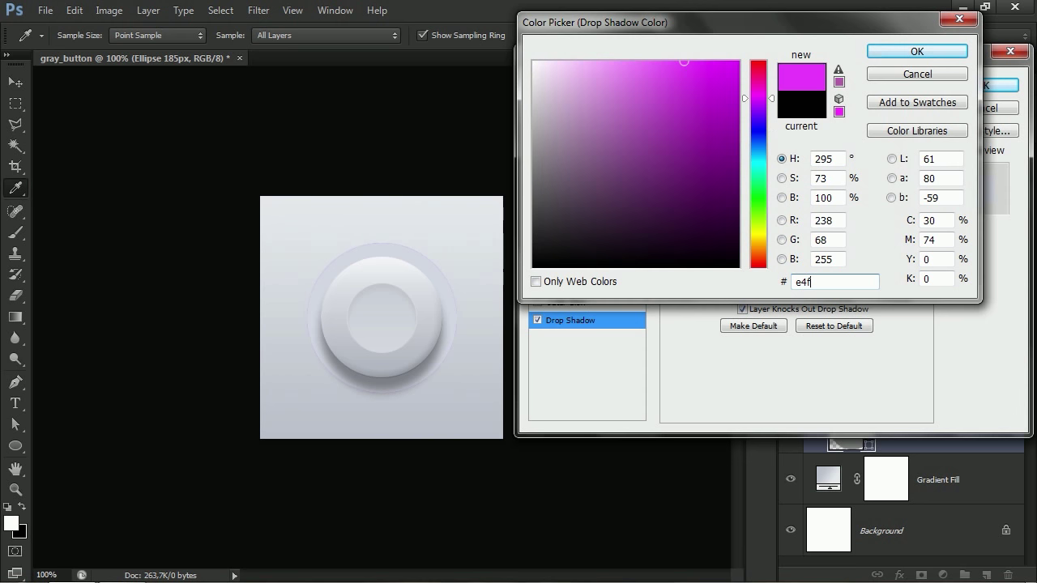
text(0ff)
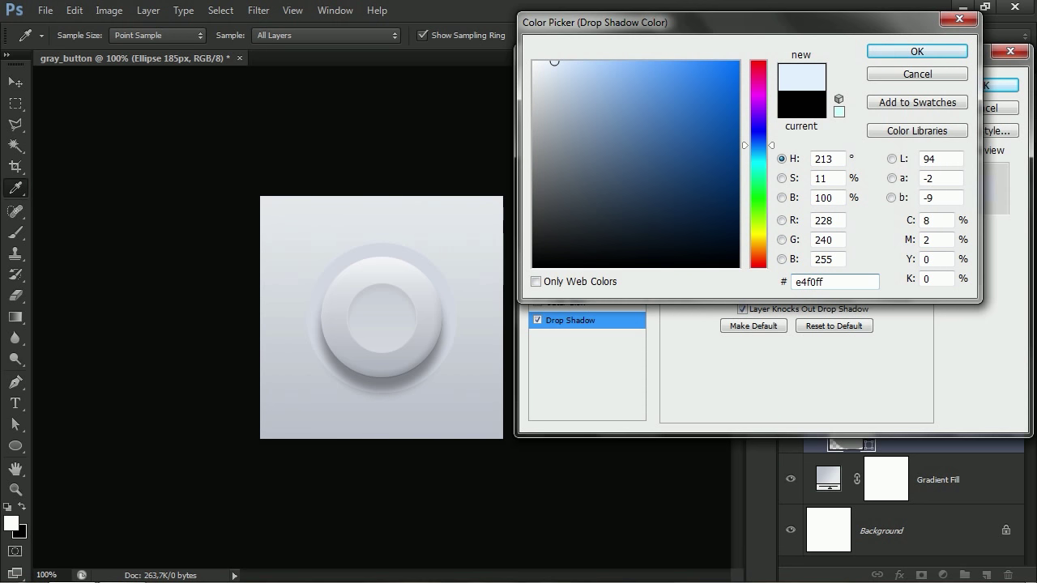
click(918, 51)
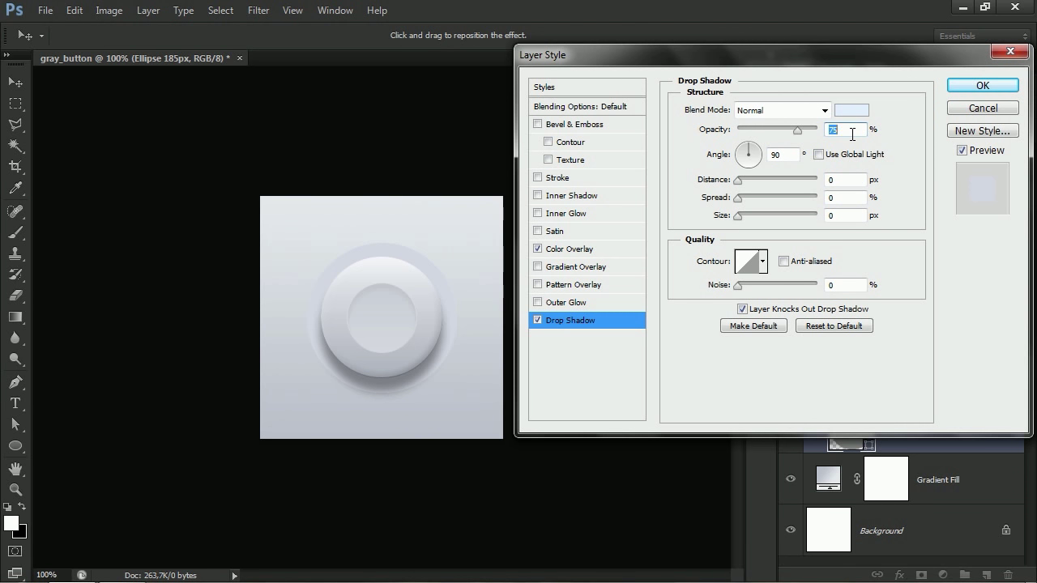
Step: Set the drop shadow of the Ellipse 185px layer to 50% opacity, 1 px distance, 100% spread and 1 px size
text(50)
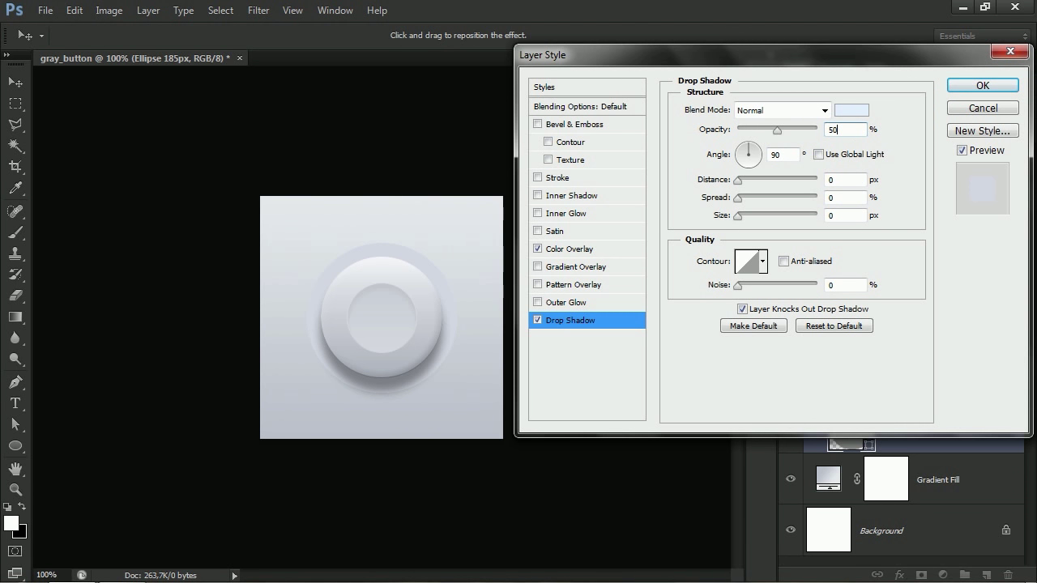
click(843, 180)
text(1)
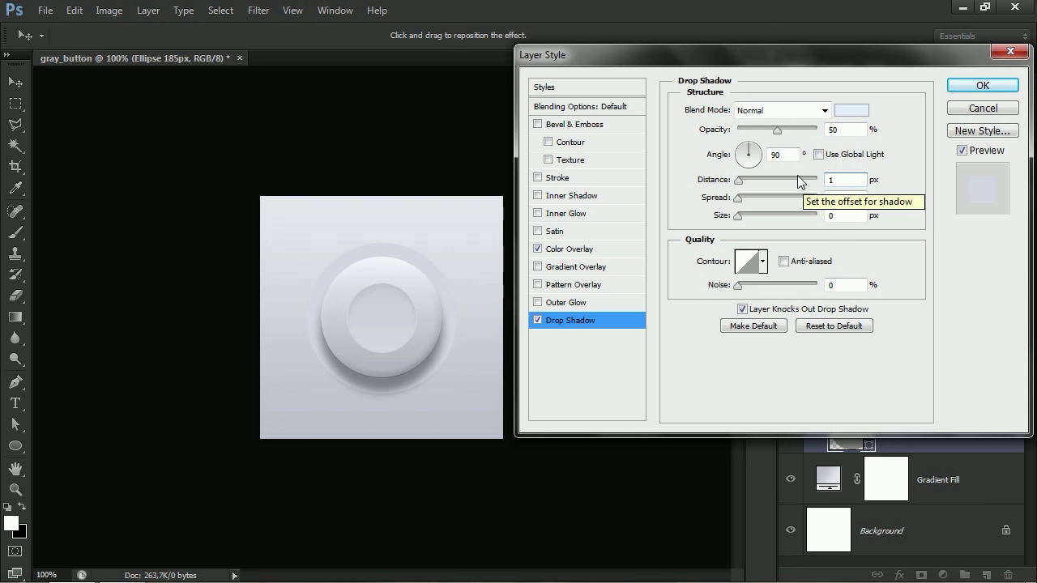
drag(733, 197, 809, 218)
click(851, 216)
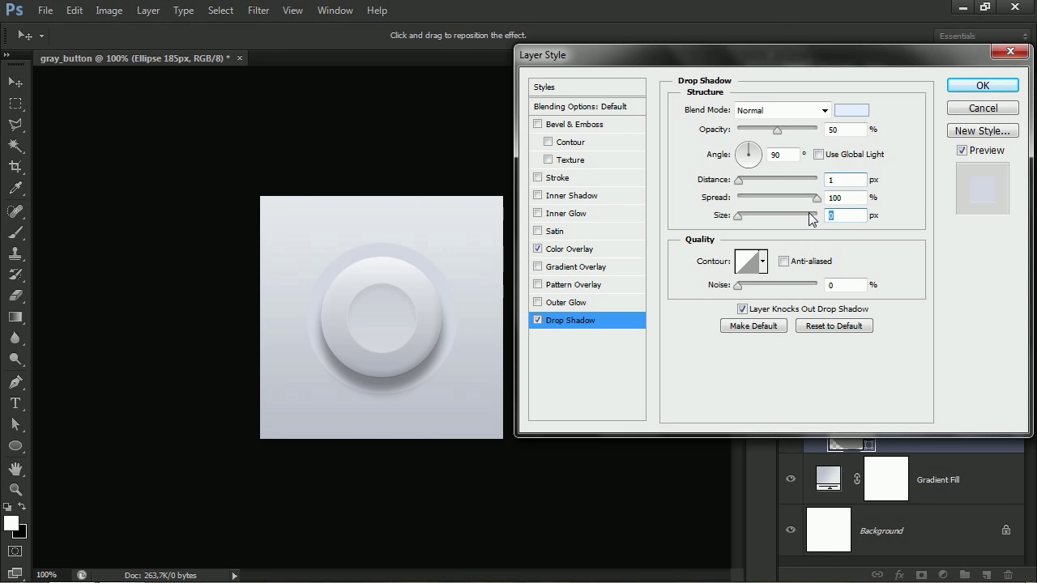
text(1)
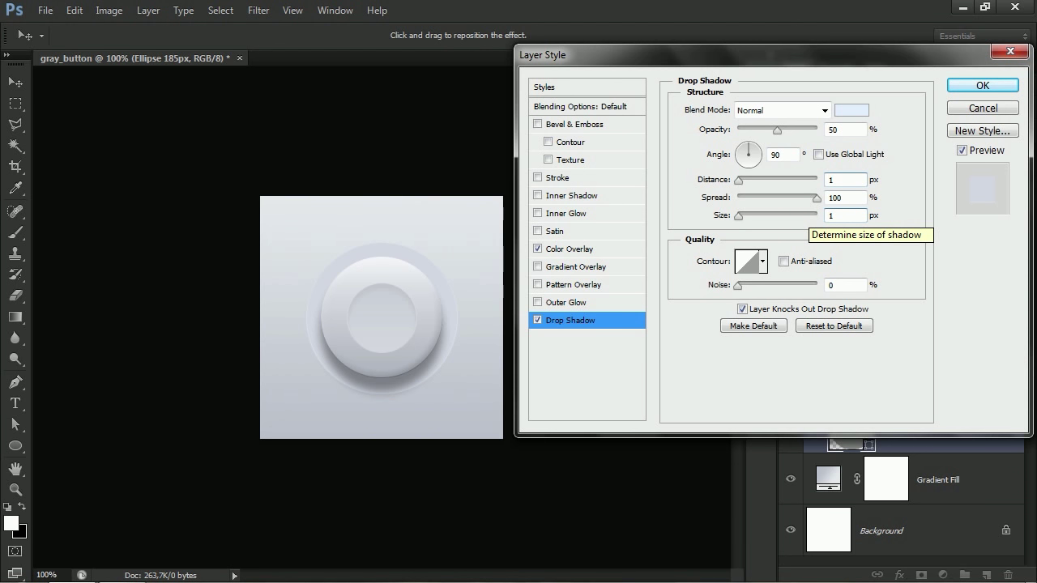
Step: Add an Inner Shadow effect to the Ellipse 185px layer with colour #b5b5b5
click(582, 196)
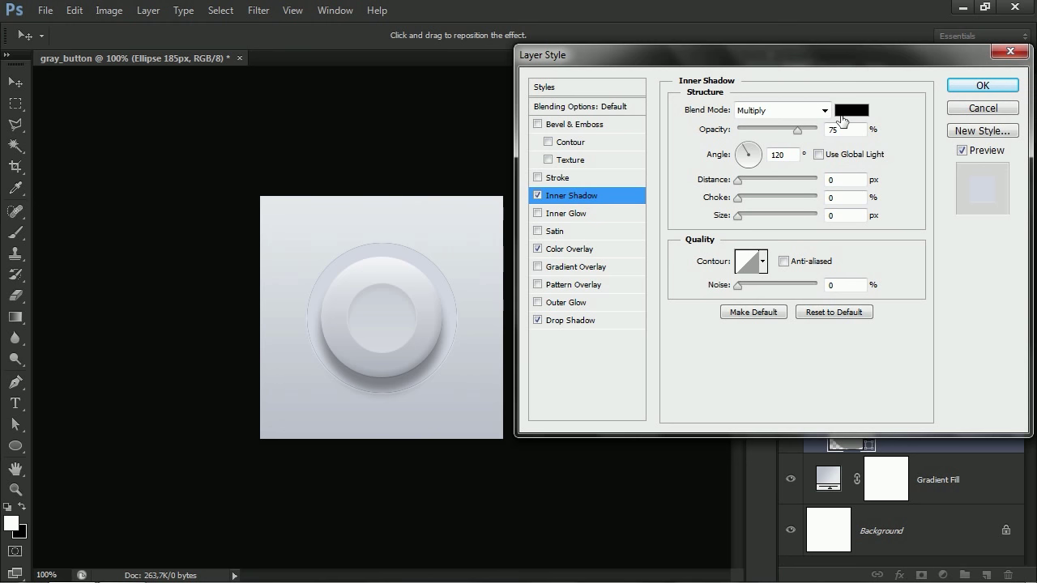
click(843, 114)
click(839, 279)
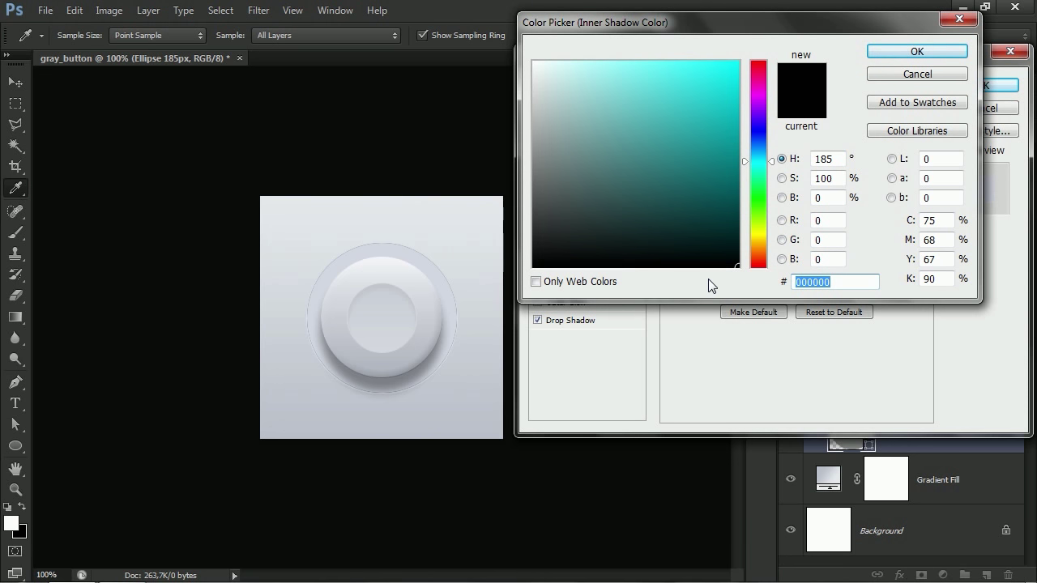
text(b5b5)
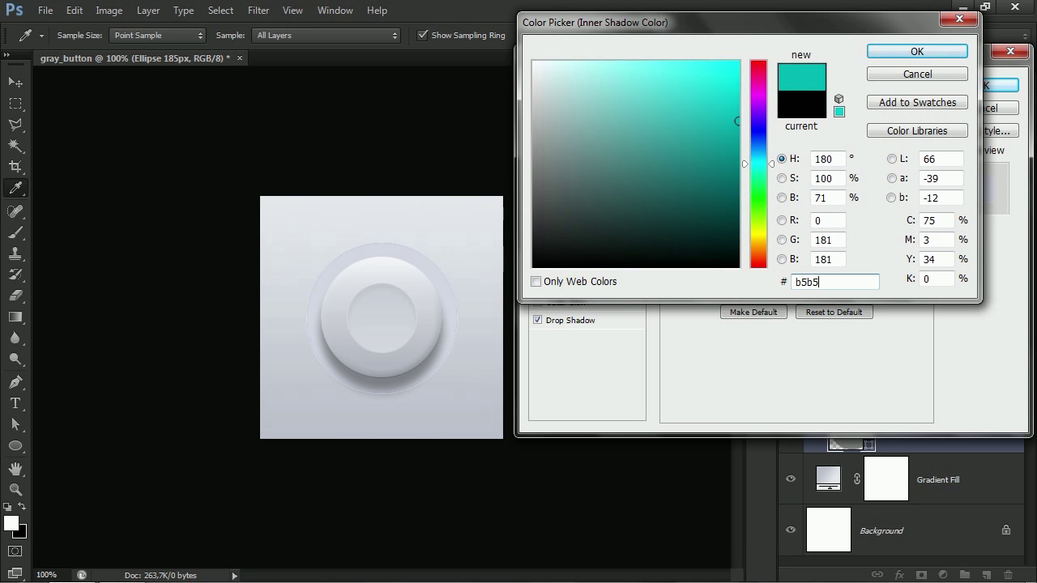
text(b5)
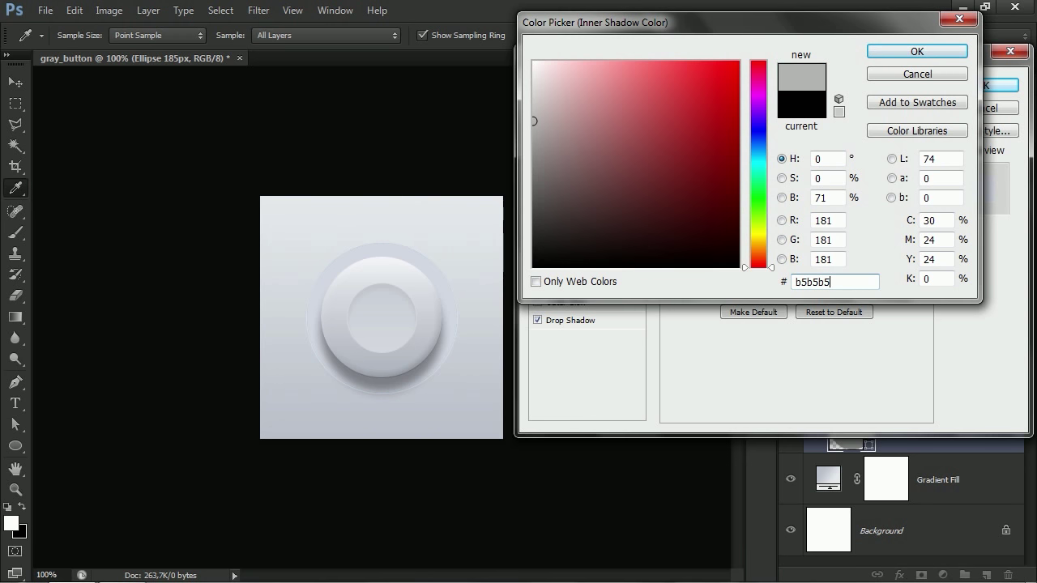
click(914, 50)
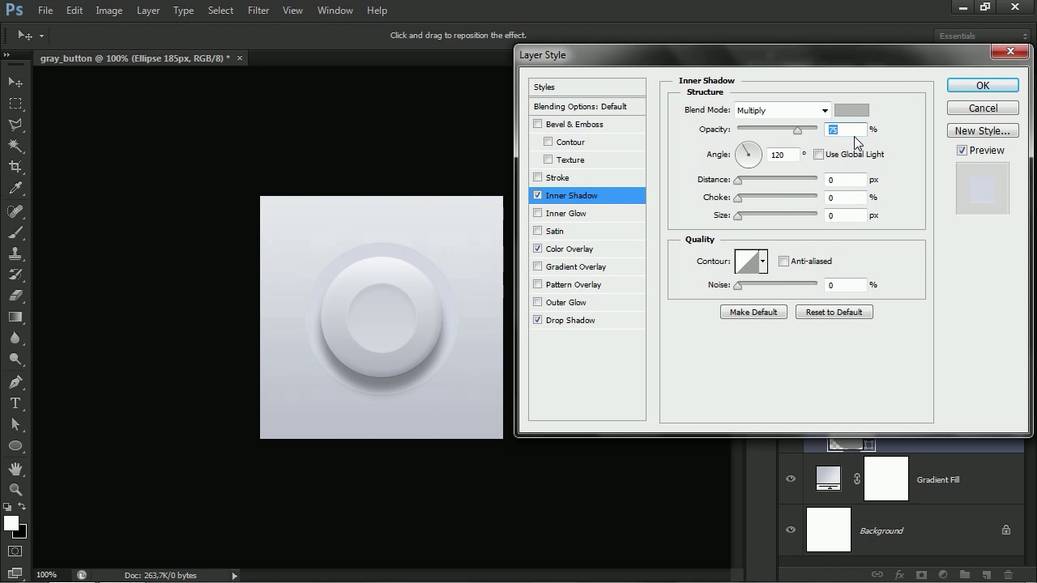
Step: Set the inner shadow to 100% opacity, 90° angle, 8% choke and 5 px size, and apply the Ellipse 185px layer style
text(100)
key(Tab)
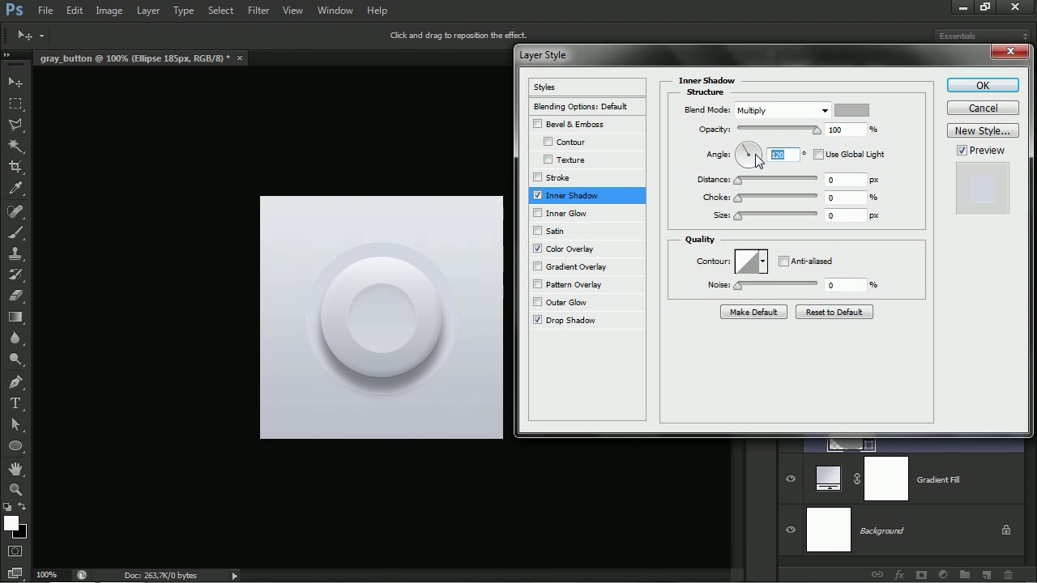
text(90)
key(Tab)
key(Tab)
text(8)
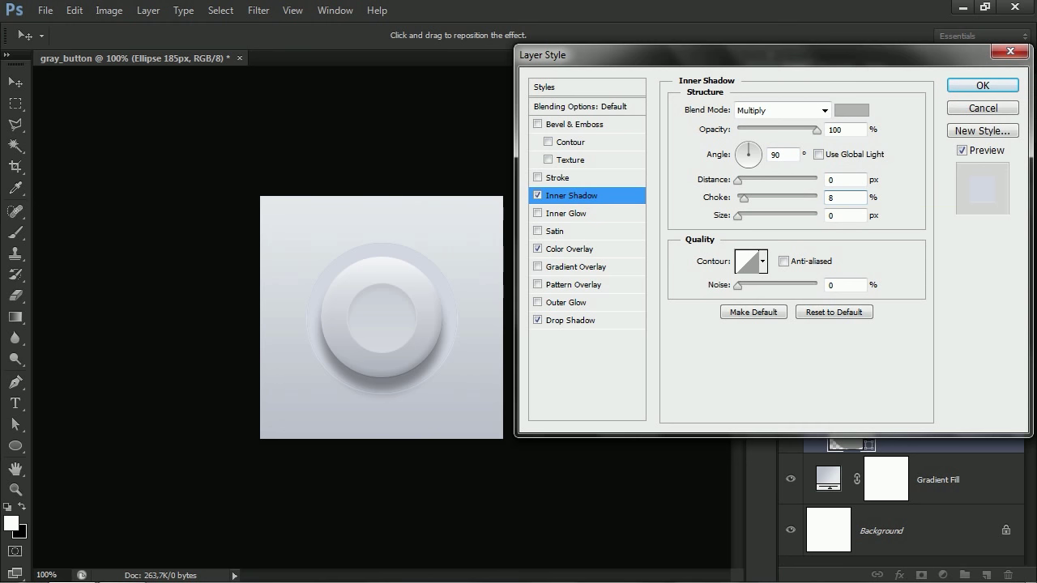
key(Tab)
text(5)
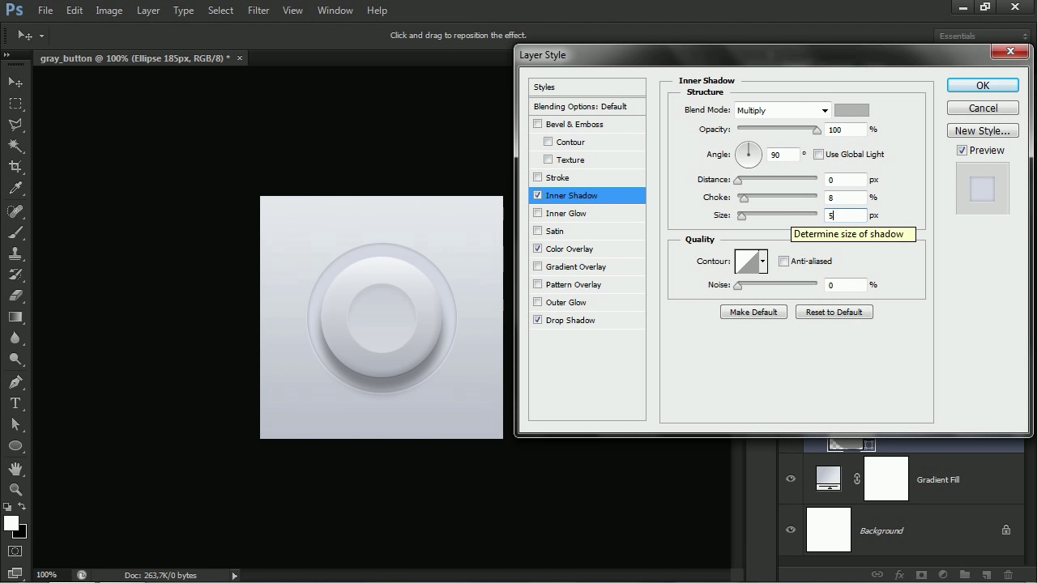
click(981, 85)
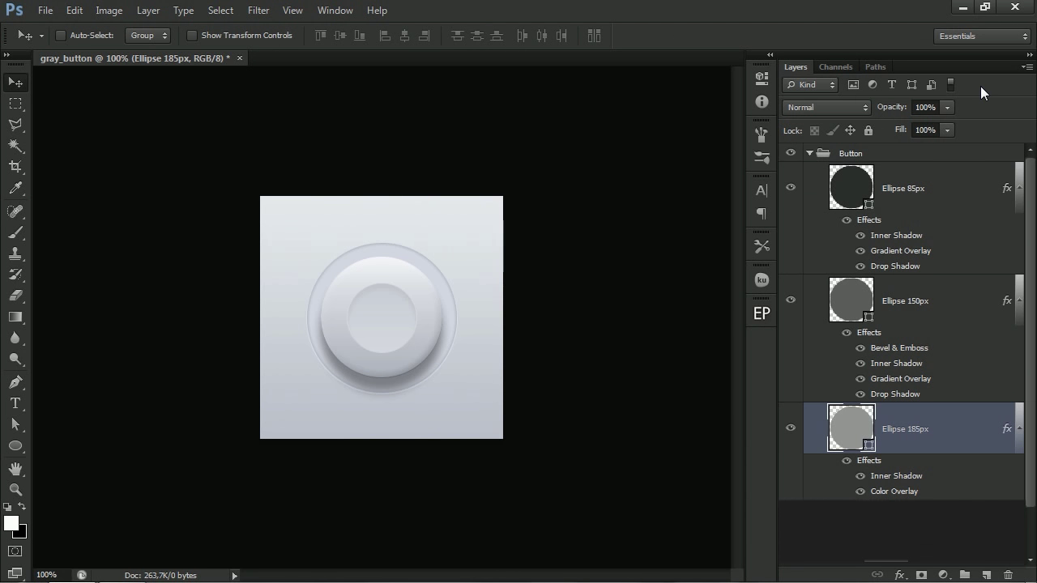
Step: Collapse all layer effect lists, duplicate the Ellipse 150px layer beneath the original, and clear the copy's layer style
alt+click(1019, 192)
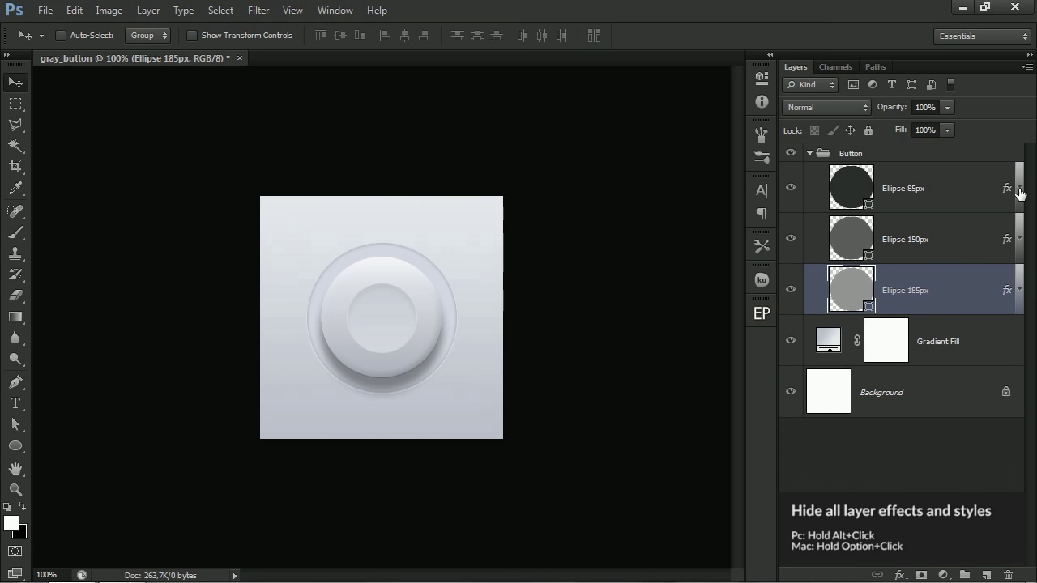
click(949, 242)
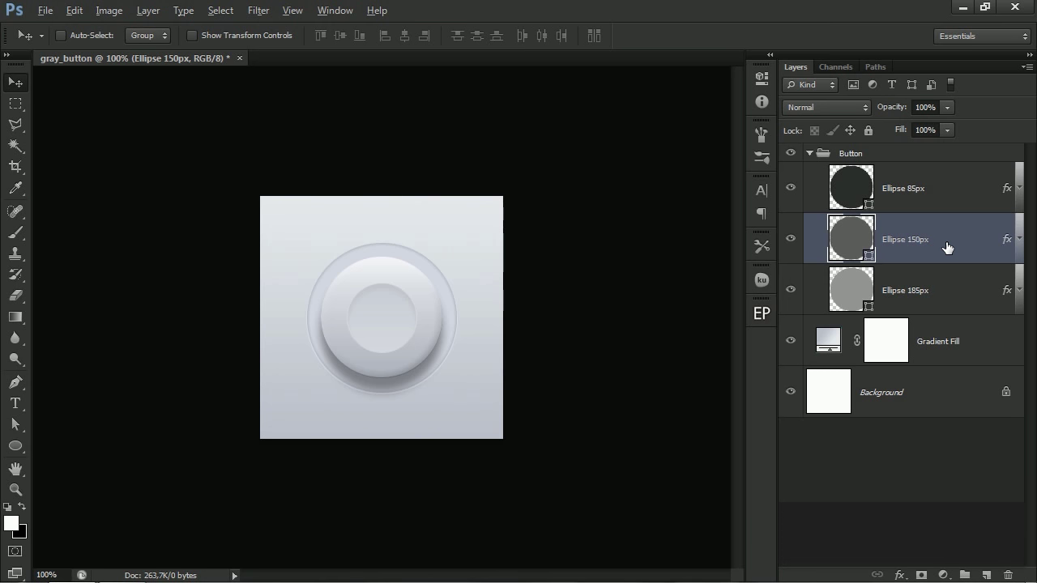
drag(947, 247, 943, 272)
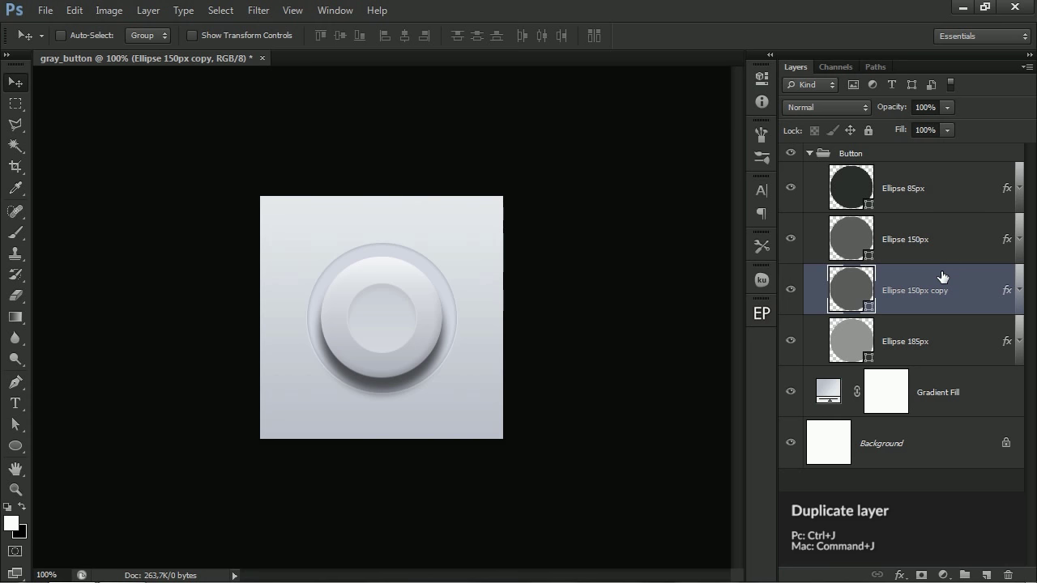
click(1017, 304)
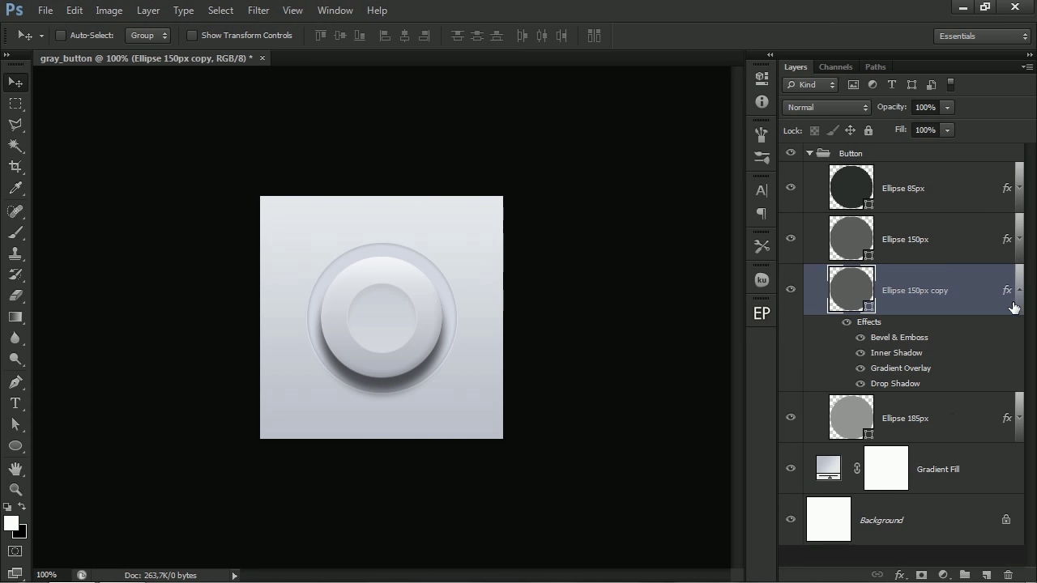
right_click(882, 321)
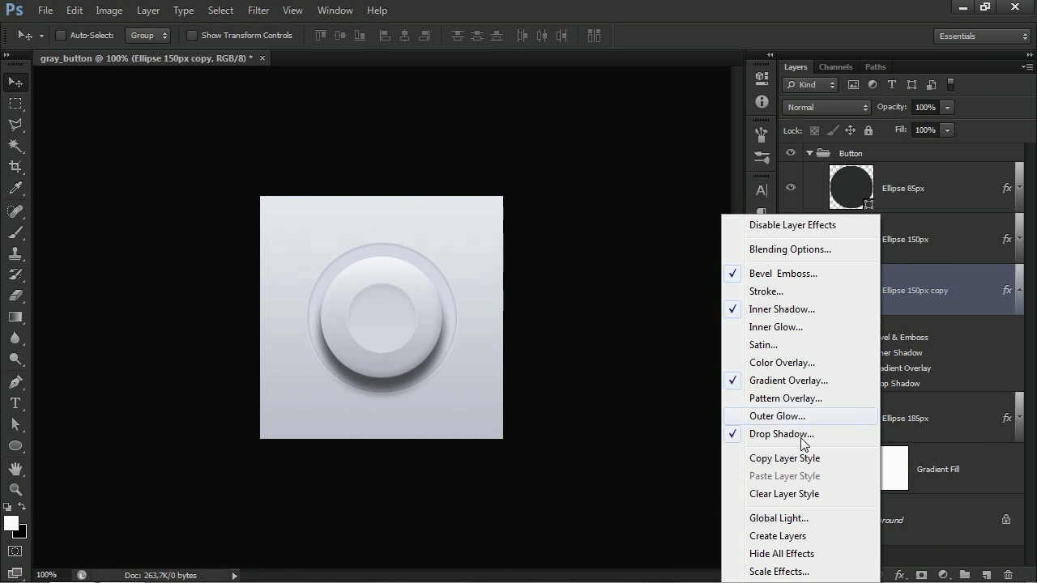
click(794, 494)
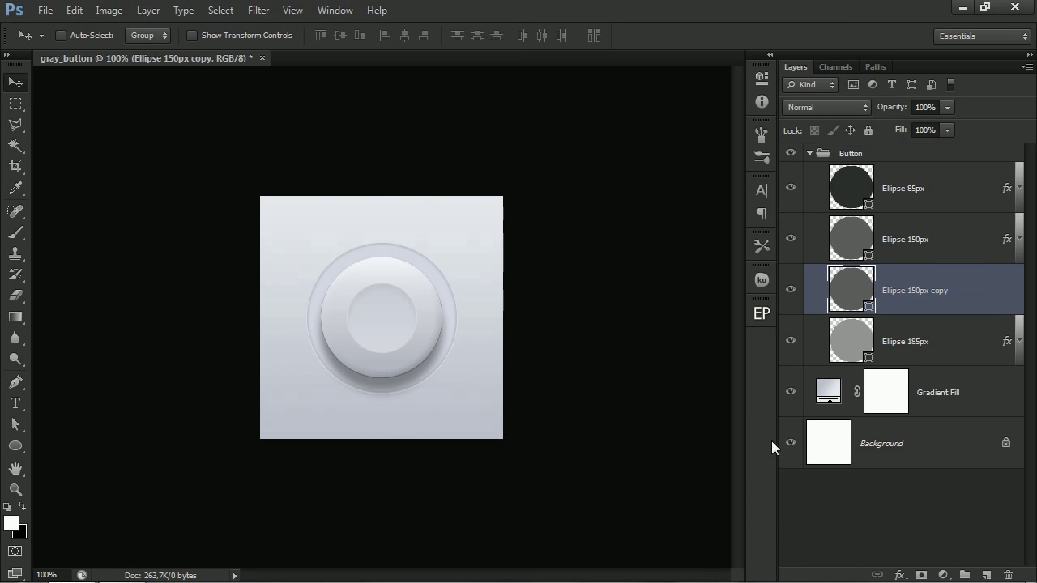
Step: Apply a Drop Shadow effect to the Ellipse 150px copy layer with 24% opacity, 2 px distance and 4 px size
scroll(379, 377, up, 5)
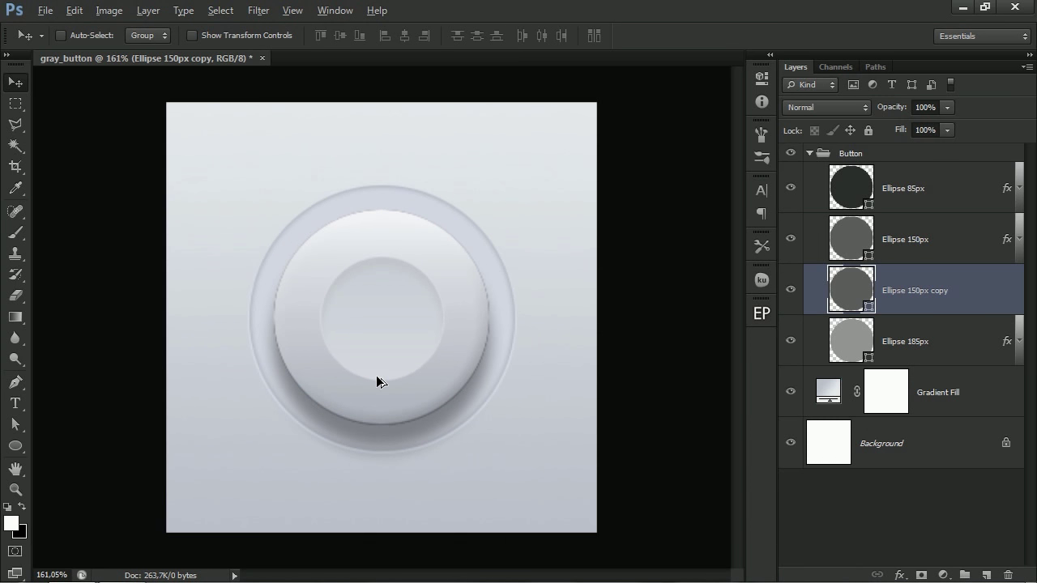
scroll(377, 377, up, 1)
double_click(979, 299)
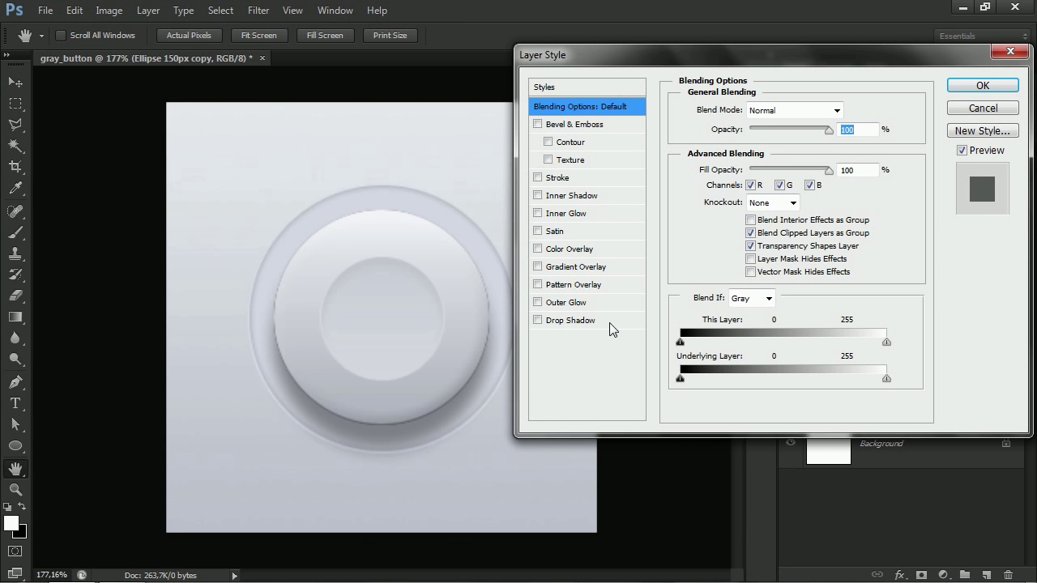
click(567, 322)
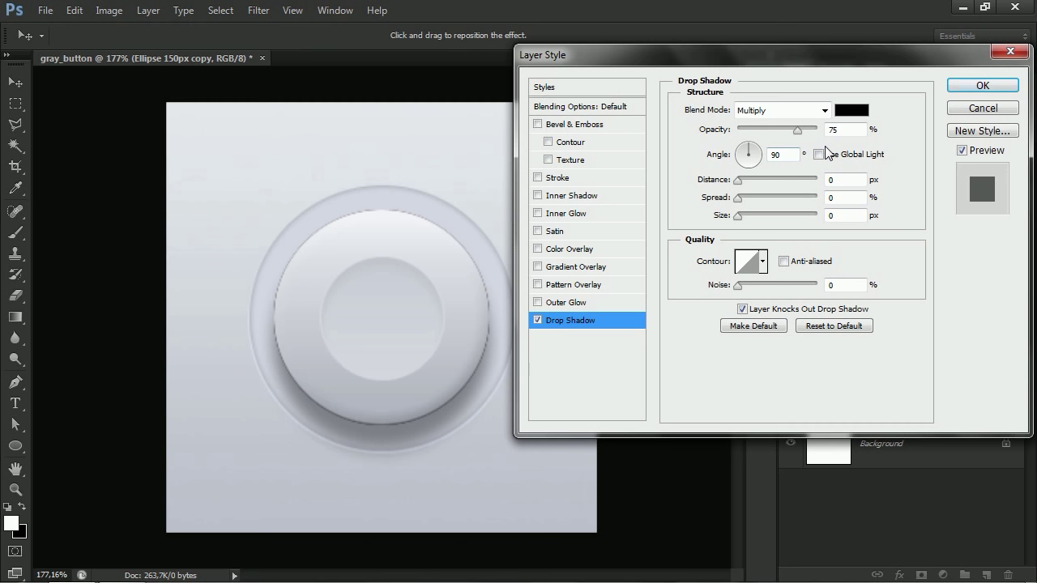
double_click(841, 130)
text(24)
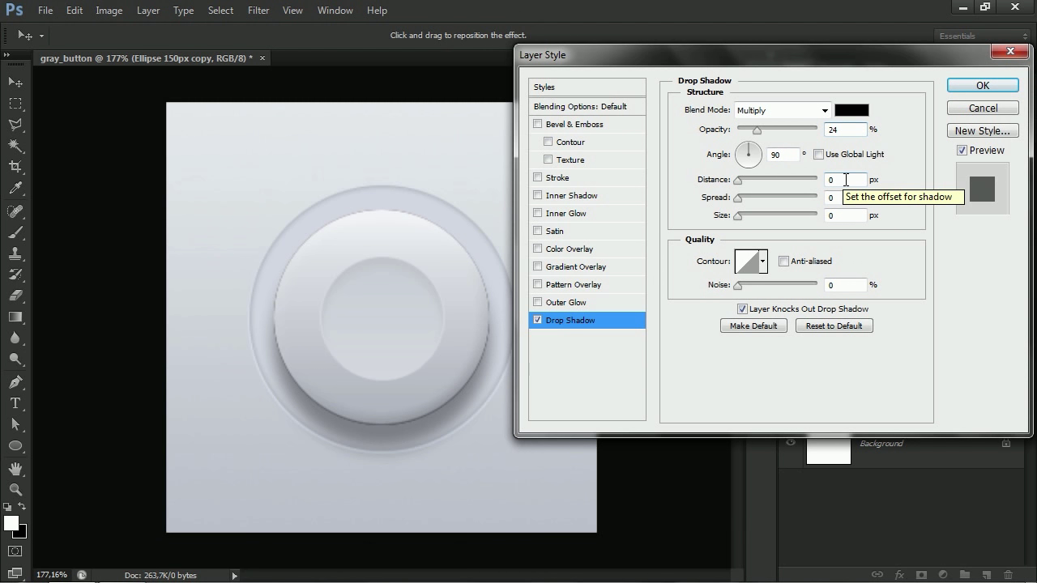
double_click(845, 180)
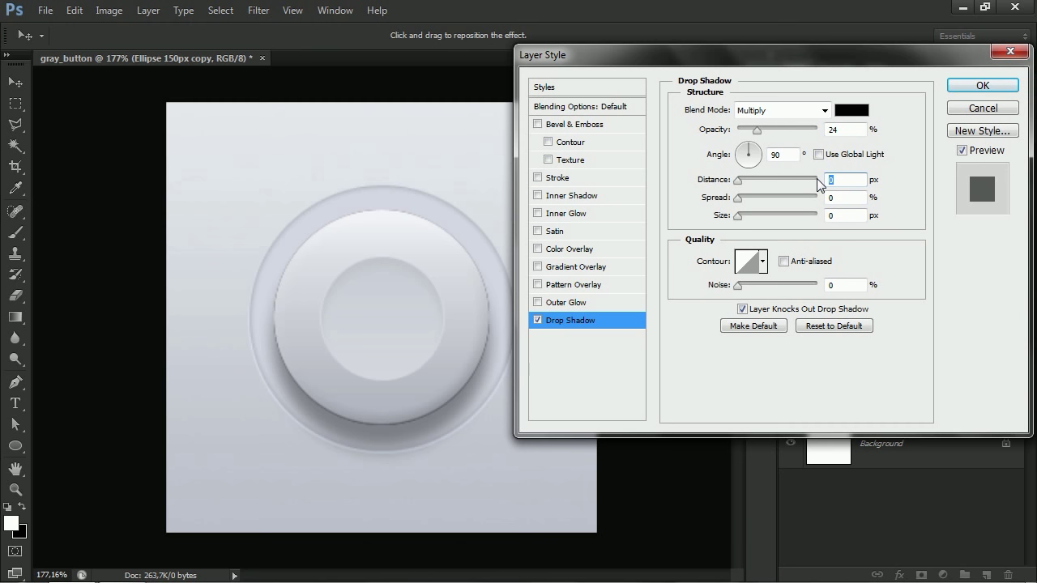
text(2)
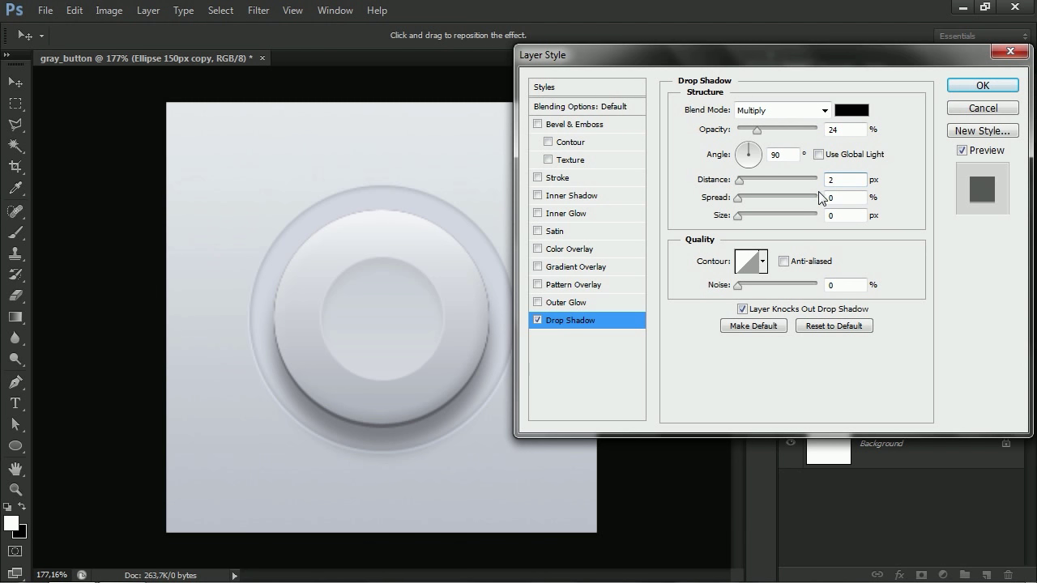
key(Tab)
key(Tab)
text(4)
click(980, 86)
Step: Reduce the fill of the Ellipse 150px copy layer to 0% and collapse its effects list
drag(907, 134, 799, 137)
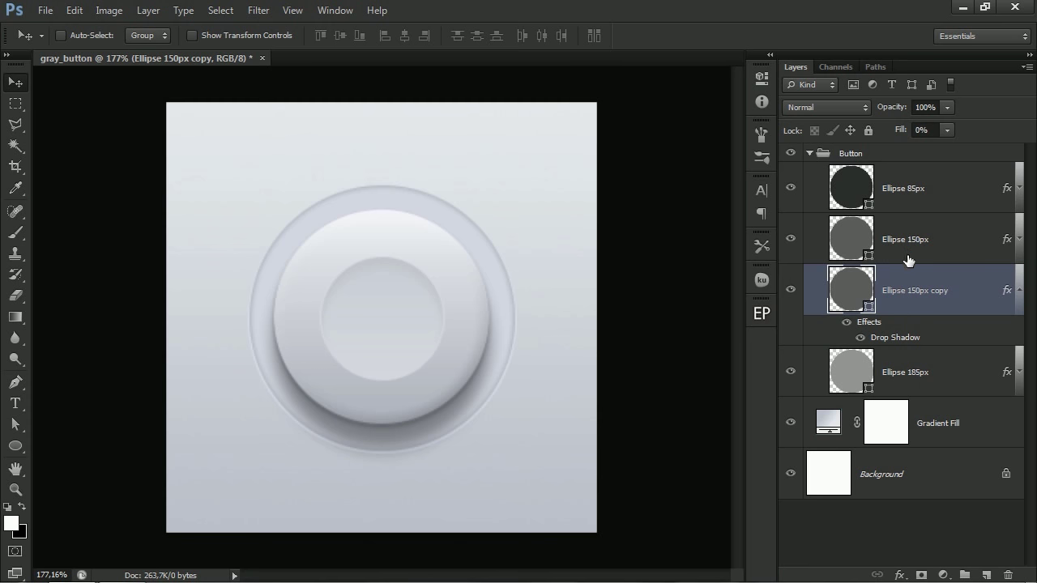
click(1019, 290)
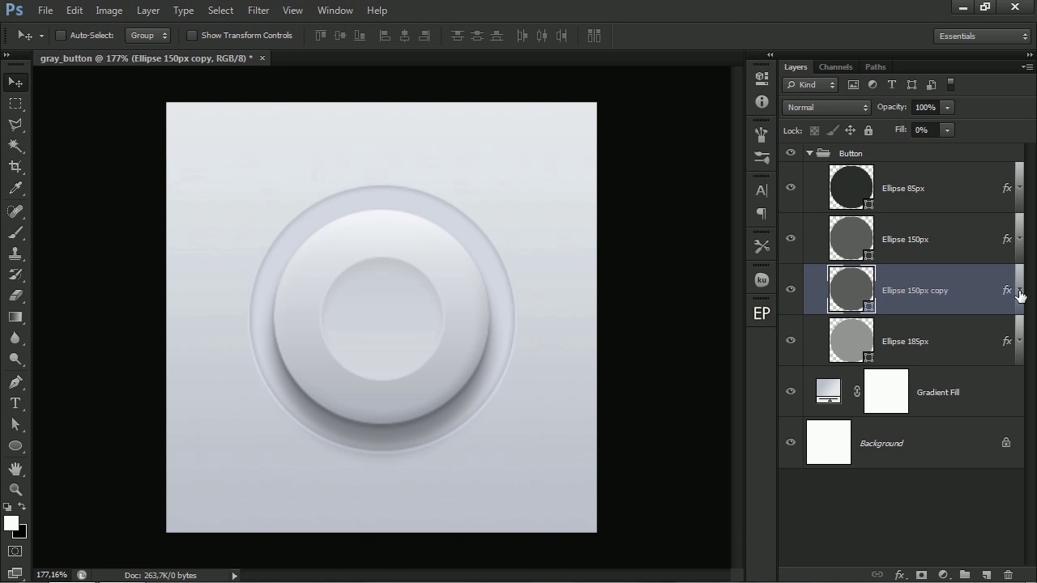
key(ctrl+1)
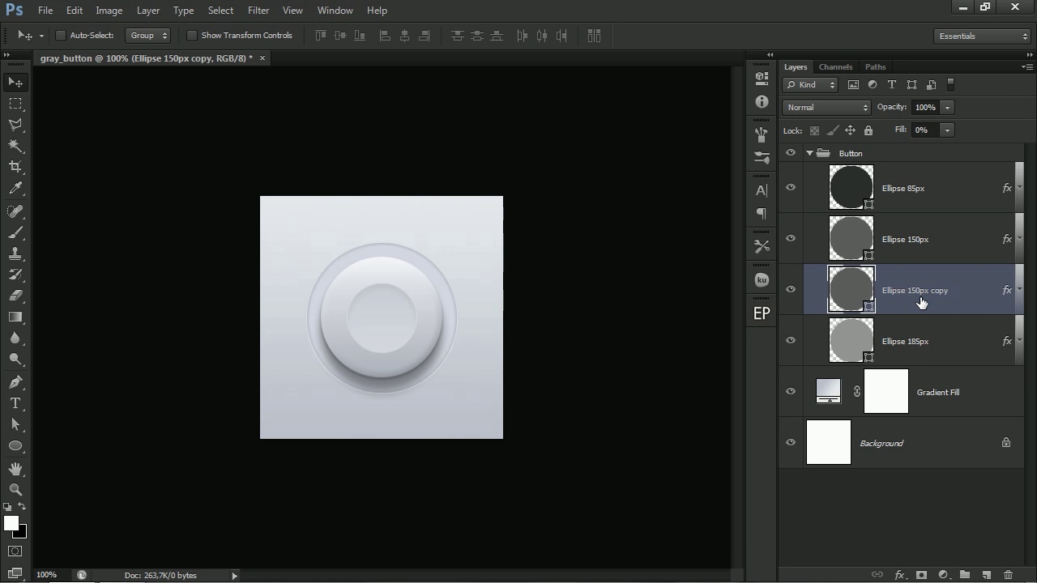
Step: Create an empty layer above Ellipse 185px and set Ellipse 185px to blend interior effects, not clipped layers, as a group
click(934, 358)
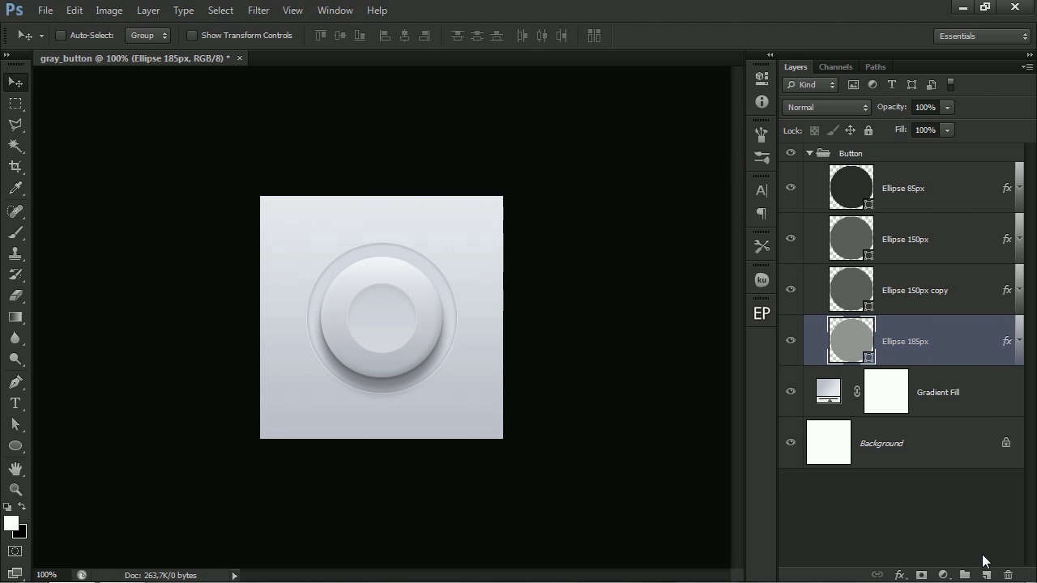
click(986, 575)
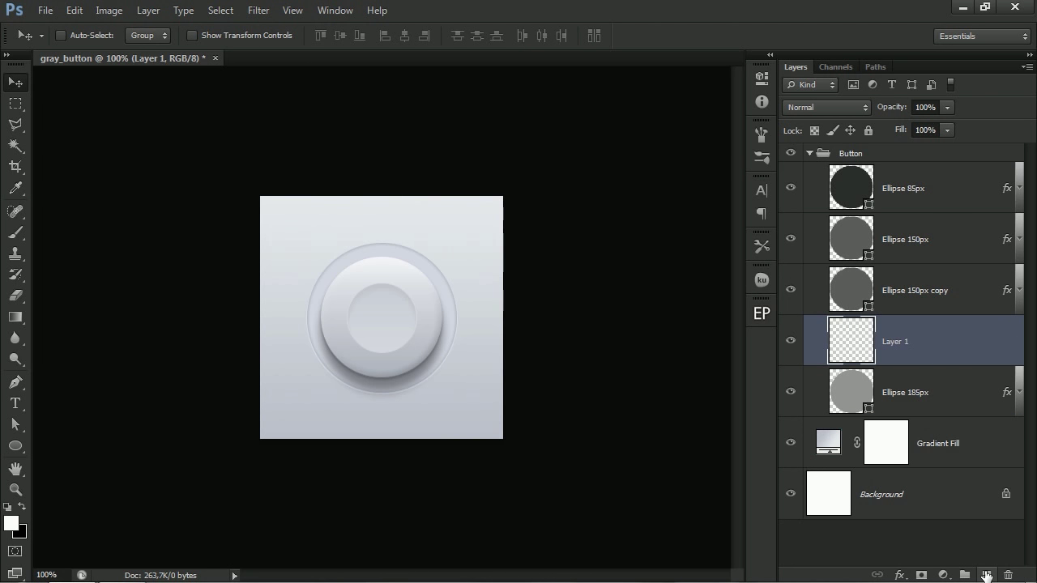
double_click(965, 410)
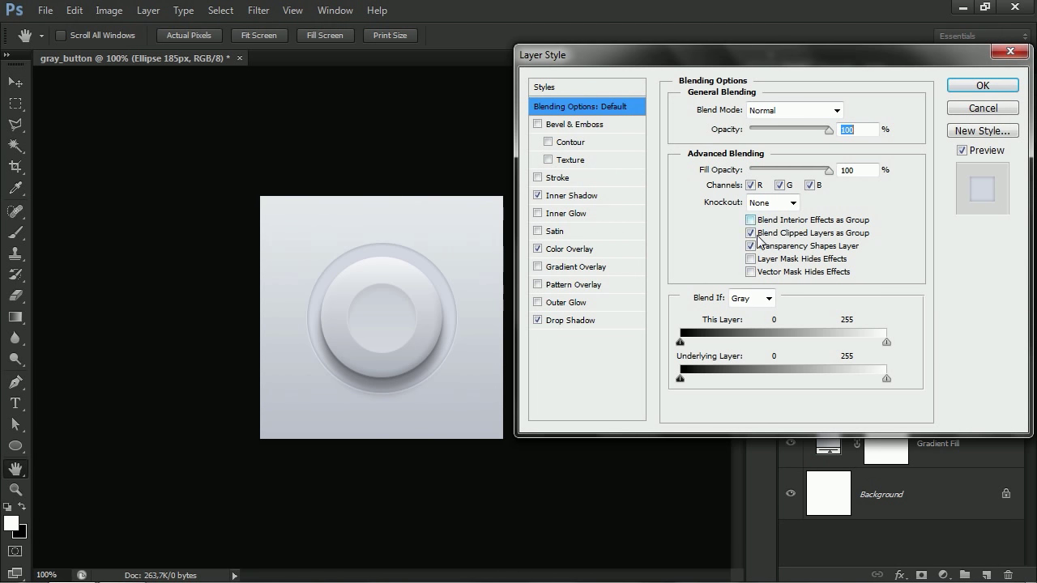
click(750, 233)
click(750, 220)
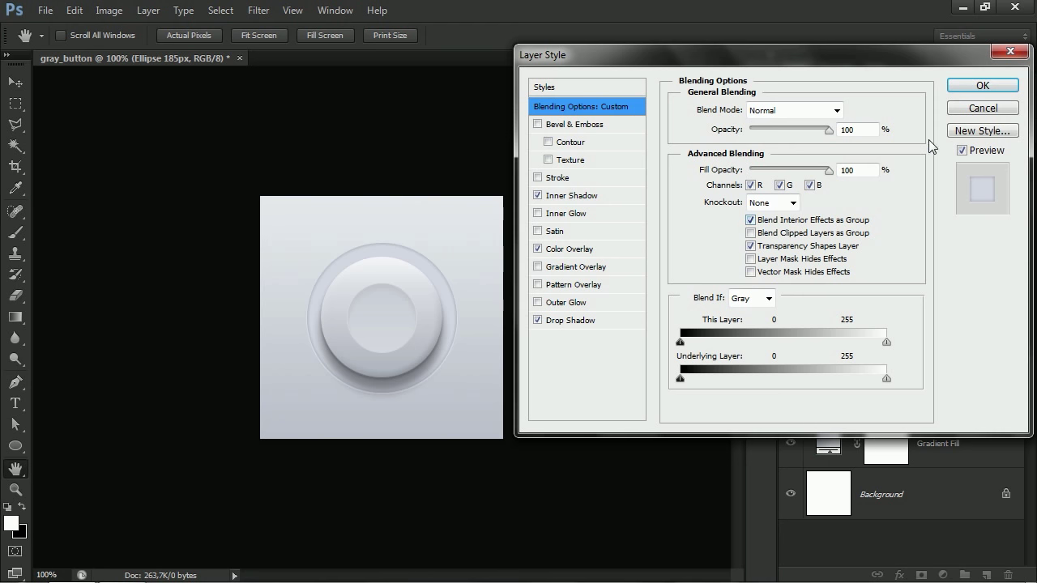
click(979, 86)
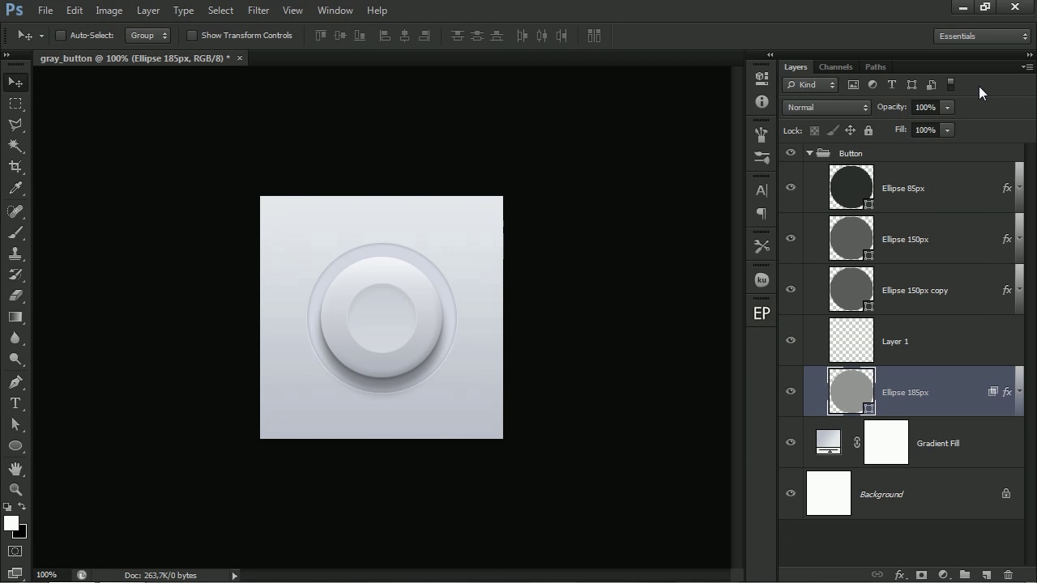
Step: Clip the new empty layer to the Ellipse 185px layer with a clipping mask
click(923, 355)
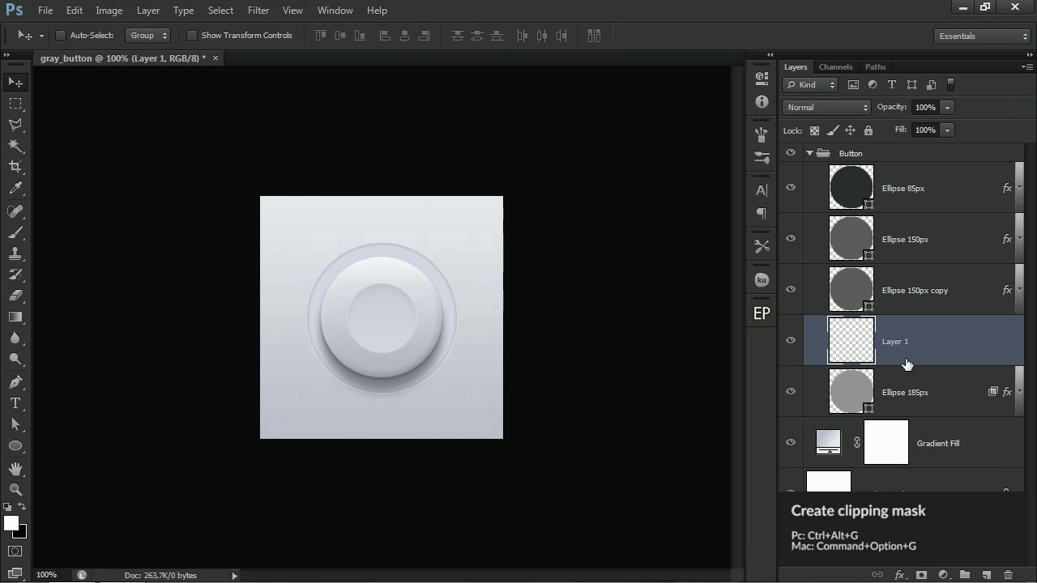
key(ctrl+alt+g)
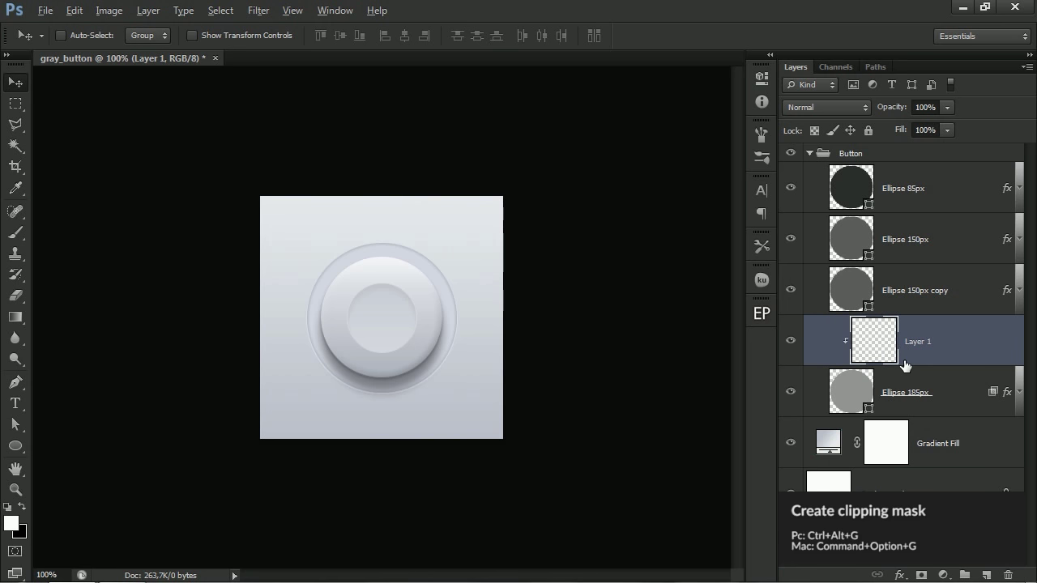
Step: Rename the empty clipped layer above Ellipse 185px to "color"
double_click(921, 342)
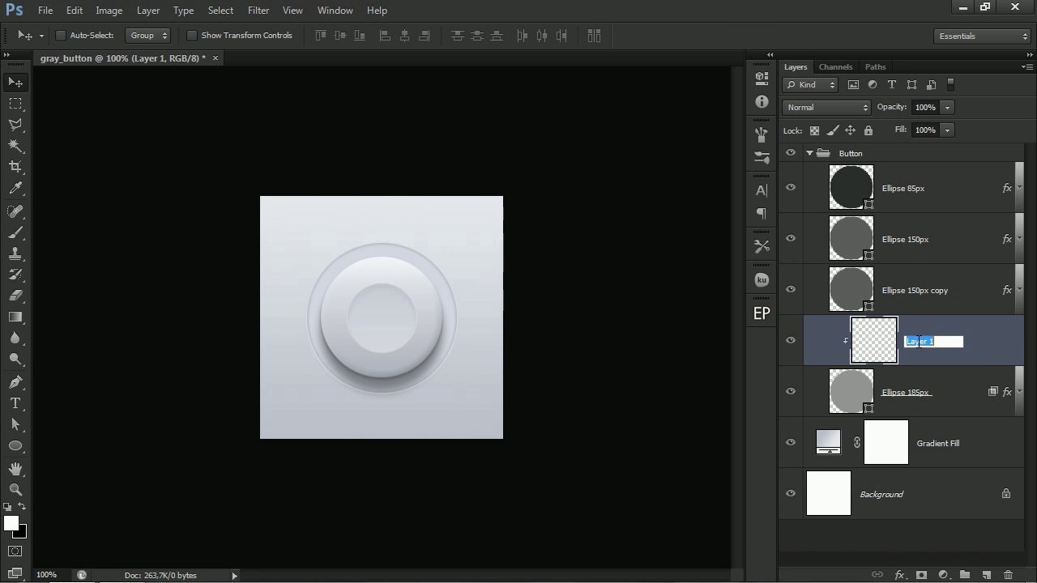
text(co)
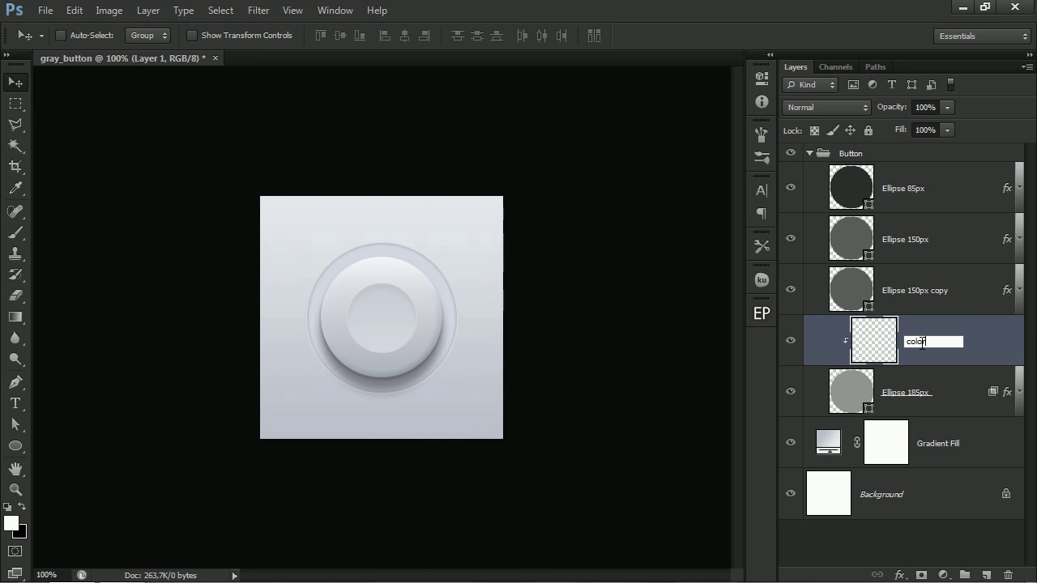
text(lor)
key(Return)
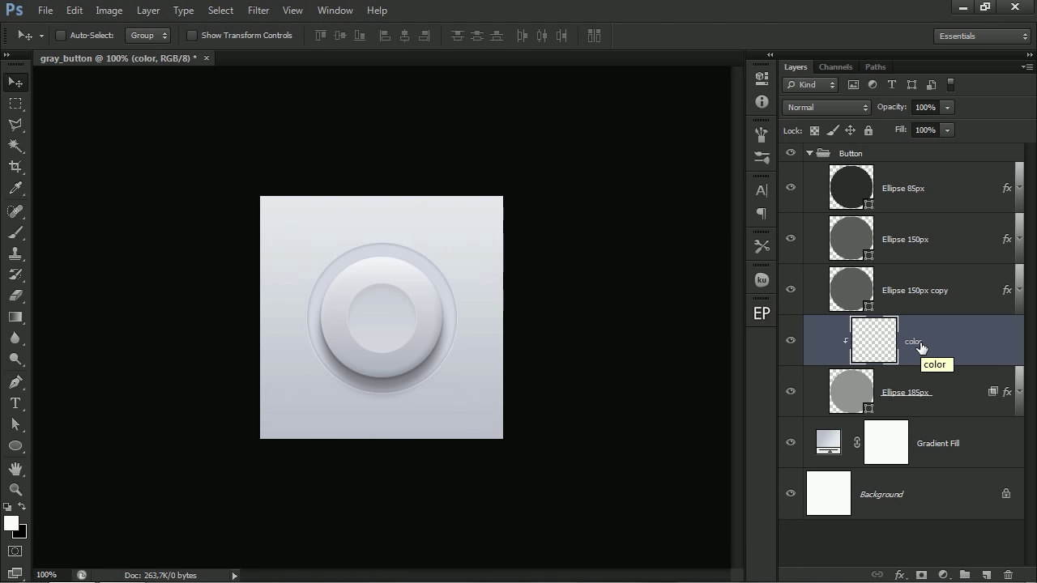
Step: Draw a rectangle shape of about 113 × 101 px on the color layer, covering the upper-right quarter of the outer ring
click(12, 446)
right_click(10, 448)
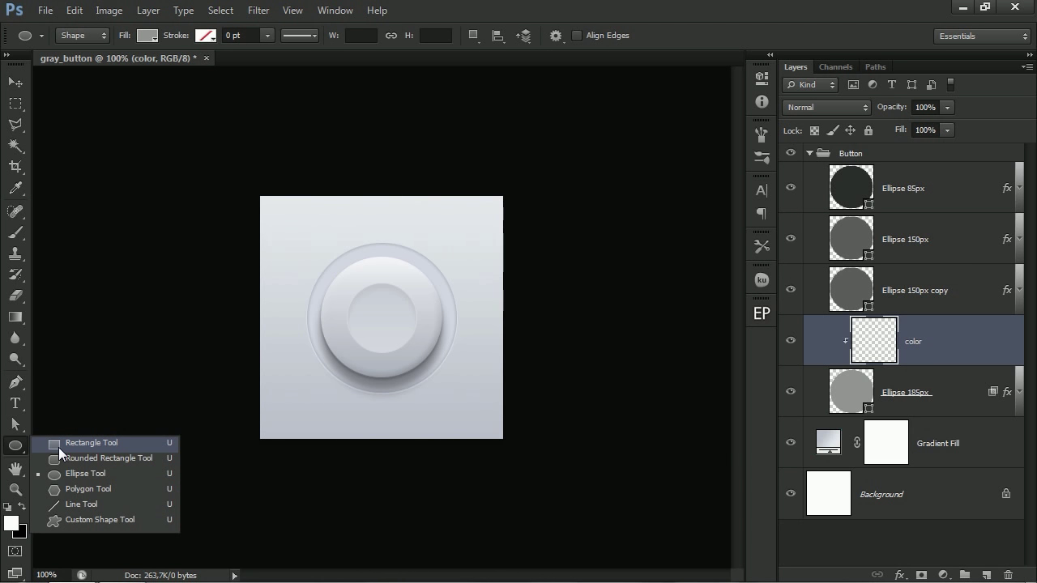
click(61, 447)
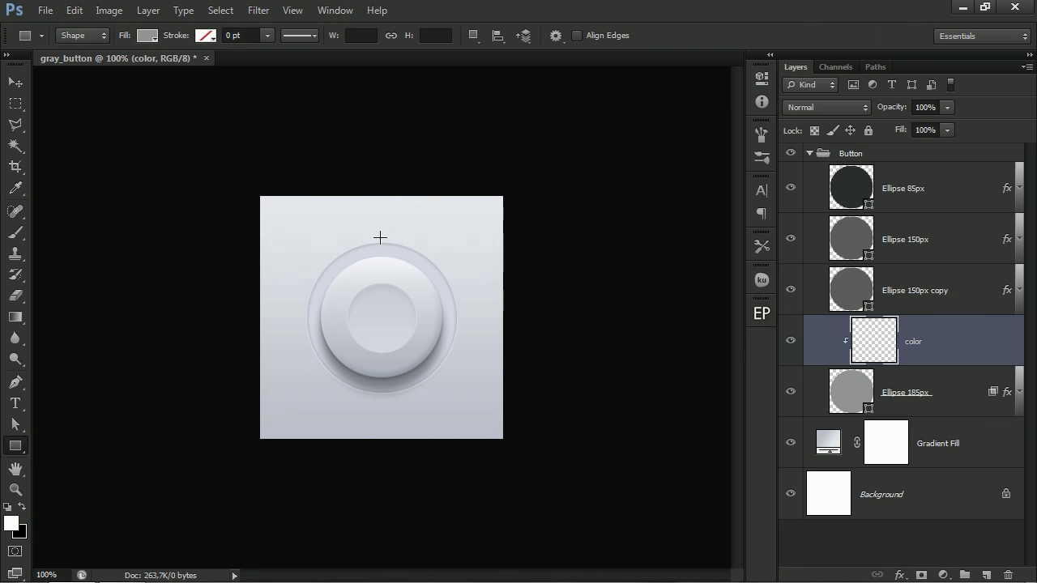
key(ctrl+plus)
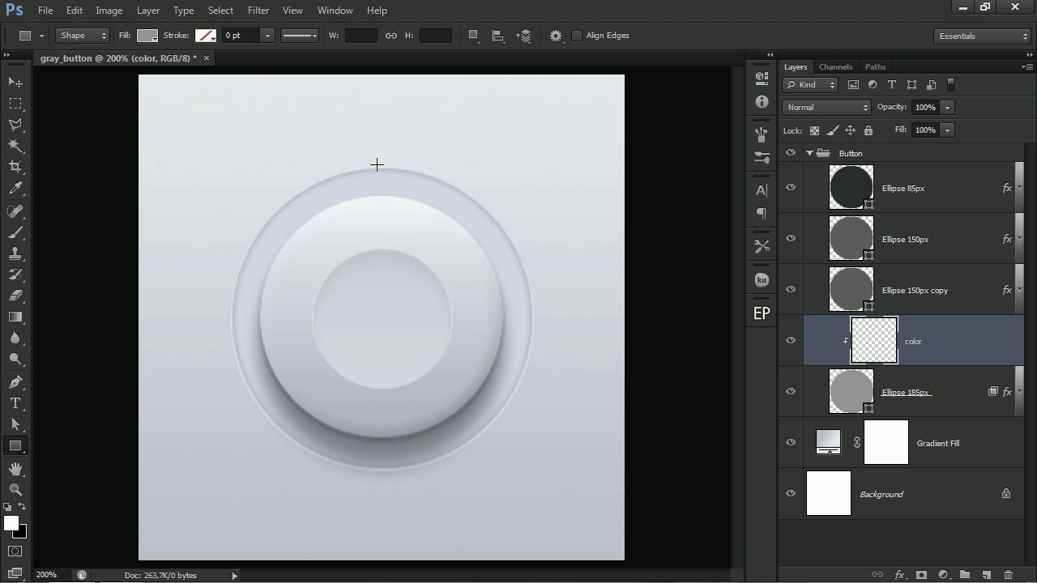
drag(380, 153, 597, 331)
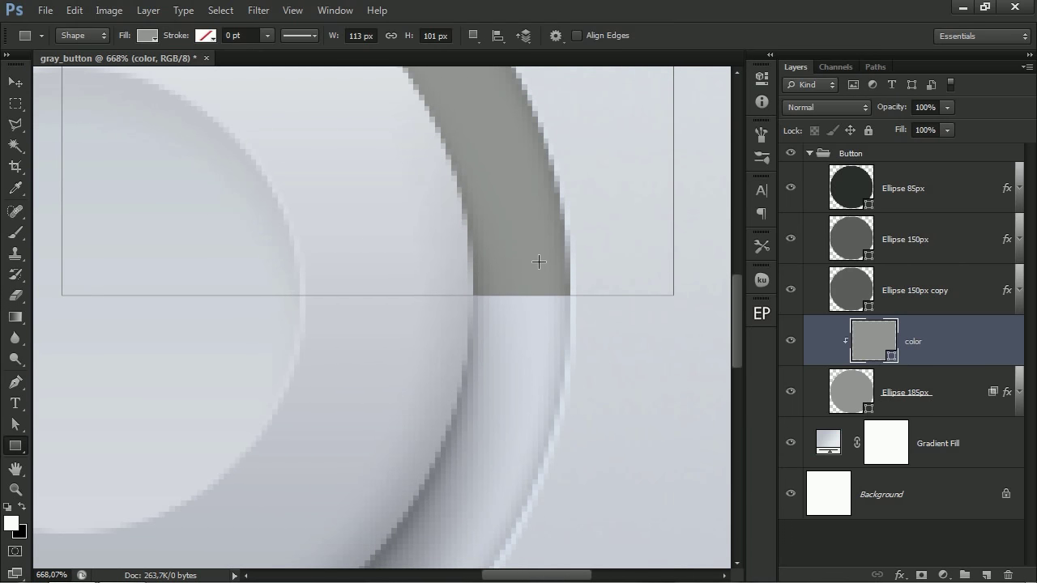
Step: Add a circle as wide as the ring to the color shape, centred on its lower edge to round off the band's end
drag(20, 452, 69, 471)
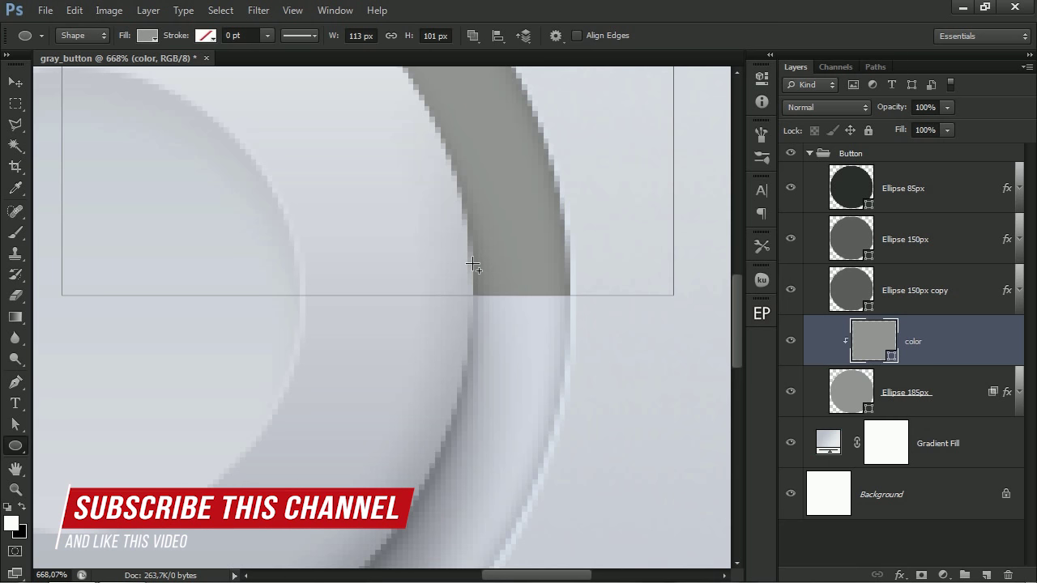
drag(475, 264, 509, 301)
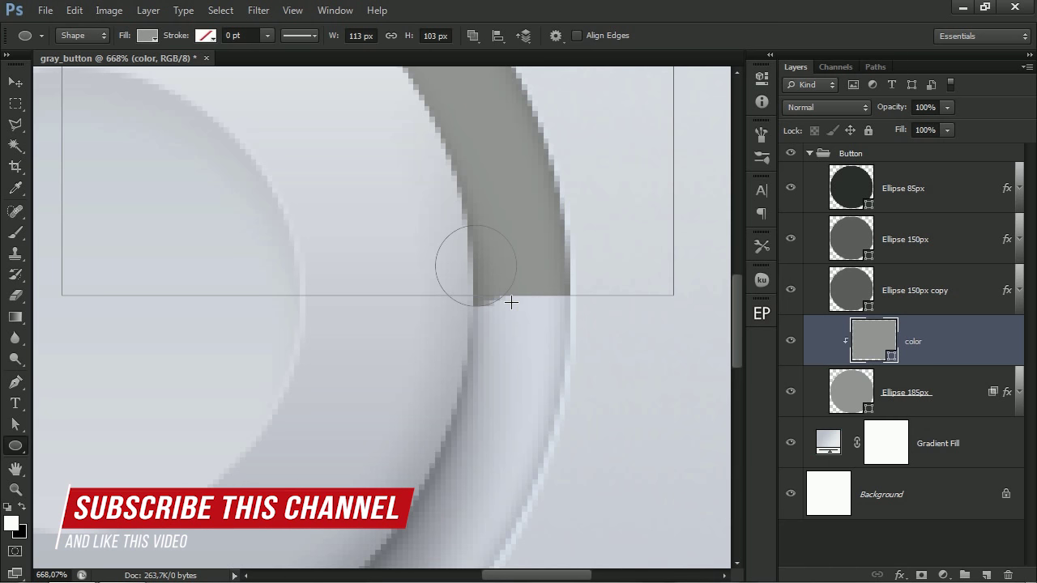
key(ctrl+z)
click(555, 35)
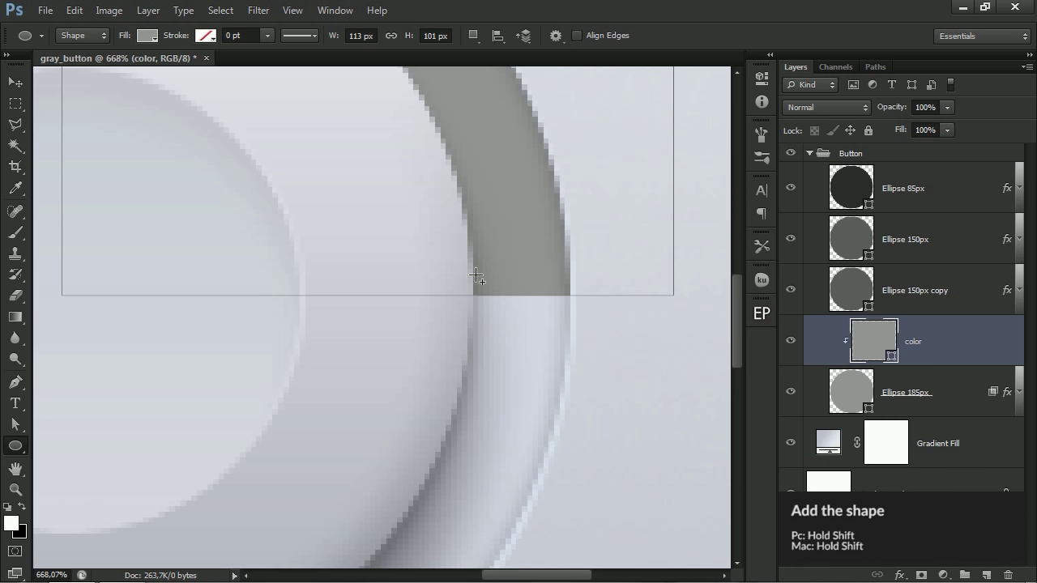
drag(476, 268, 581, 337)
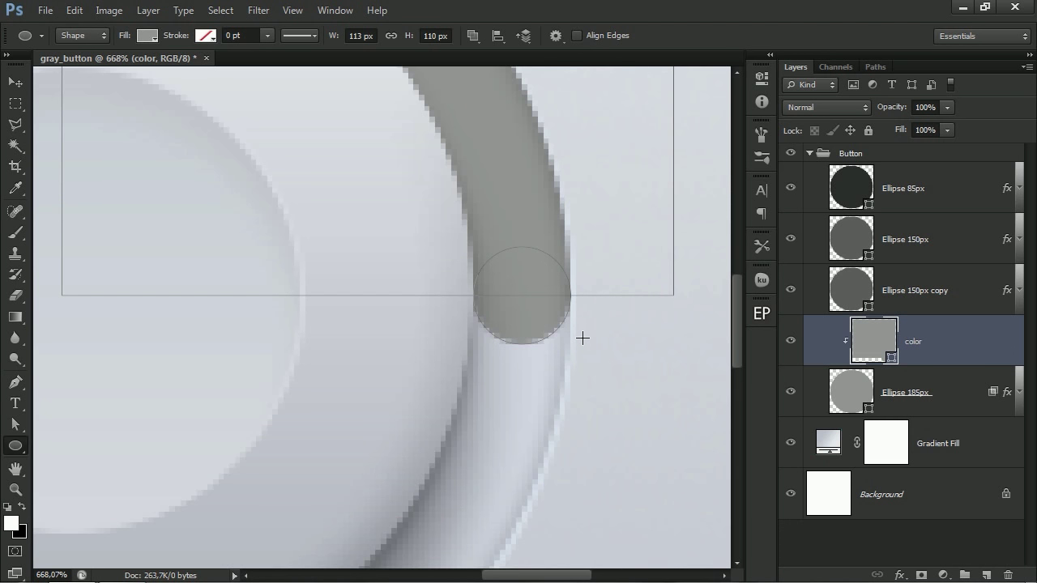
click(884, 532)
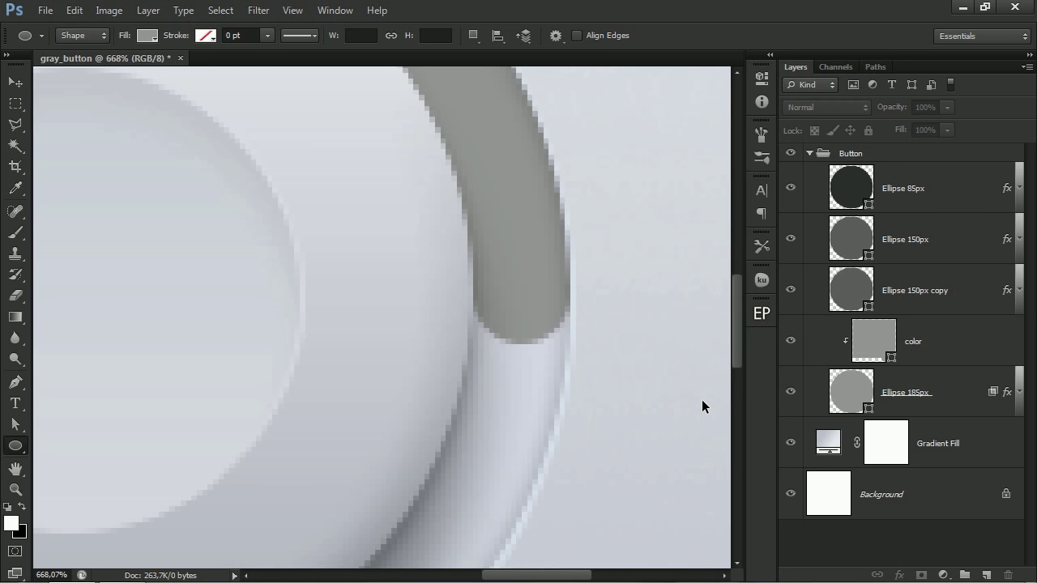
Step: Add a Gradient Overlay to the color layer and set the gradient's starting colour stop to #f0ac35
key(ctrl+1)
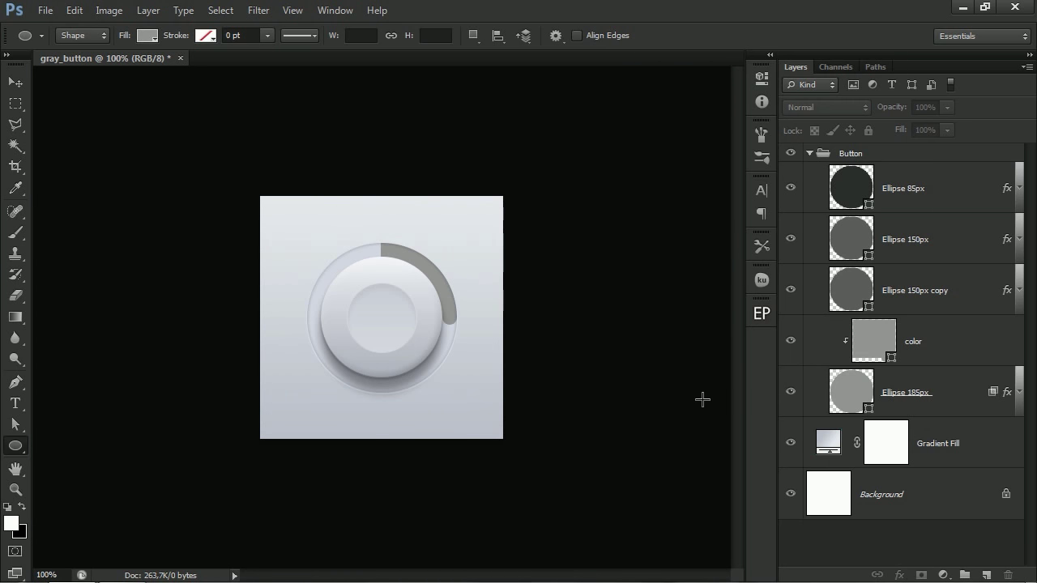
double_click(970, 345)
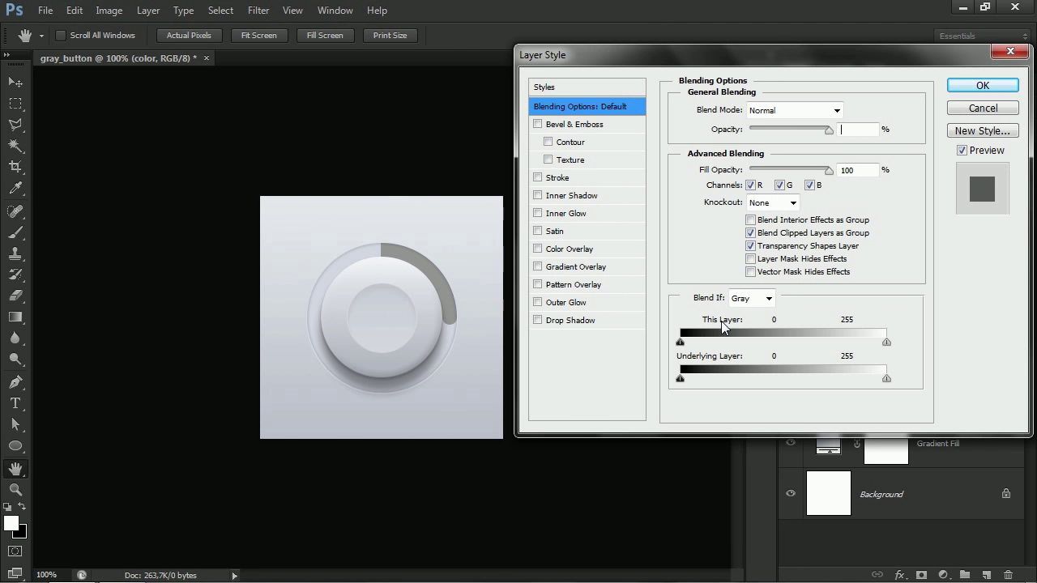
click(567, 270)
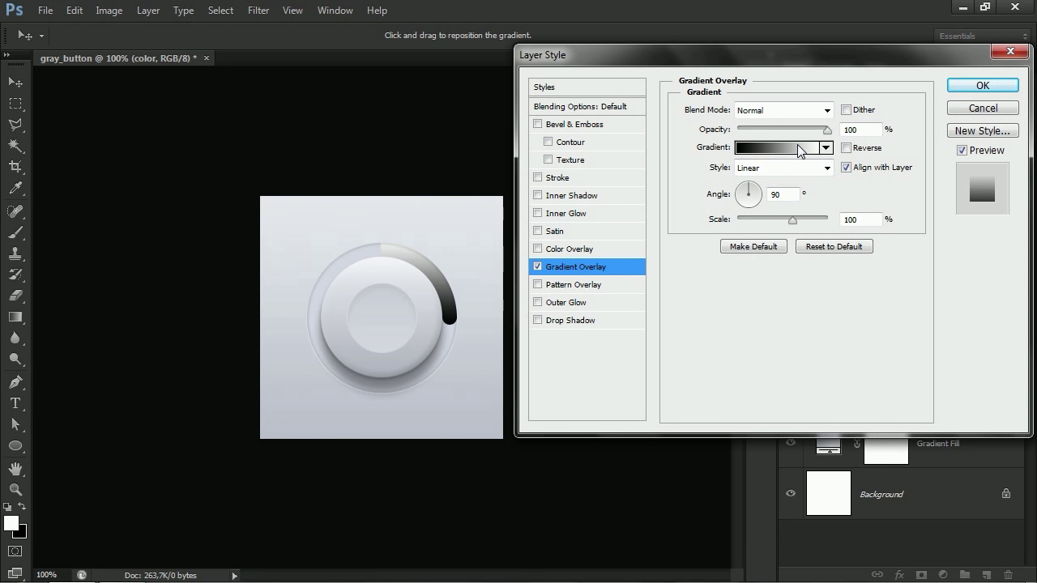
click(799, 150)
click(689, 340)
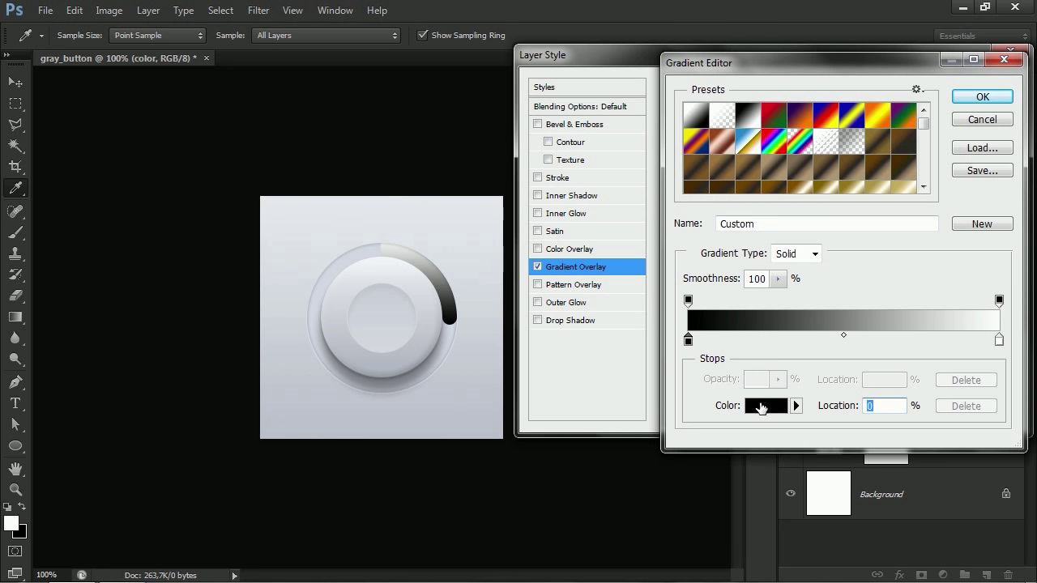
click(760, 406)
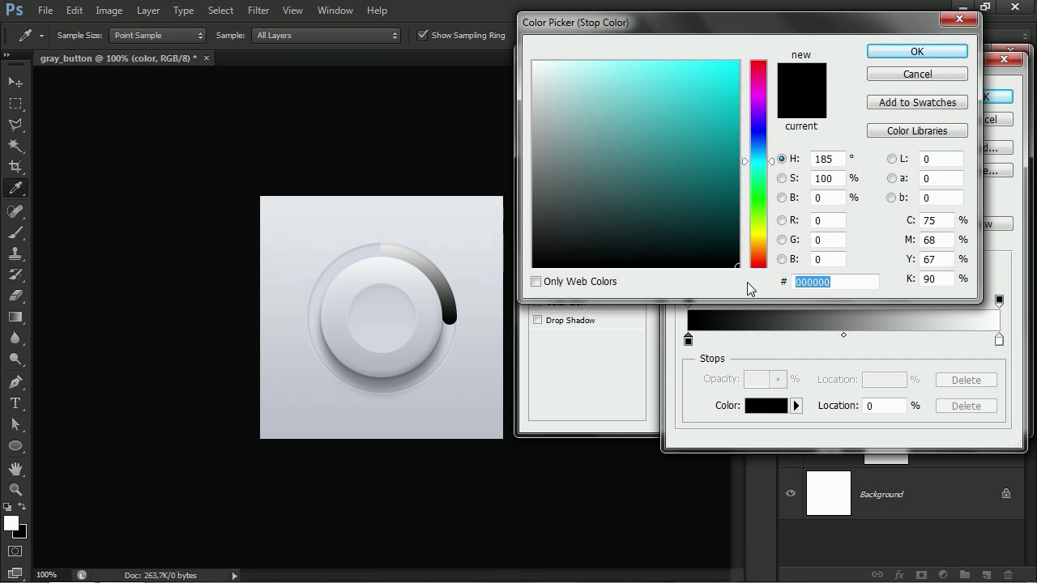
text(f0)
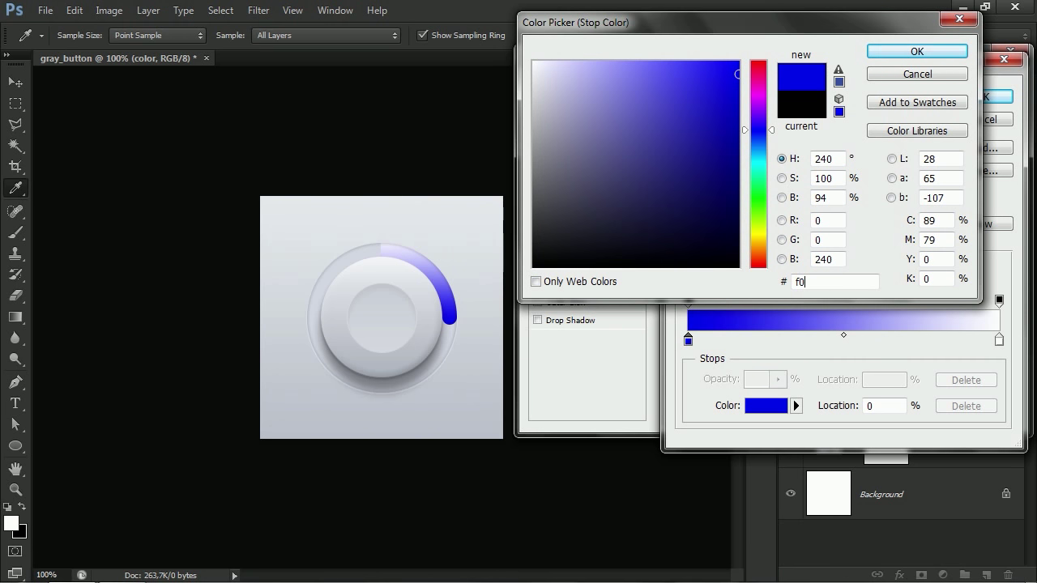
text(ac35)
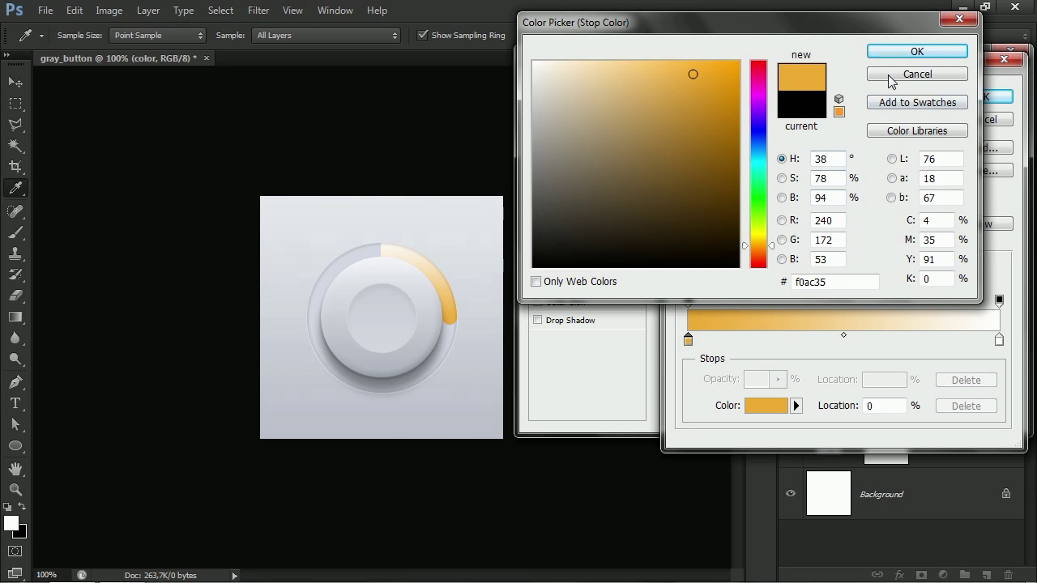
click(916, 52)
Step: Set the gradient's end colour stop to #edd491, enable dithering and apply the Gradient Overlay to the color layer
click(999, 340)
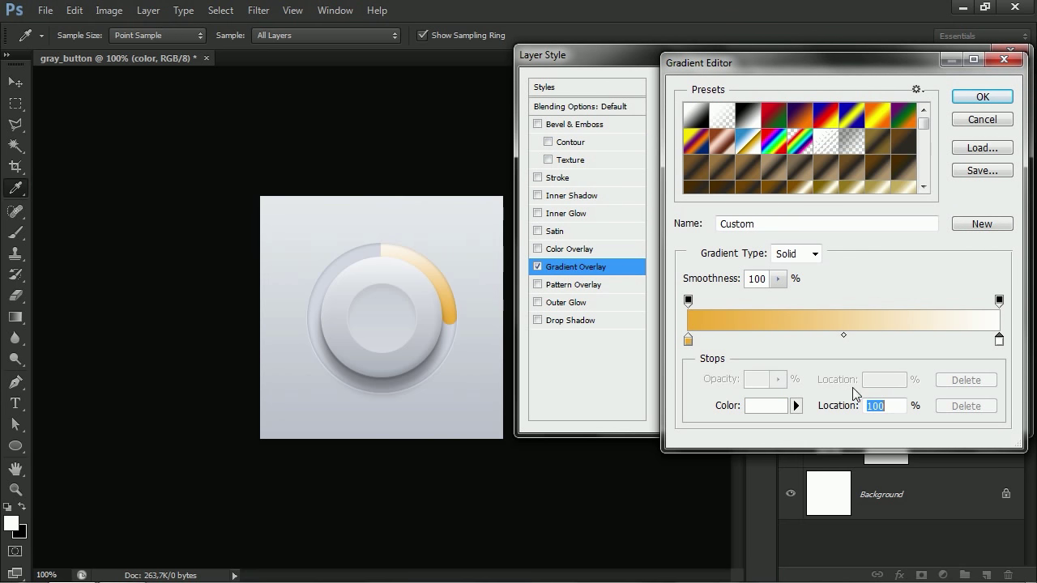
click(776, 406)
double_click(813, 282)
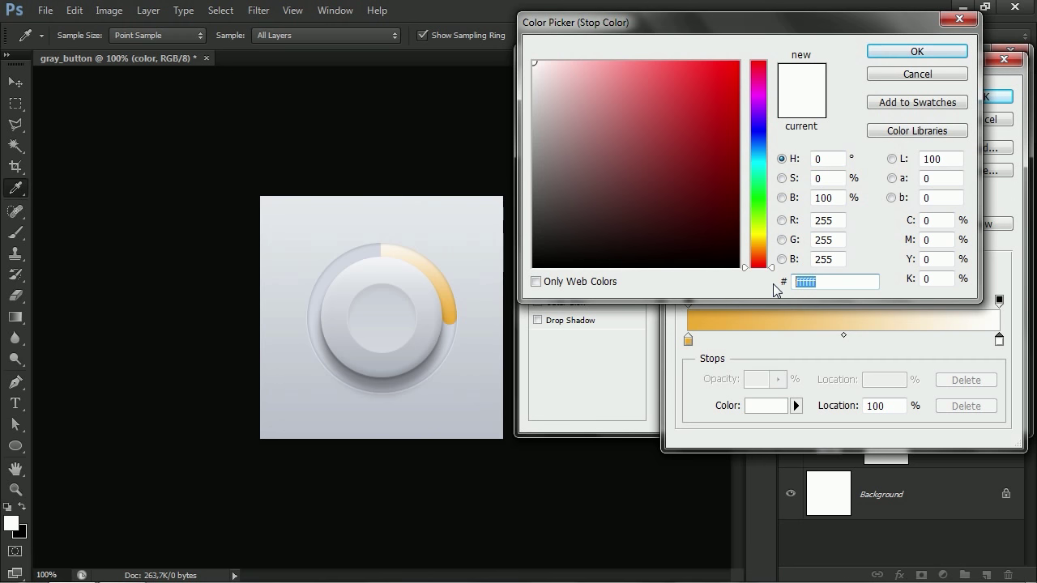
text(e)
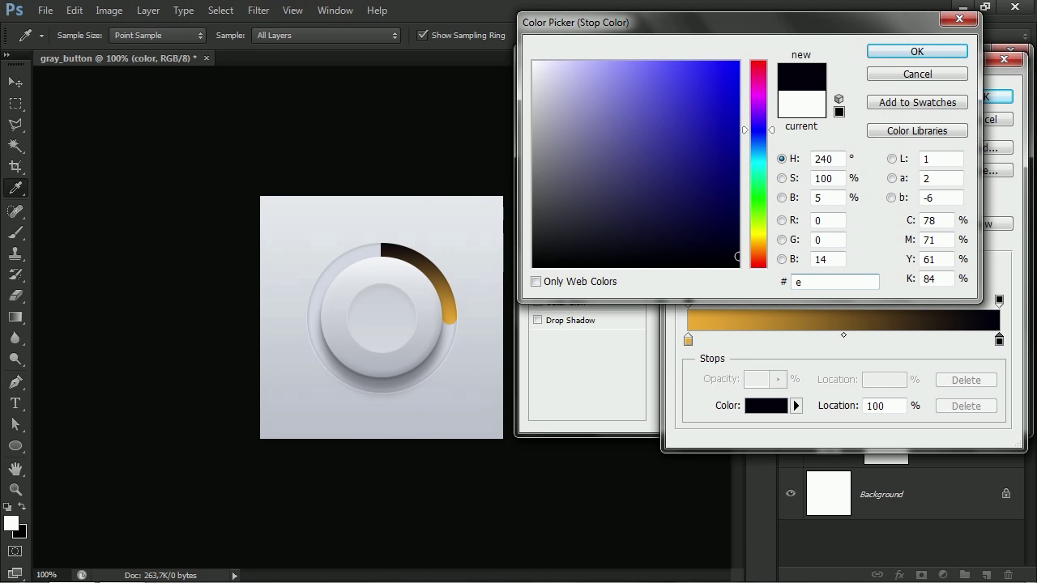
text(dd491)
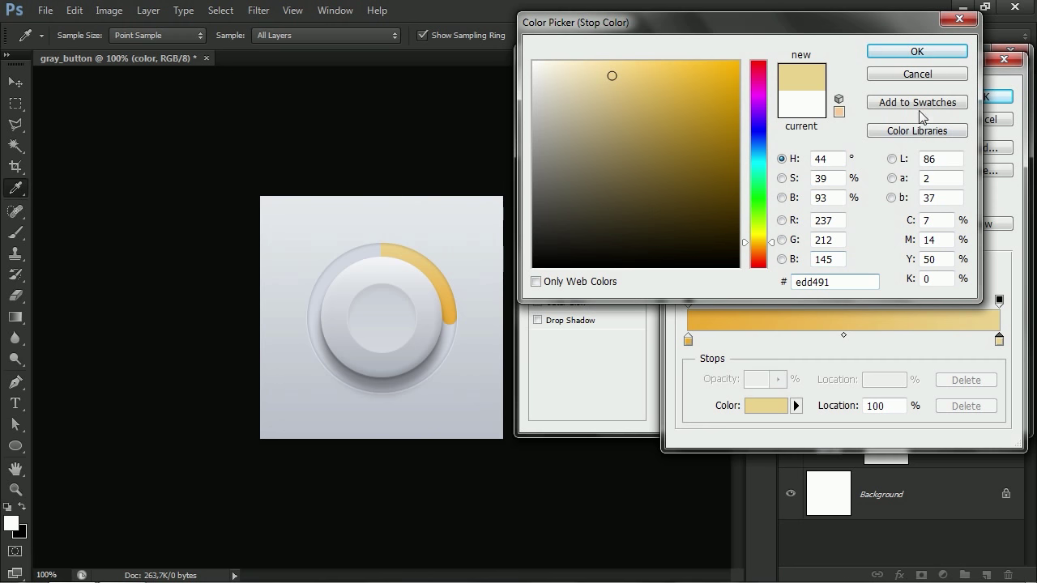
click(916, 52)
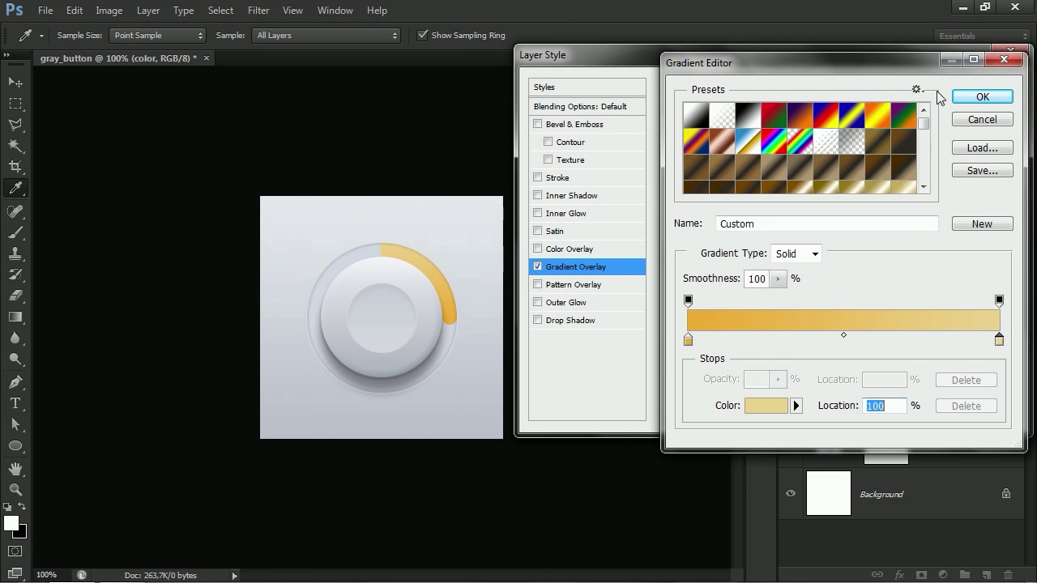
click(982, 98)
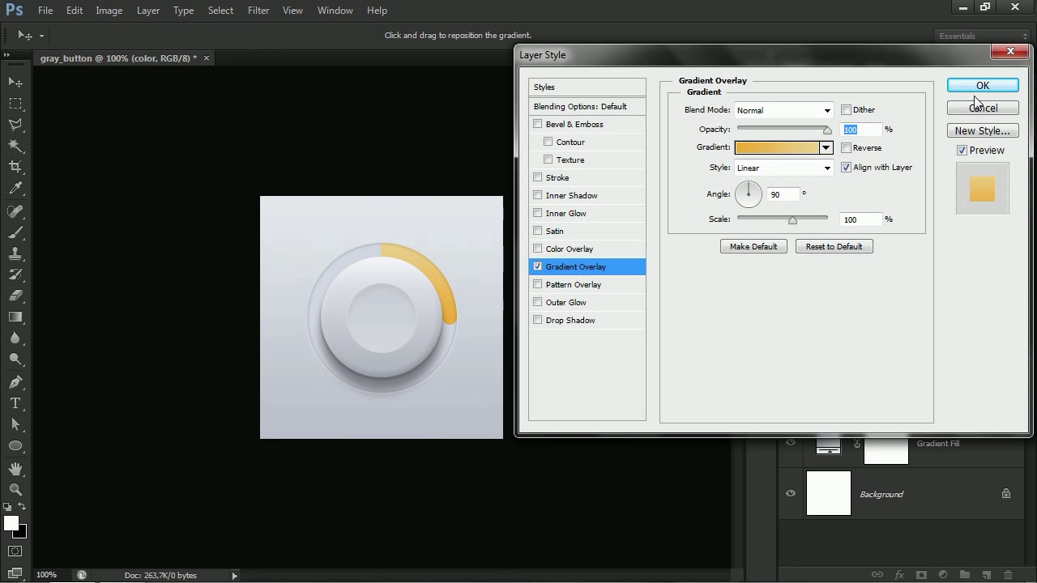
click(846, 110)
click(980, 85)
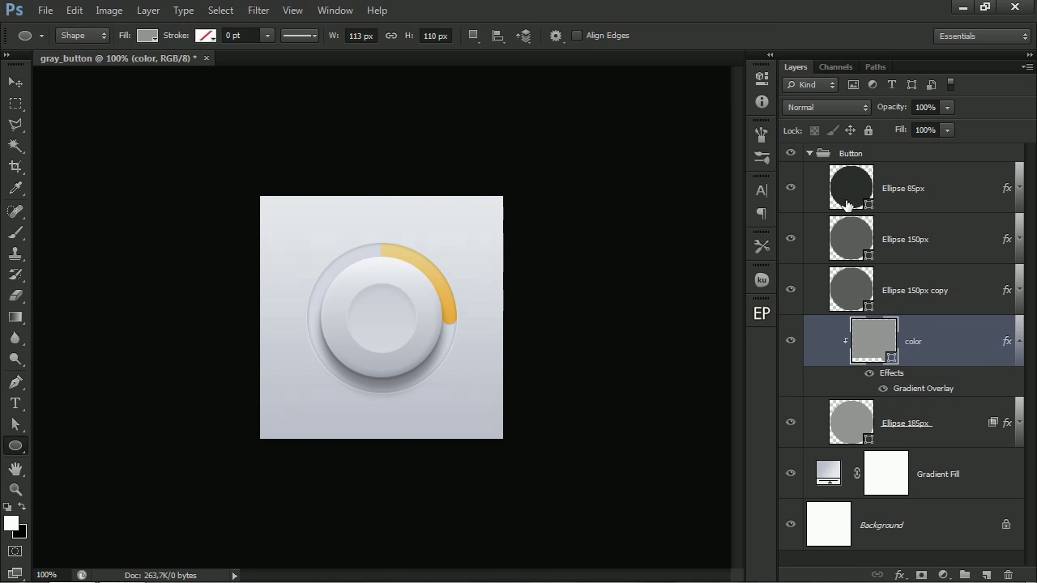
Step: Collapse the Button group and place the Download_icon cloud graphic above it, centred on the button
click(809, 154)
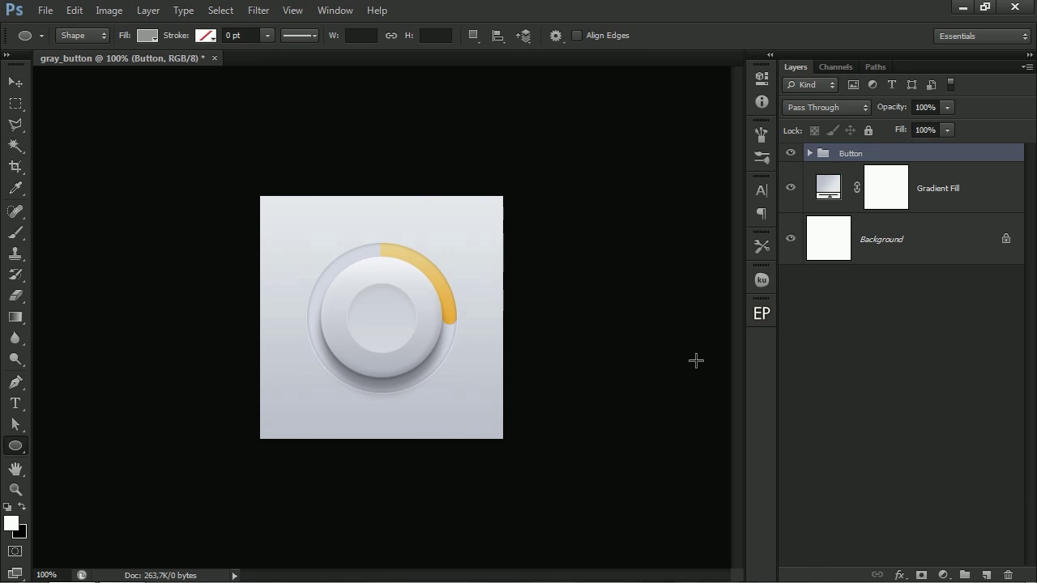
key(v)
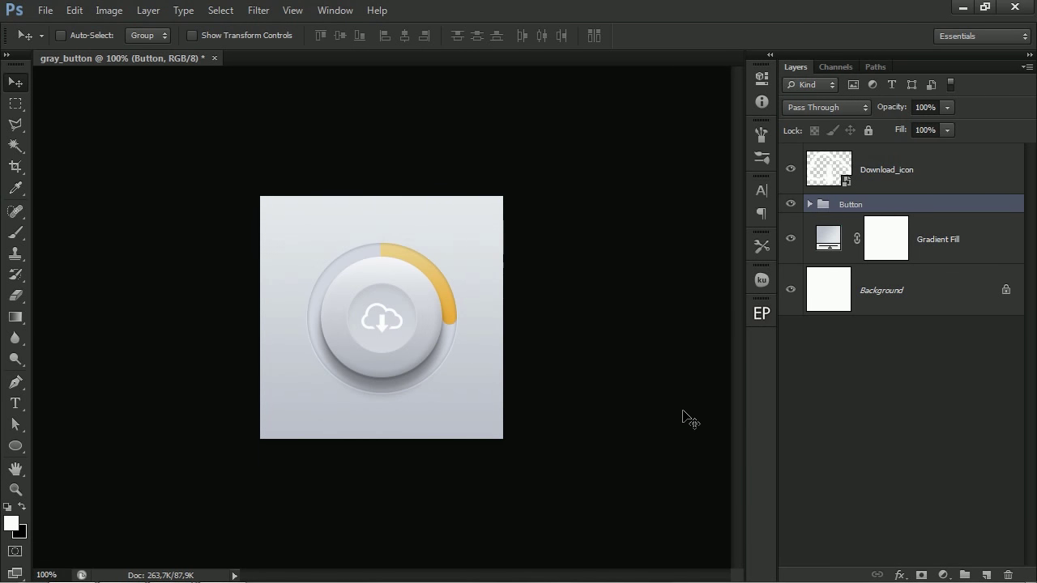
key(ctrl+0)
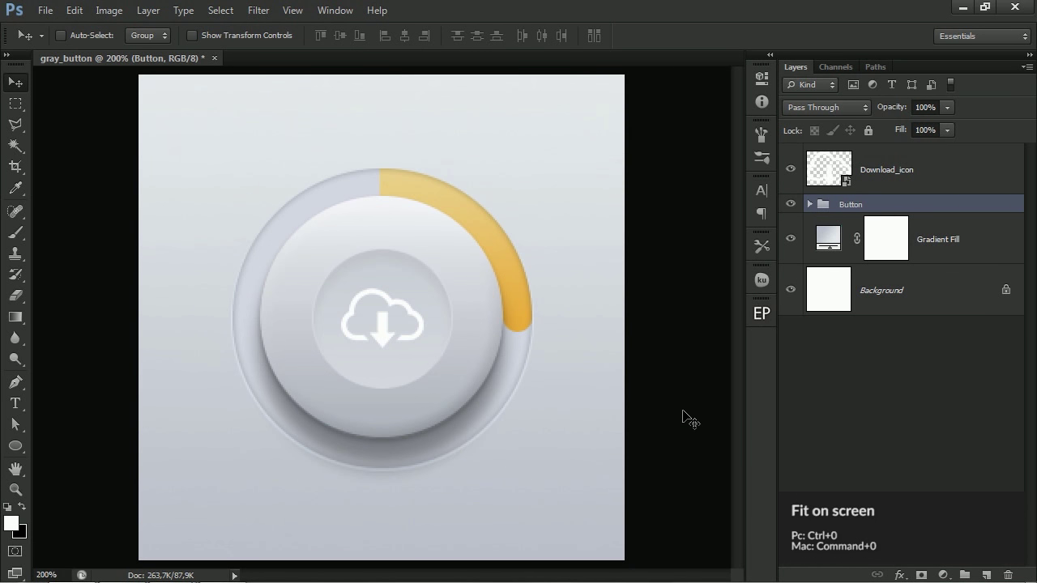
Step: Add a Color Overlay to the Download_icon layer and set its colour to #a3a6b7
double_click(947, 174)
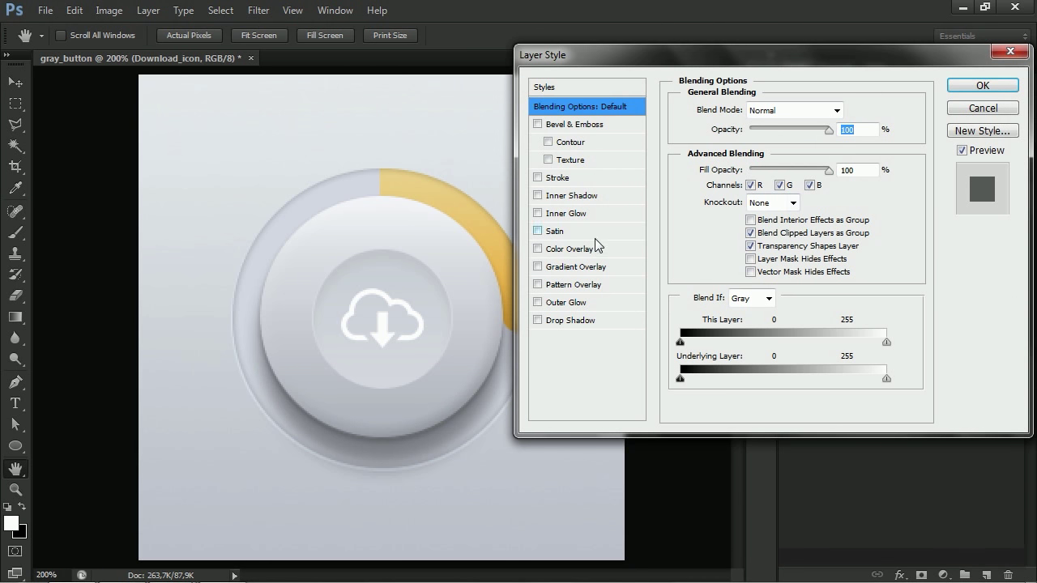
click(581, 250)
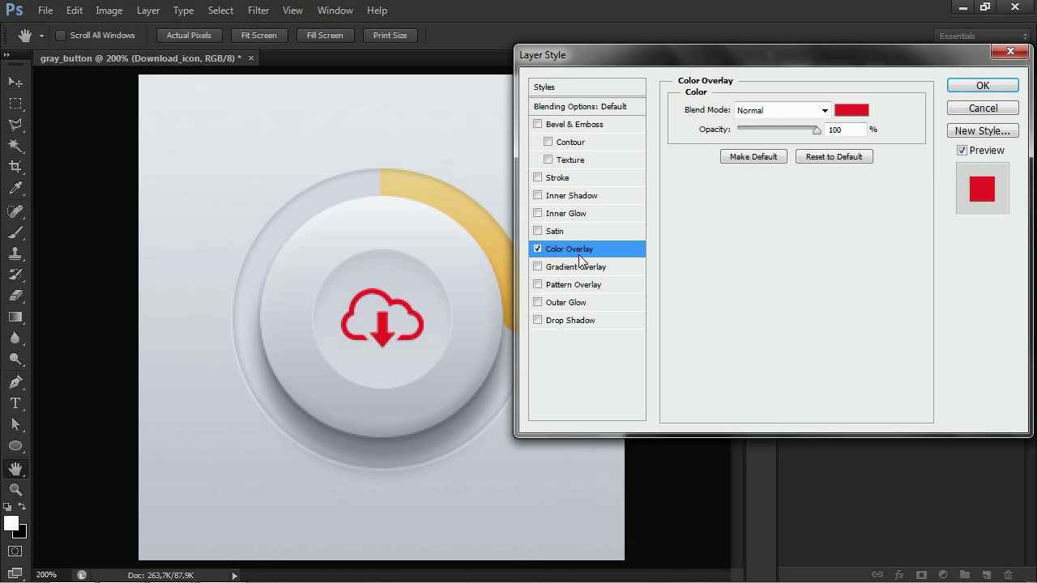
click(851, 111)
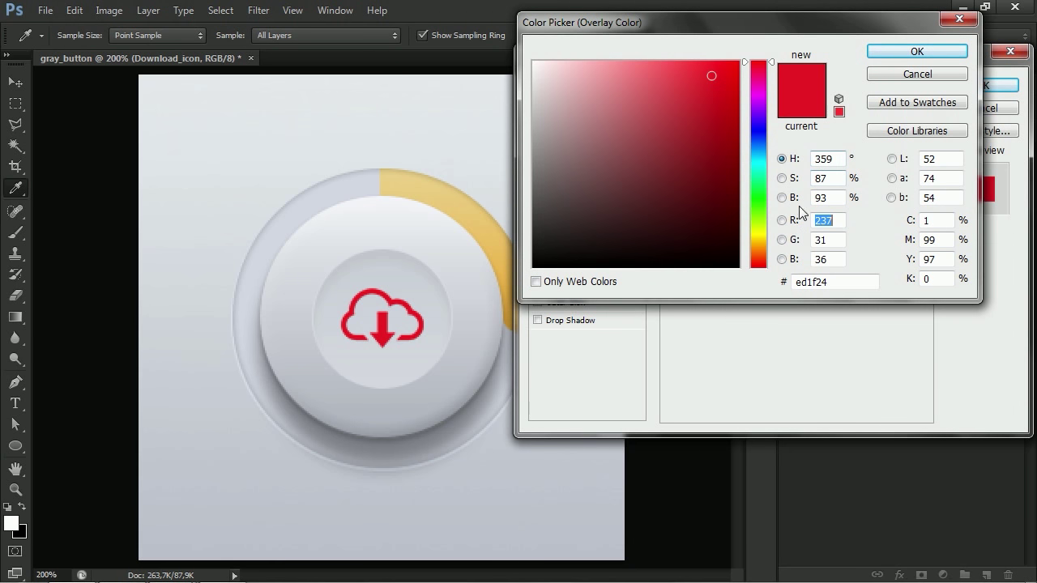
click(833, 282)
text(a)
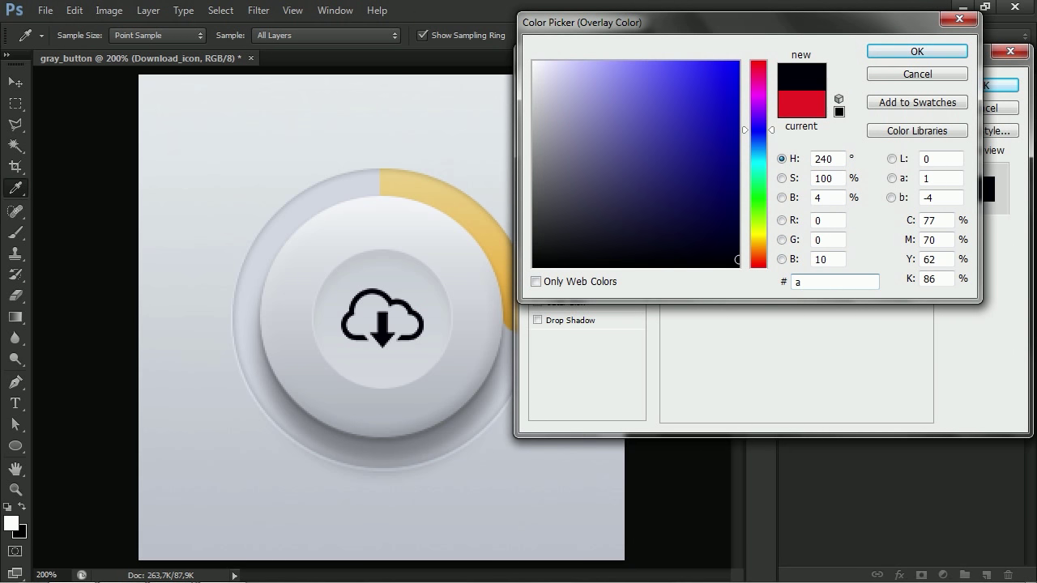
text(3a6b7)
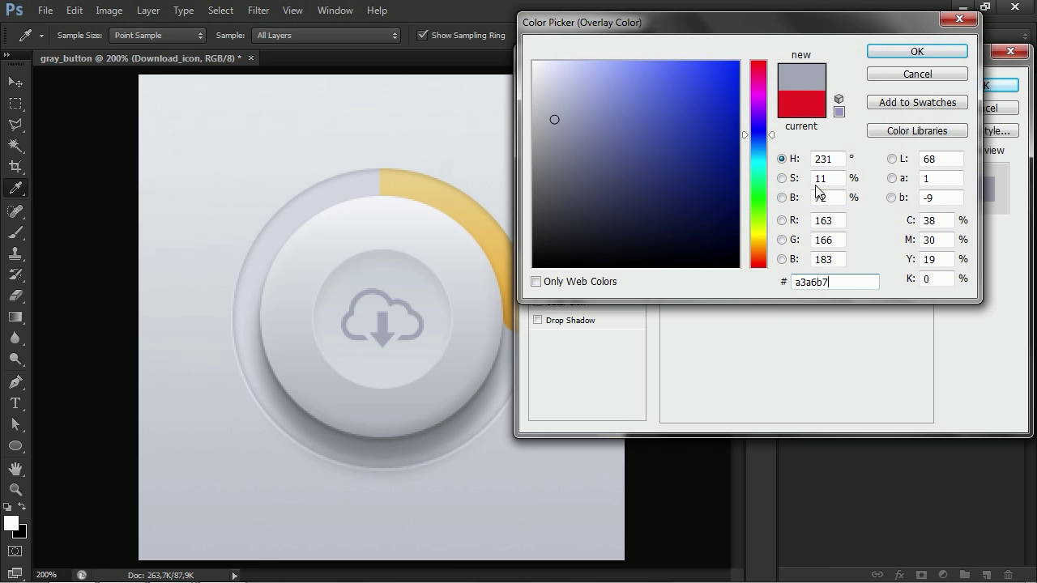
click(915, 51)
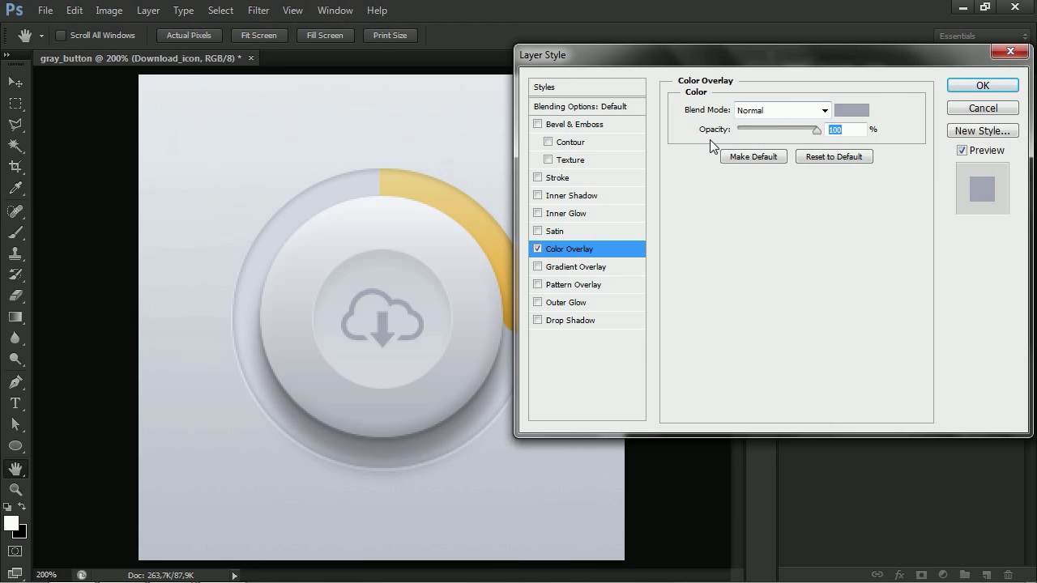
Step: Add an Inner Shadow to the Download_icon layer and set its colour to #898c95
click(568, 198)
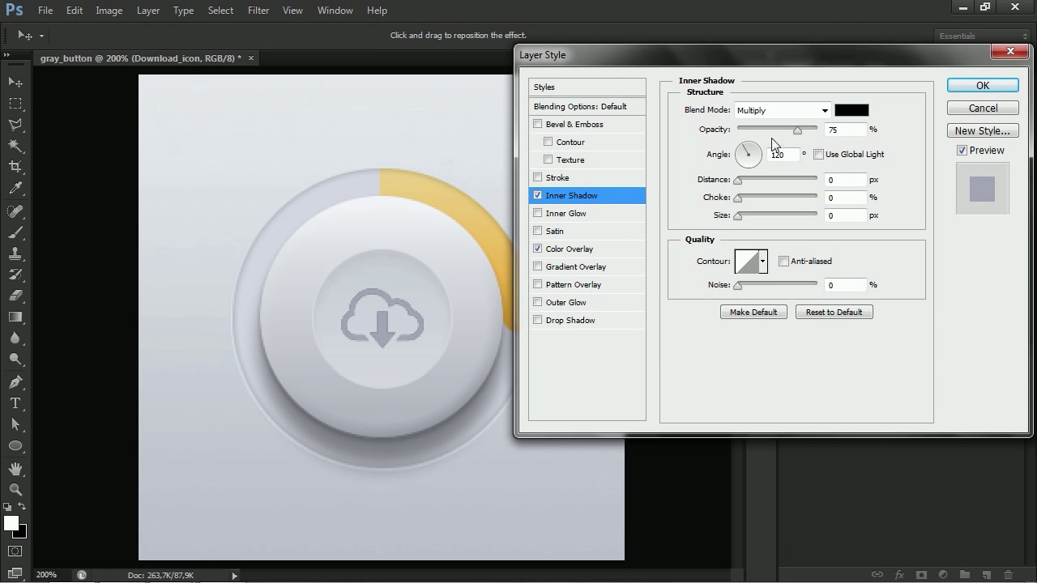
click(849, 111)
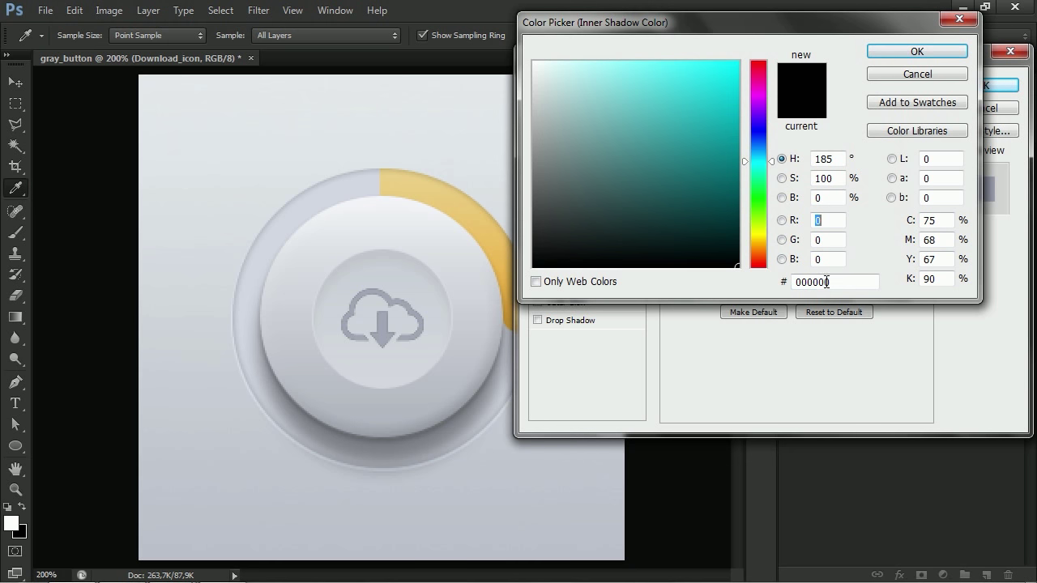
drag(826, 282, 764, 277)
text(8)
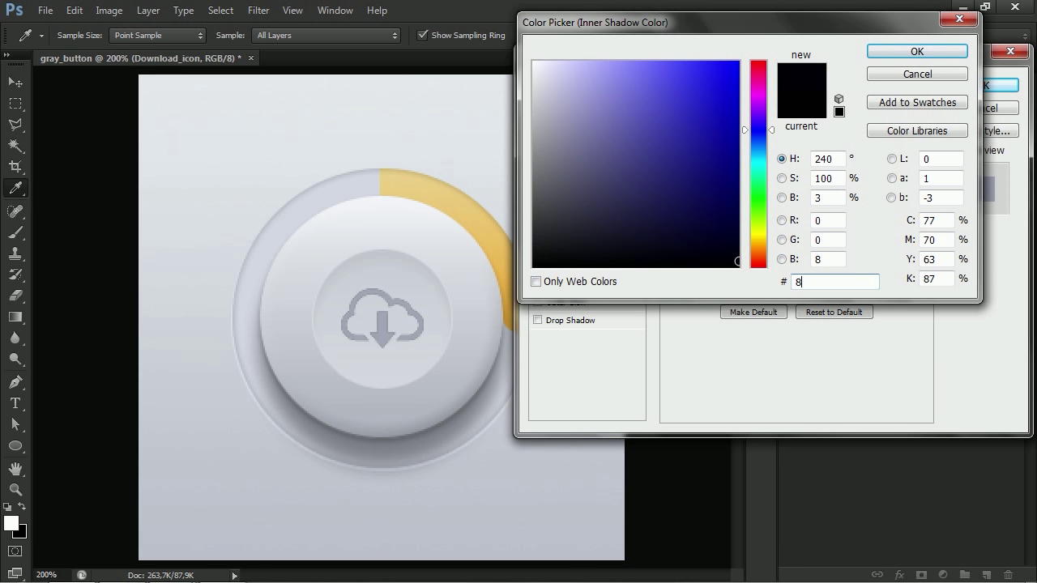
text(98c9)
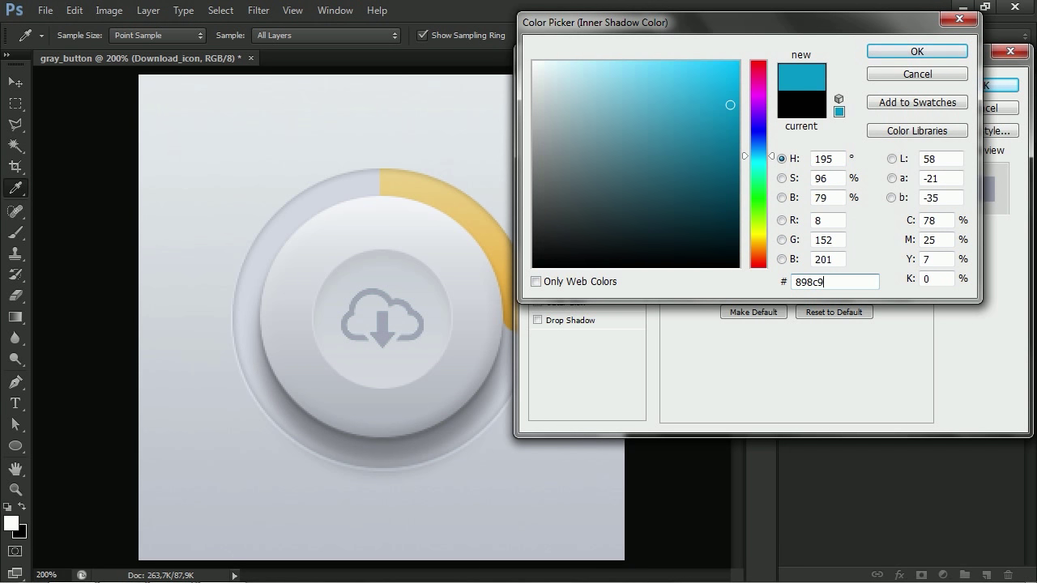
text(5)
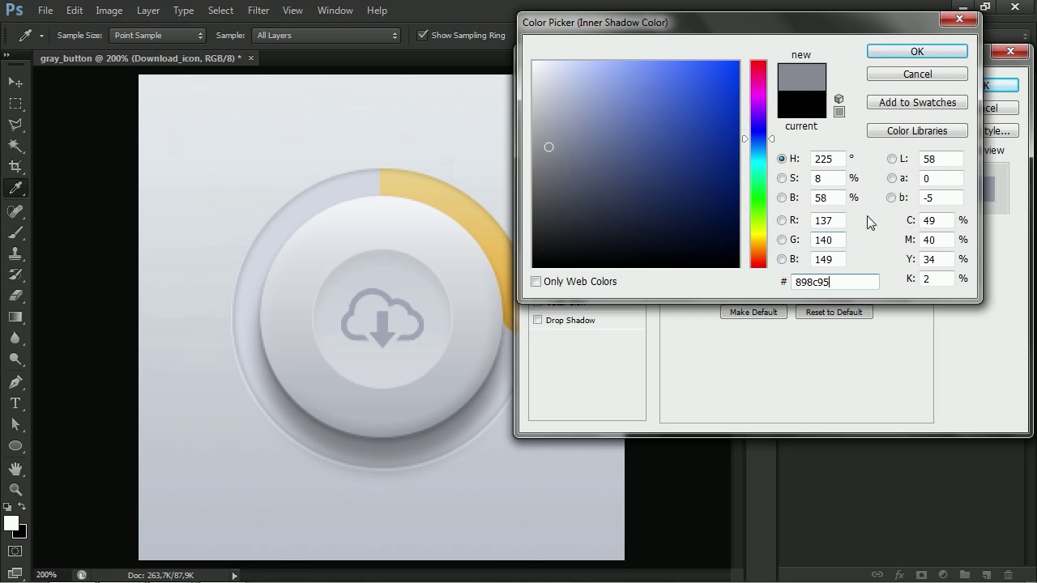
click(916, 53)
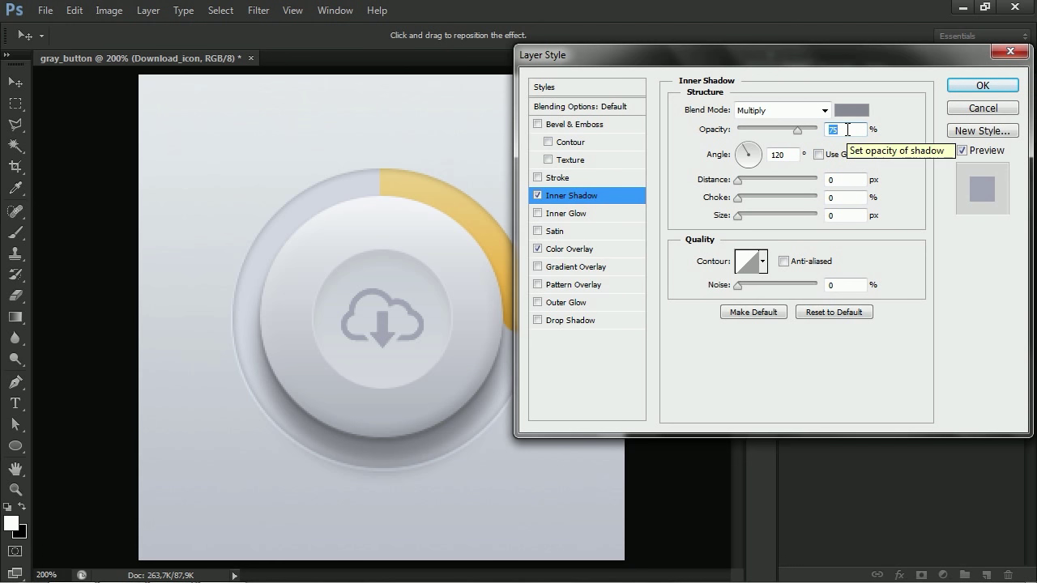
Step: Set the icon's Inner Shadow to 45% opacity, 120° angle, 1 px distance and 3 px size
text(45)
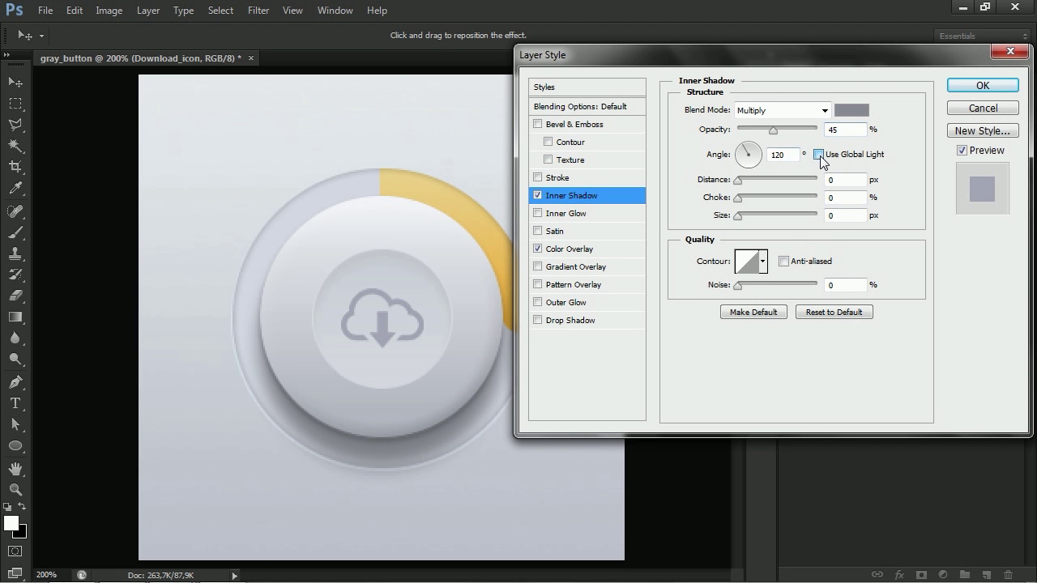
drag(798, 155, 762, 160)
text(120)
drag(853, 180, 822, 182)
text(1)
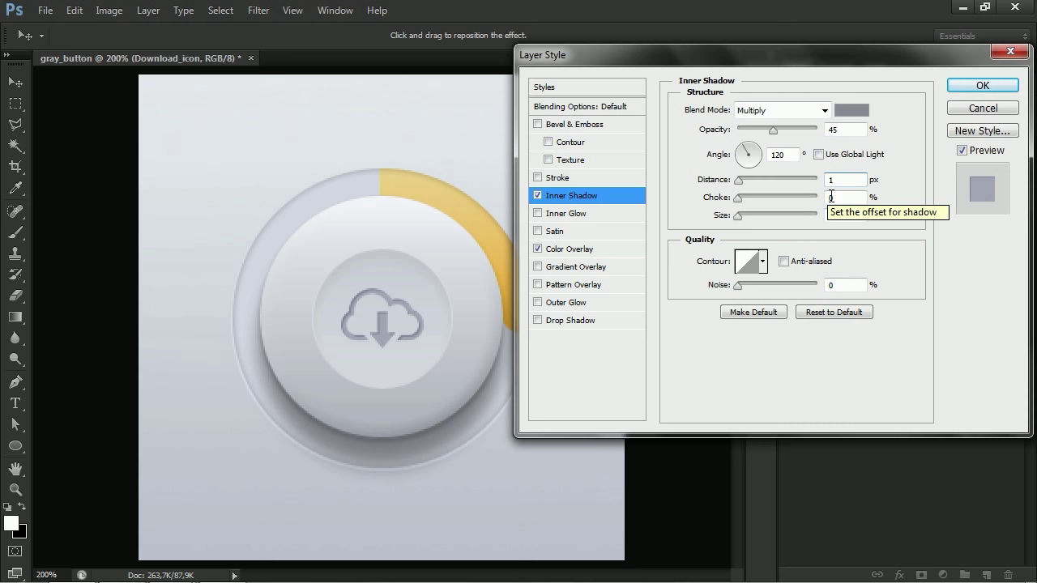
drag(834, 214, 814, 221)
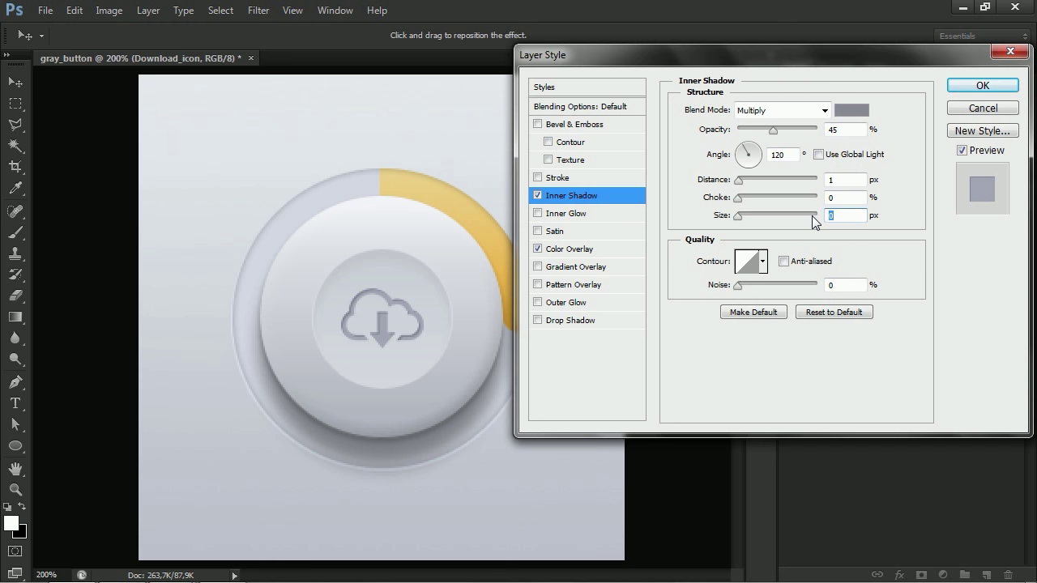
text(3)
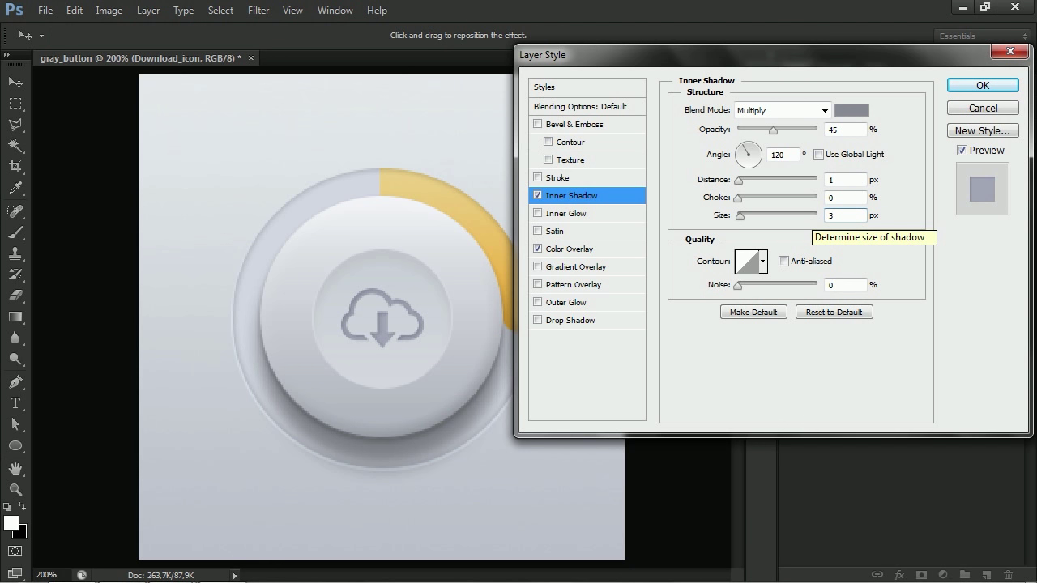
Step: Add a Drop Shadow to the Download_icon layer with a 135° angle and the colour #ffffff
click(593, 318)
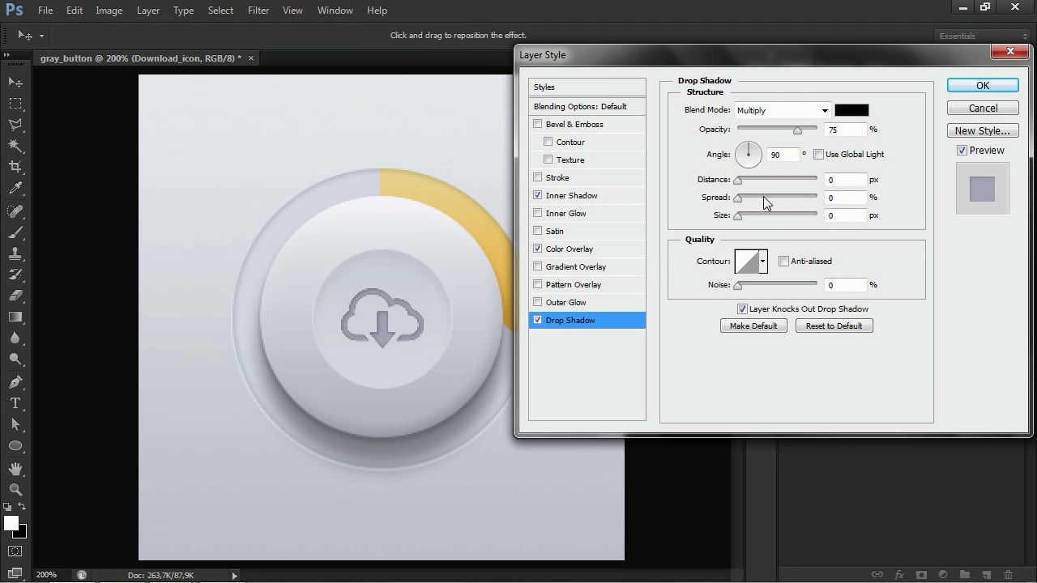
drag(760, 159, 737, 144)
key(Tab)
text(1)
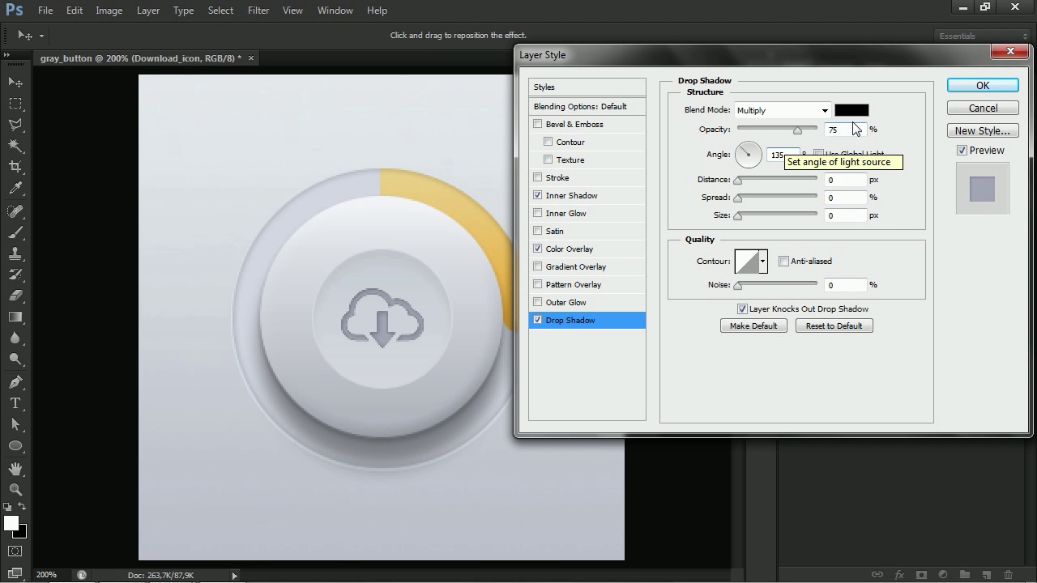
click(851, 111)
click(837, 281)
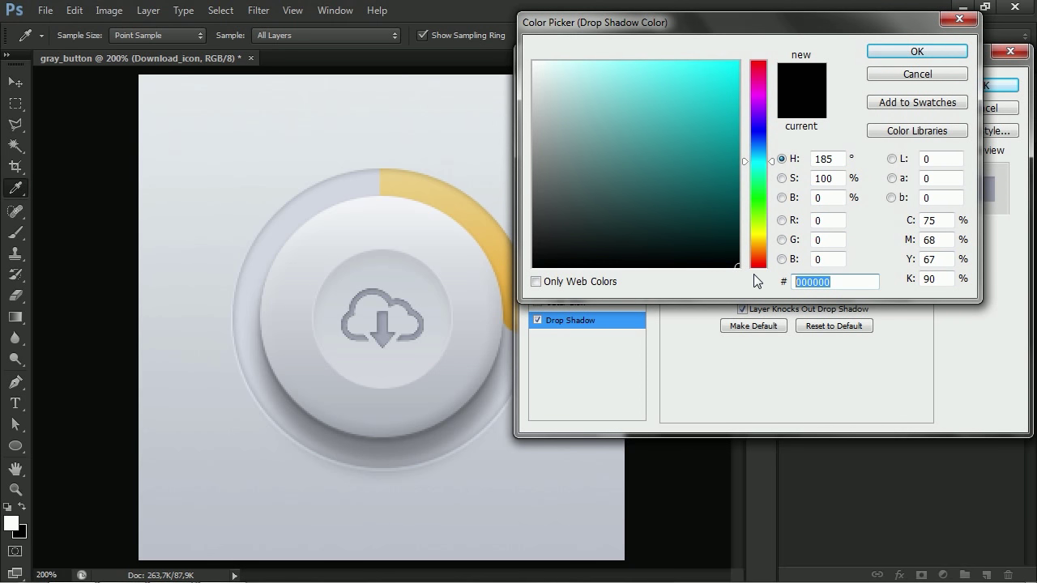
text(ffffff)
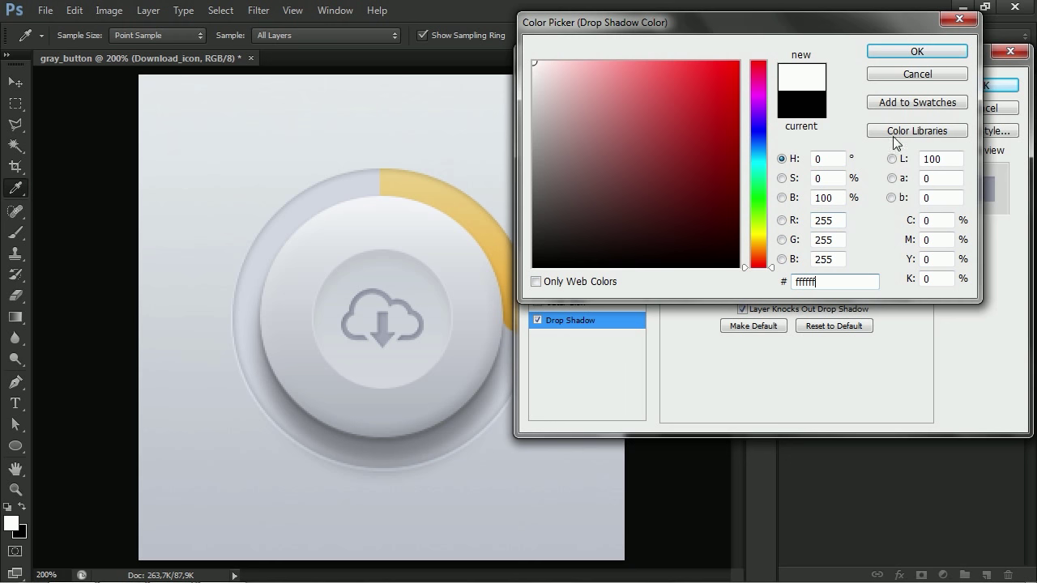
click(912, 55)
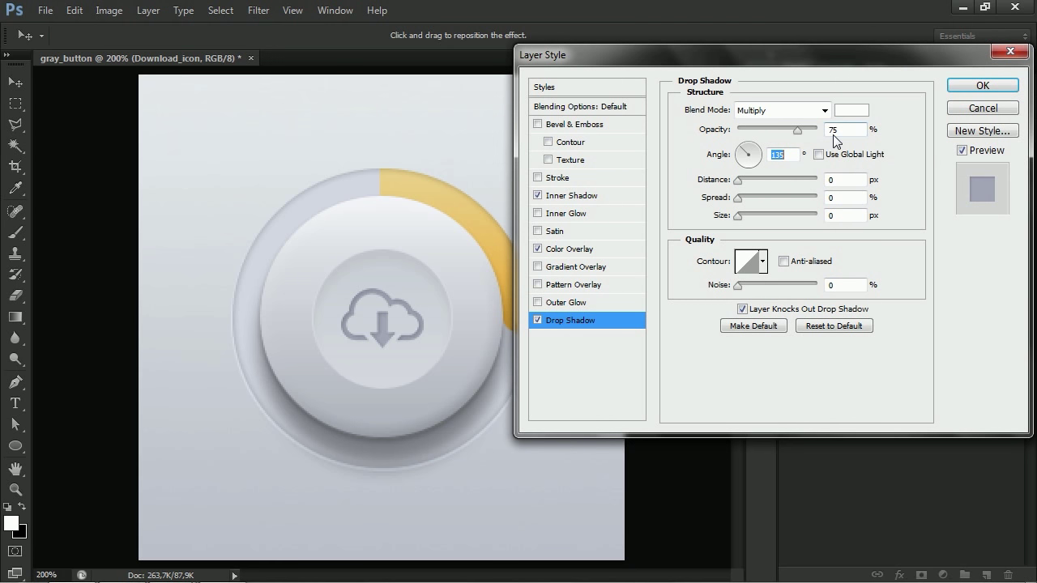
Step: Set the icon's Drop Shadow to 60% opacity, Normal blend mode and 1 px distance, and apply the layer style
drag(847, 130, 807, 124)
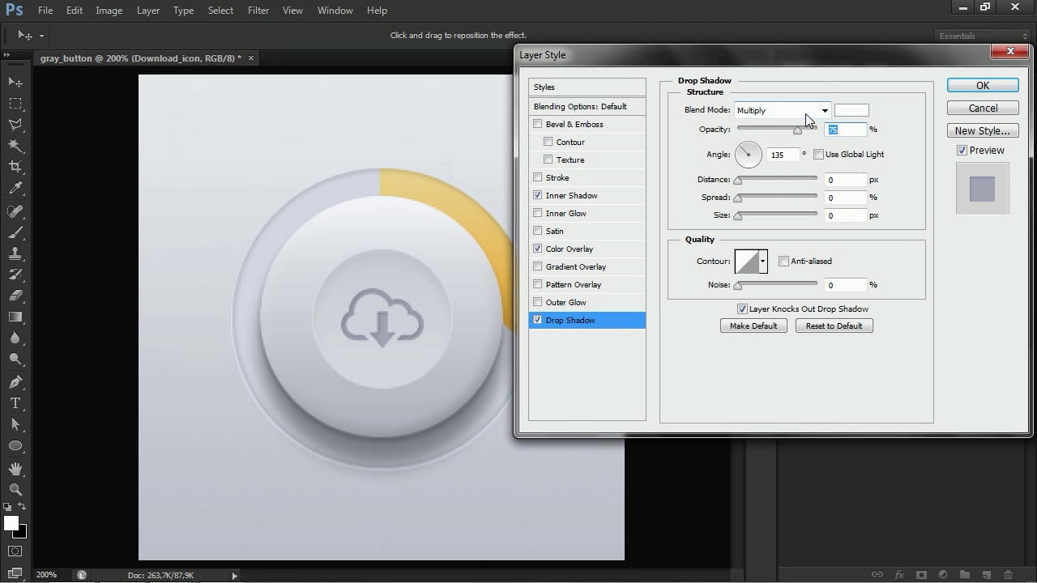
text(60)
click(823, 111)
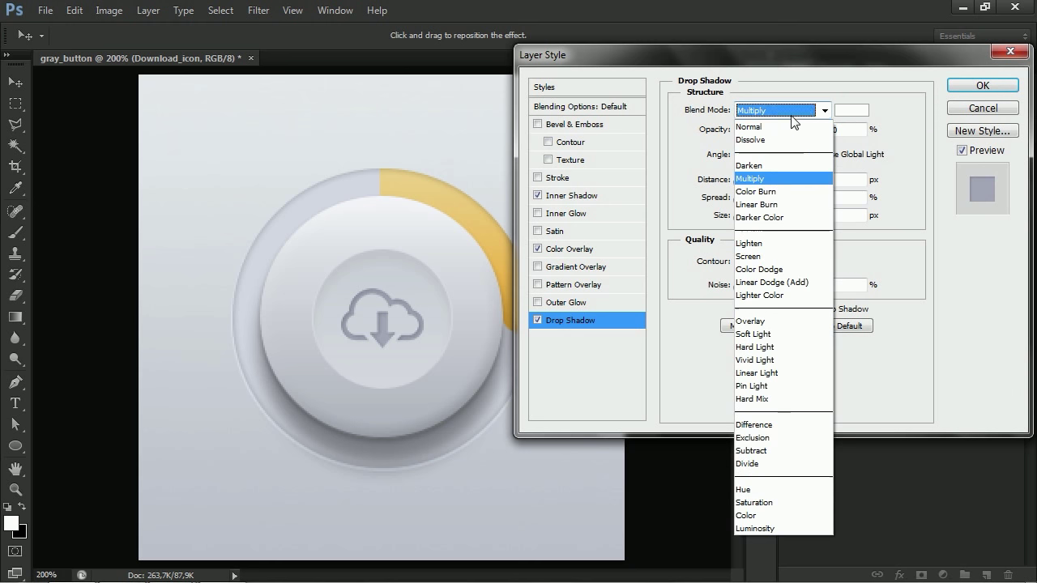
click(757, 69)
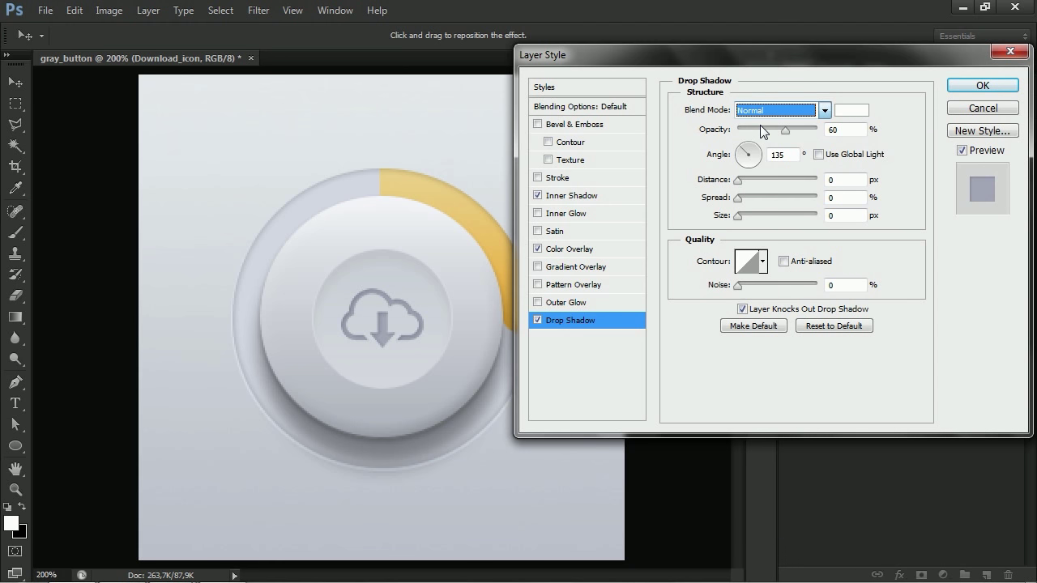
click(858, 179)
text(1)
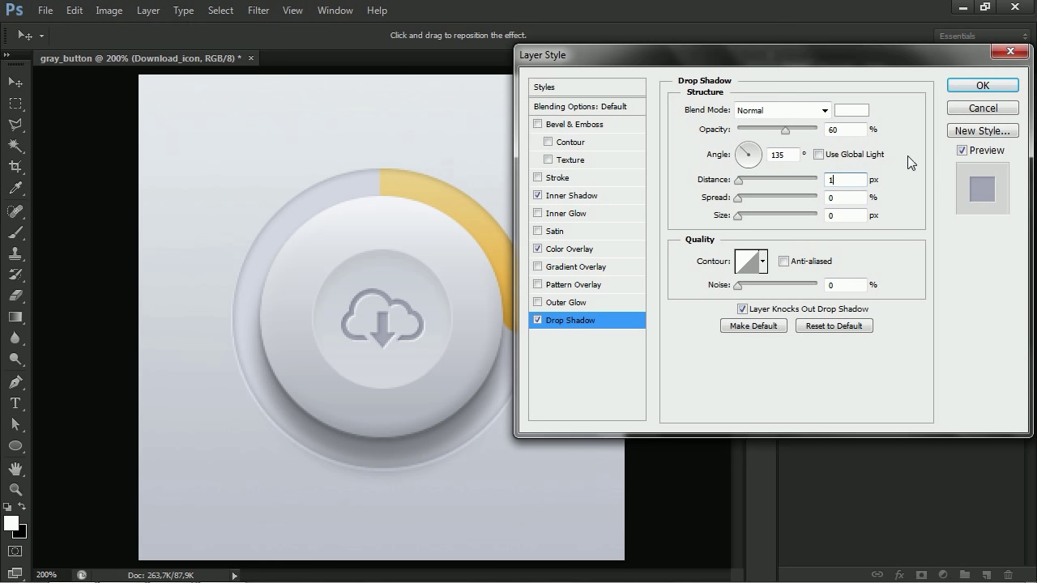
click(982, 85)
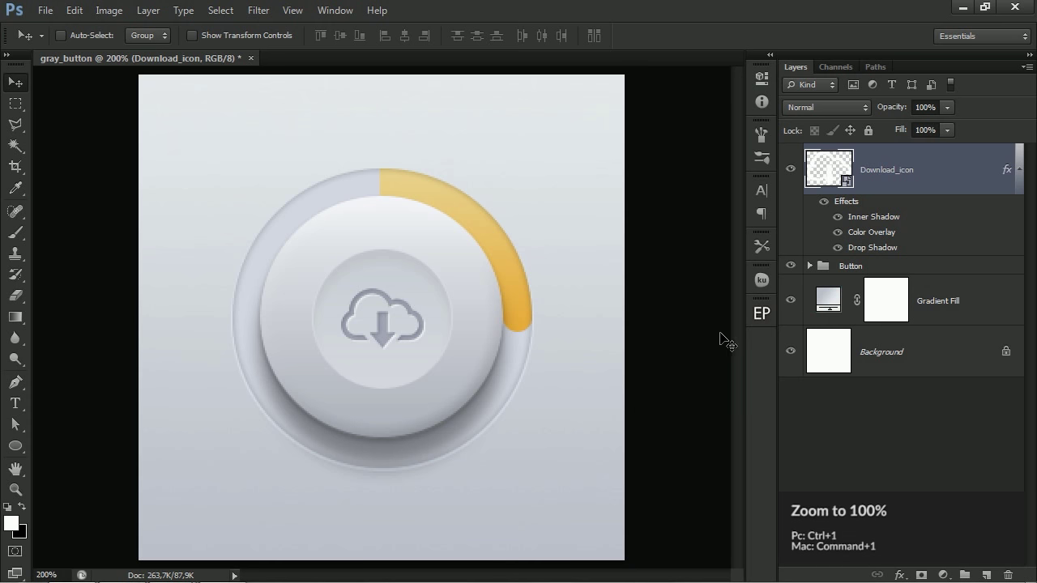
key(ctrl+1)
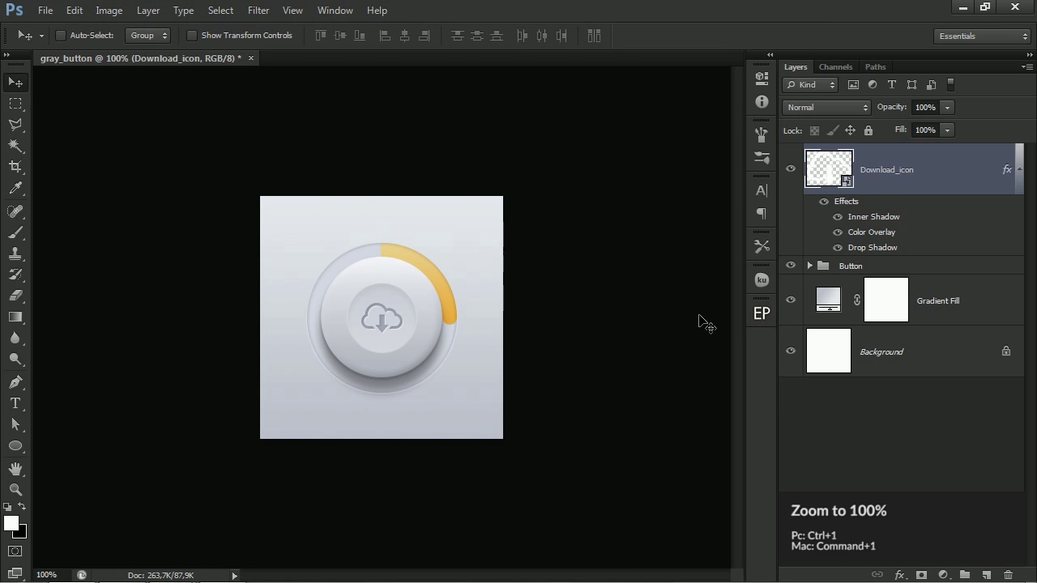